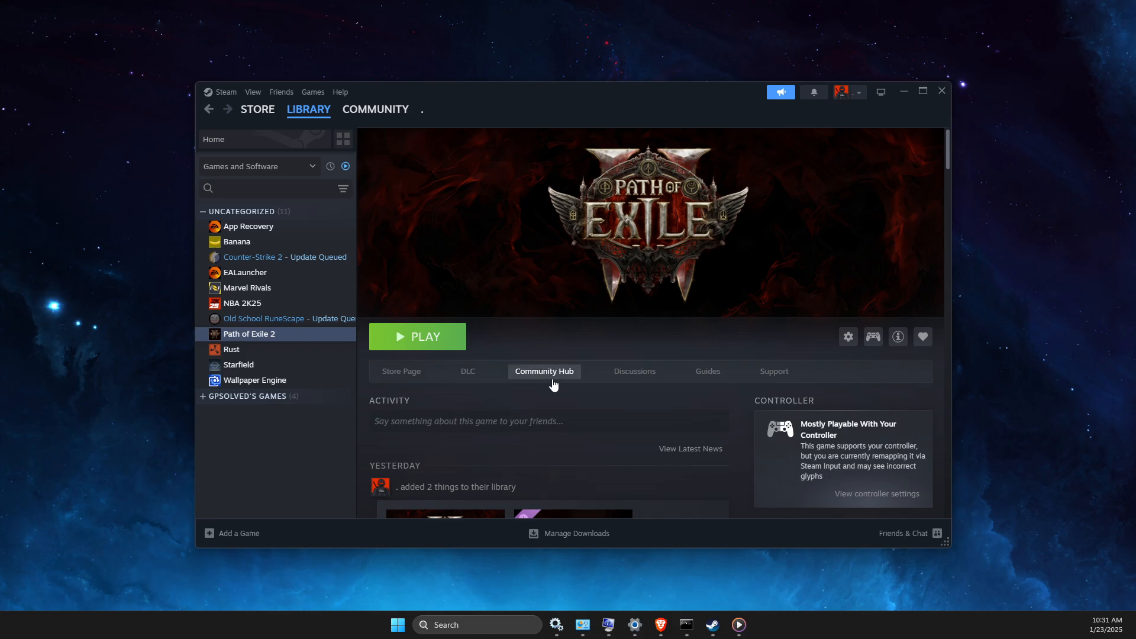
Minimize the Steam library window and open Task Manager.
click(895, 93)
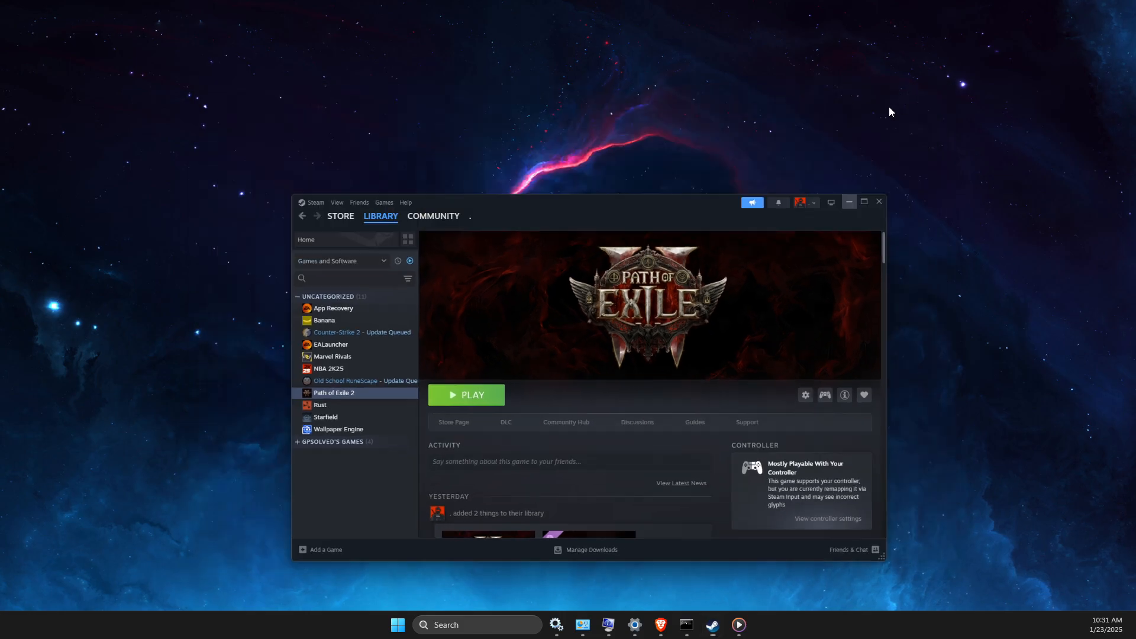
click(465, 623)
text(task manager)
click(481, 258)
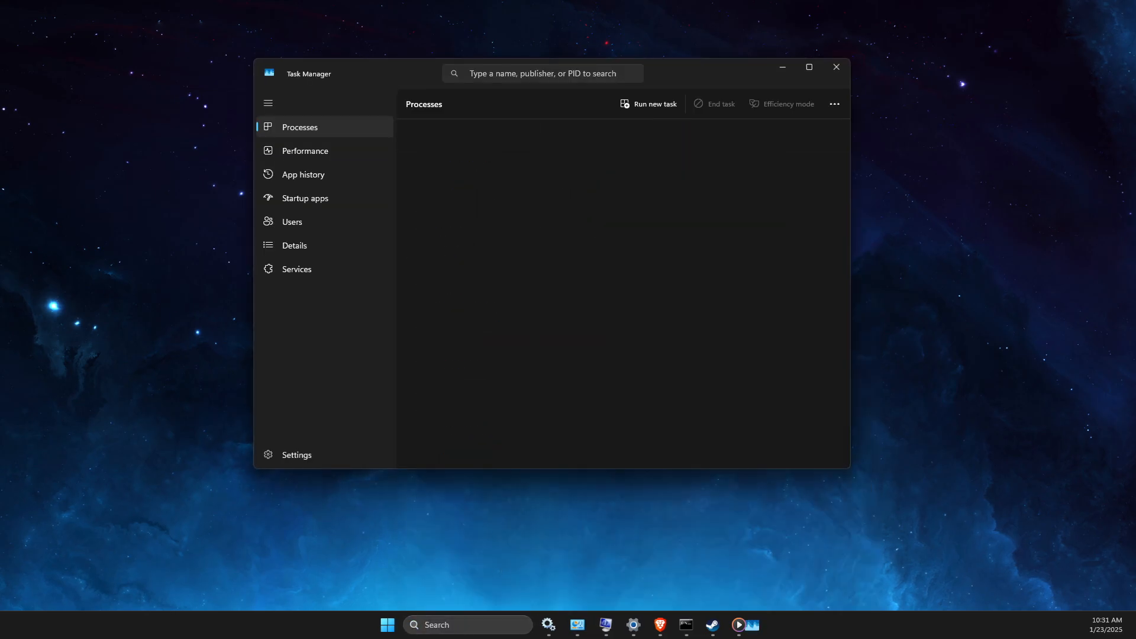
drag(686, 76, 635, 93)
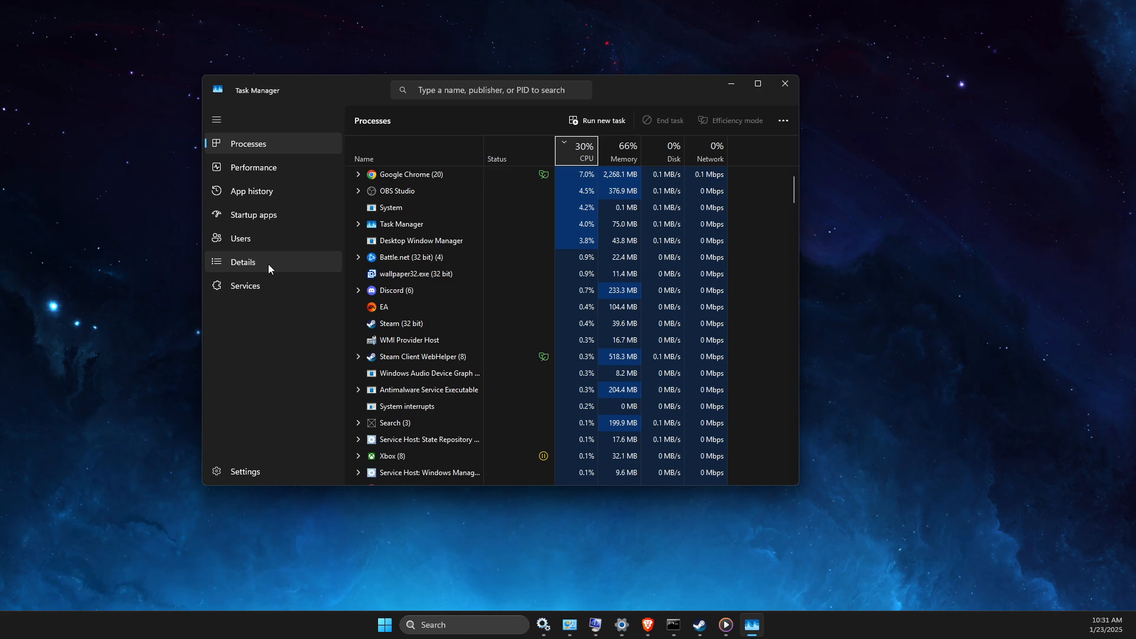
Review the startup apps and their enabled or disabled status in Task Manager, and minimize its window.
click(267, 219)
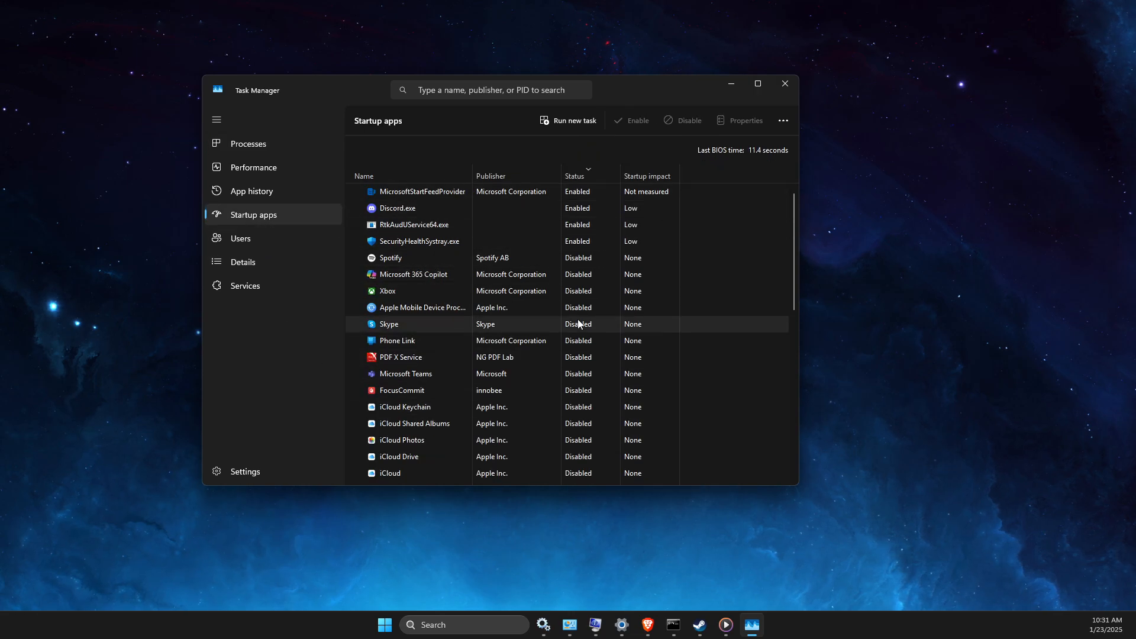
click(527, 407)
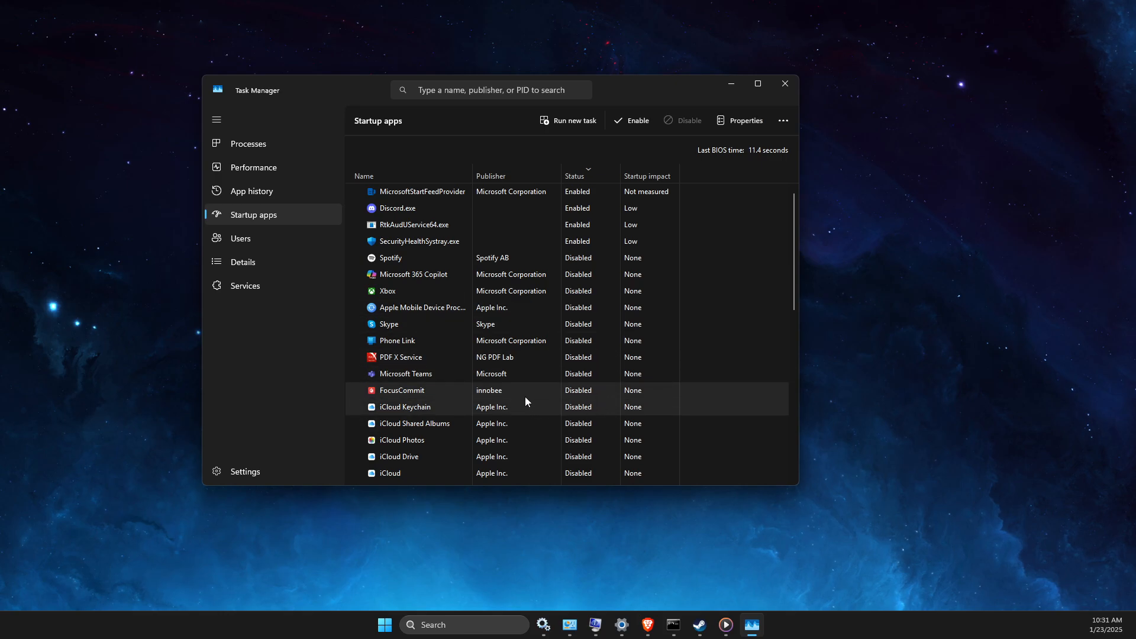
scroll(532, 414, down, 3)
scroll(542, 424, up, 3)
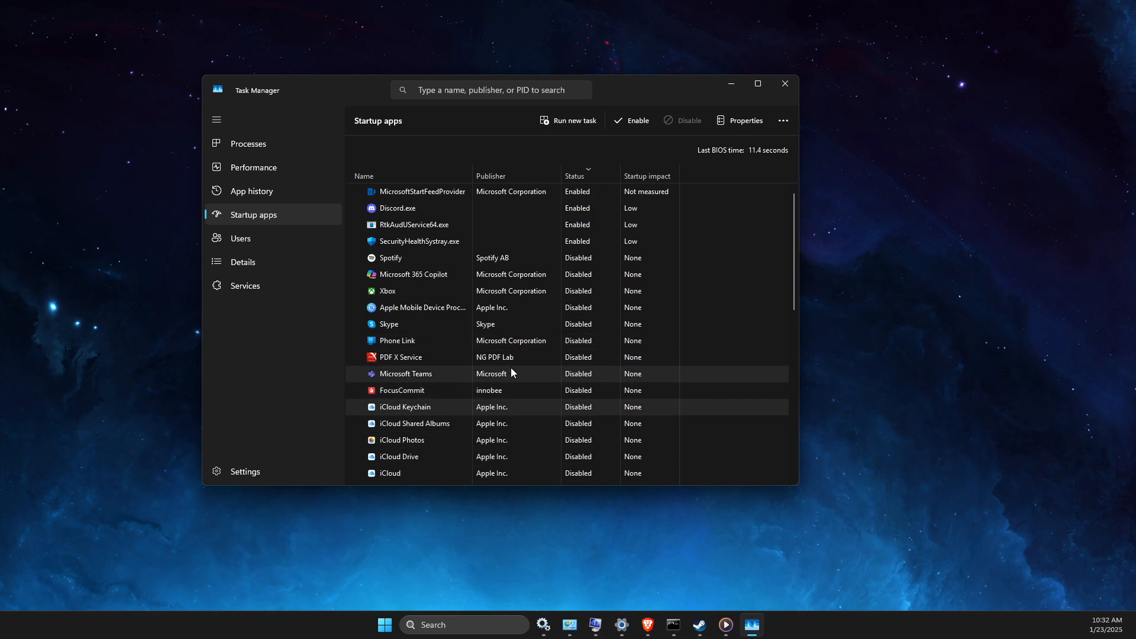
click(731, 86)
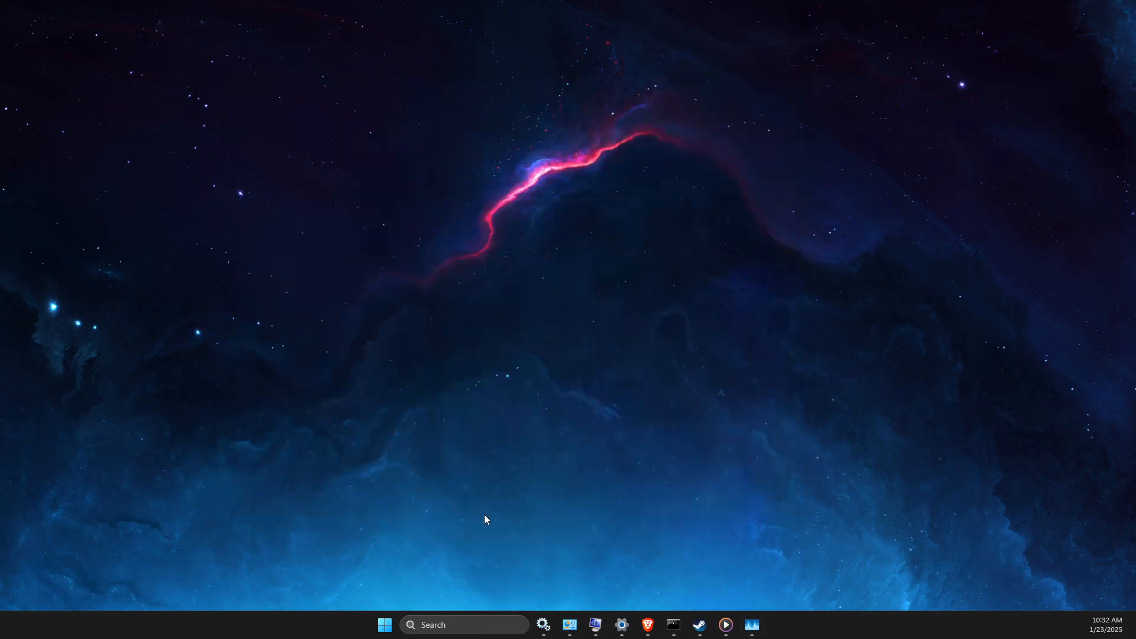
Open Windows Settings, check the Windows Update status, and minimize the window.
click(457, 623)
text(settings)
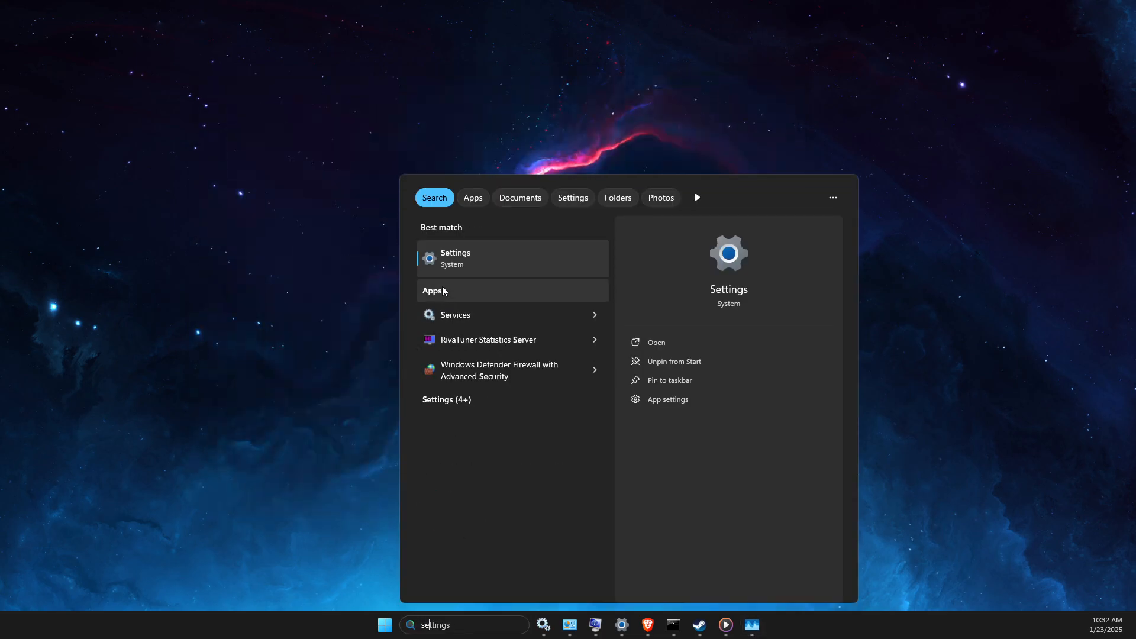
key(Return)
click(328, 465)
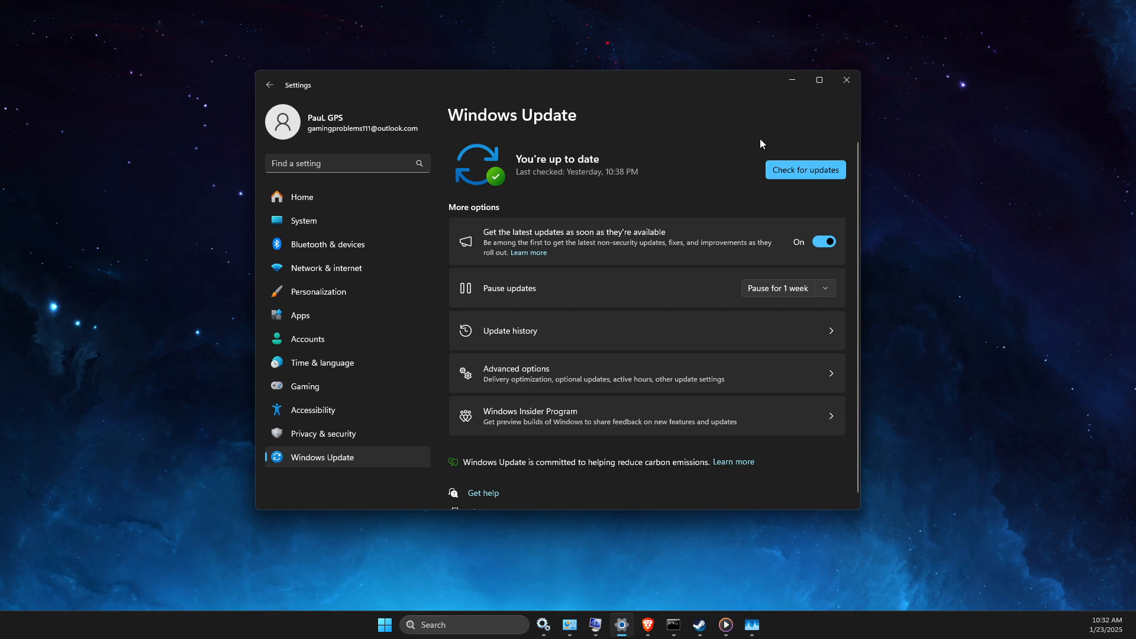
click(793, 79)
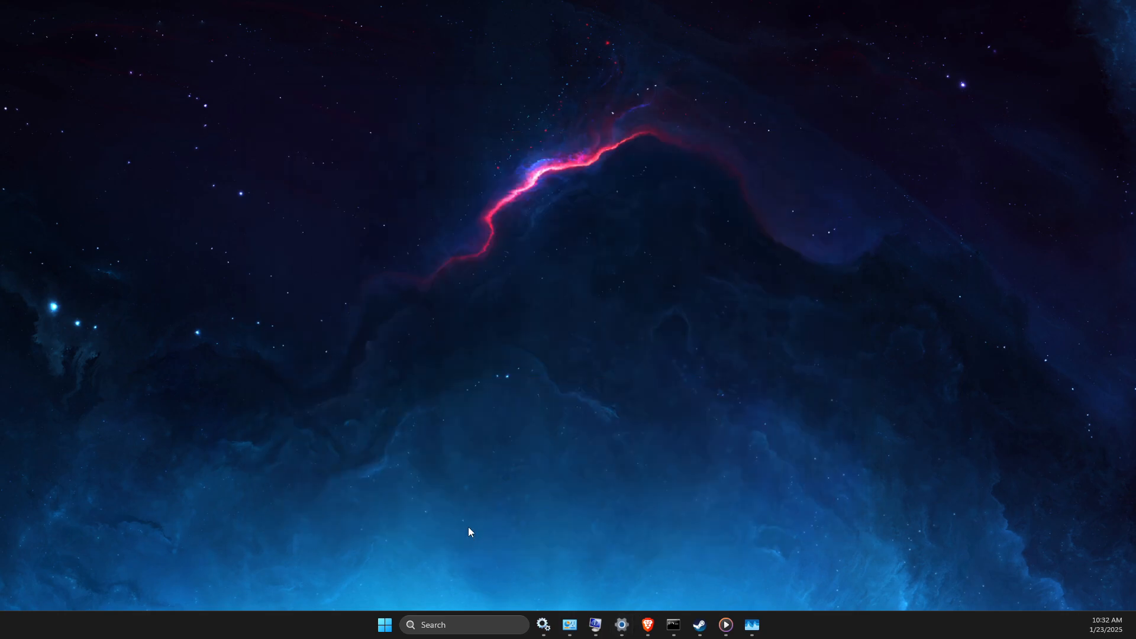
Open the NVIDIA app, check the installed graphics driver for updates, and close the app.
click(453, 621)
text(nvi)
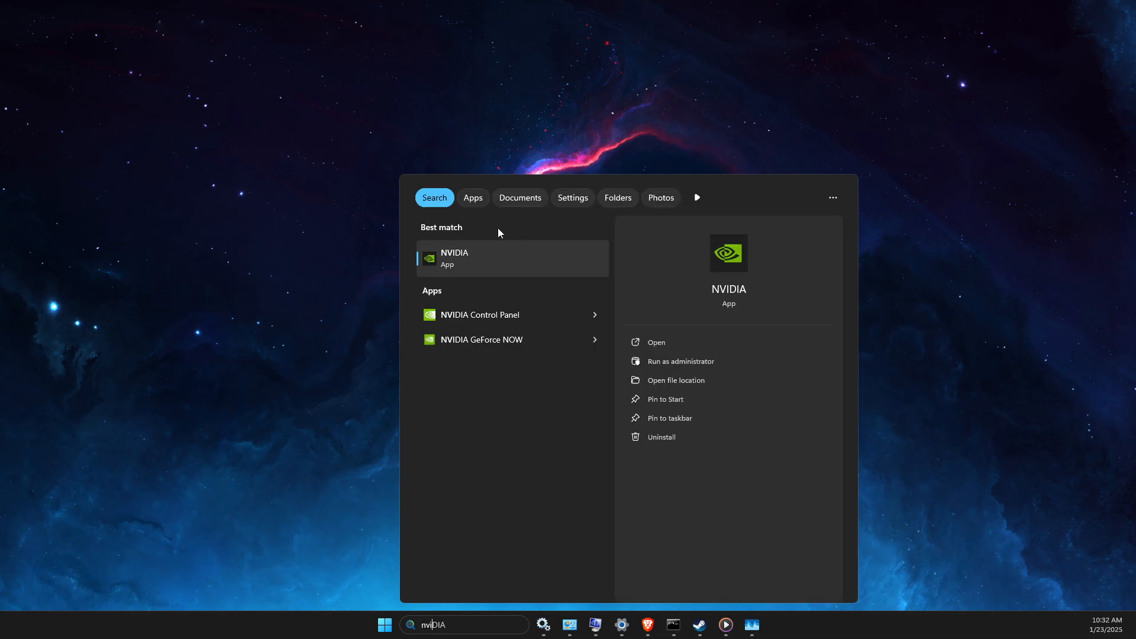
click(480, 261)
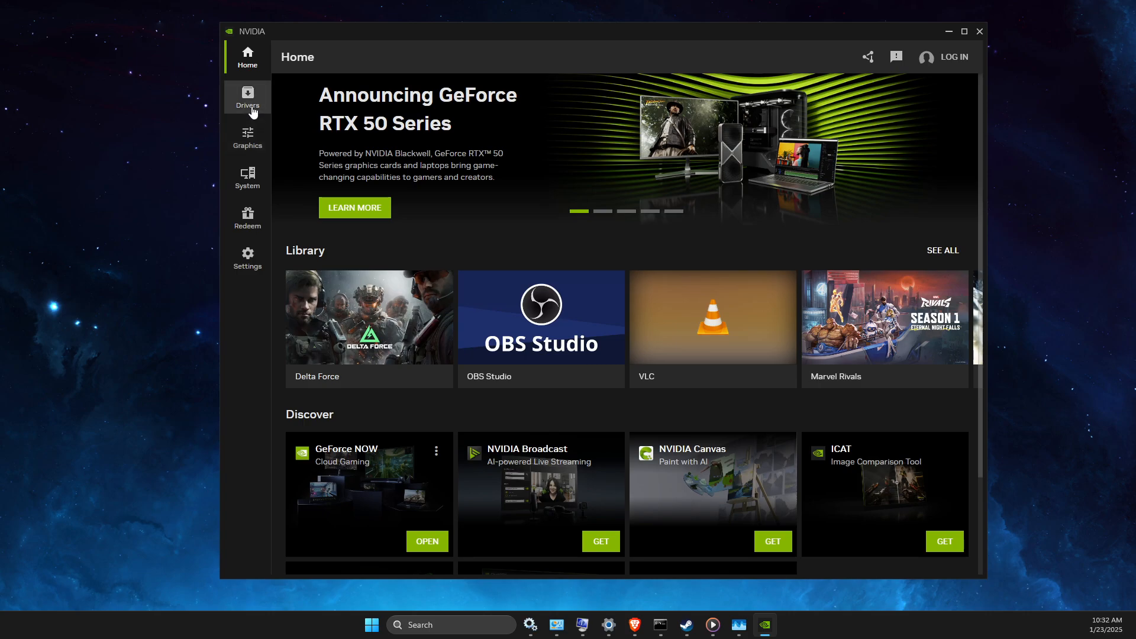
click(248, 99)
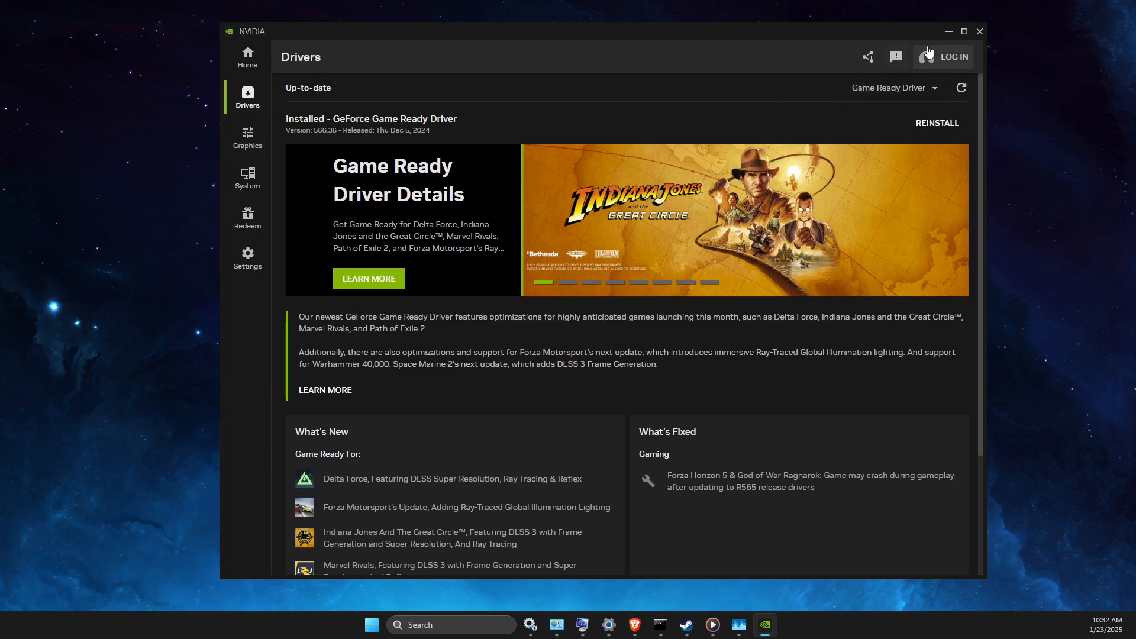
click(943, 33)
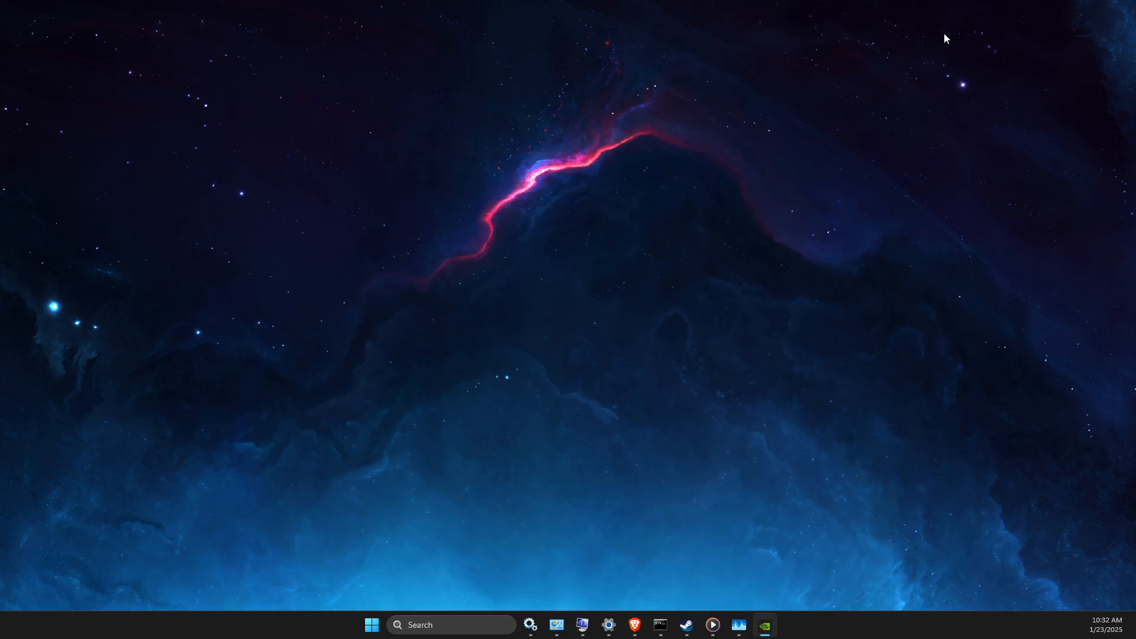
right_click(765, 626)
click(752, 591)
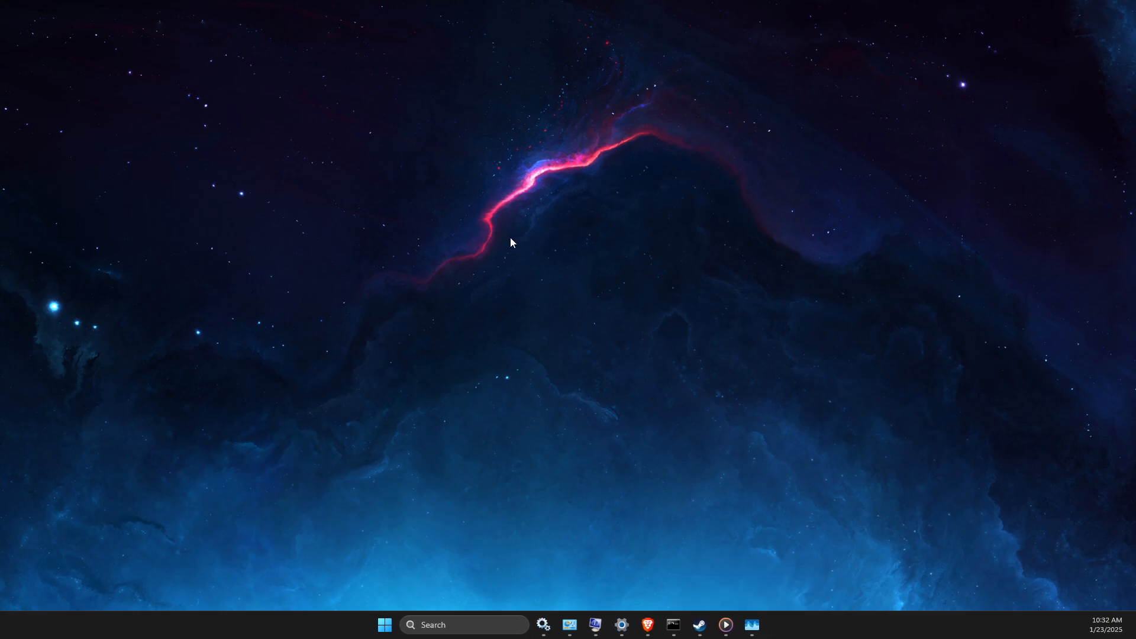
Open NVIDIA Control Panel and set the AOC 27G2G8 (2 of 2) display's refresh rate to 240Hz.
right_click(527, 164)
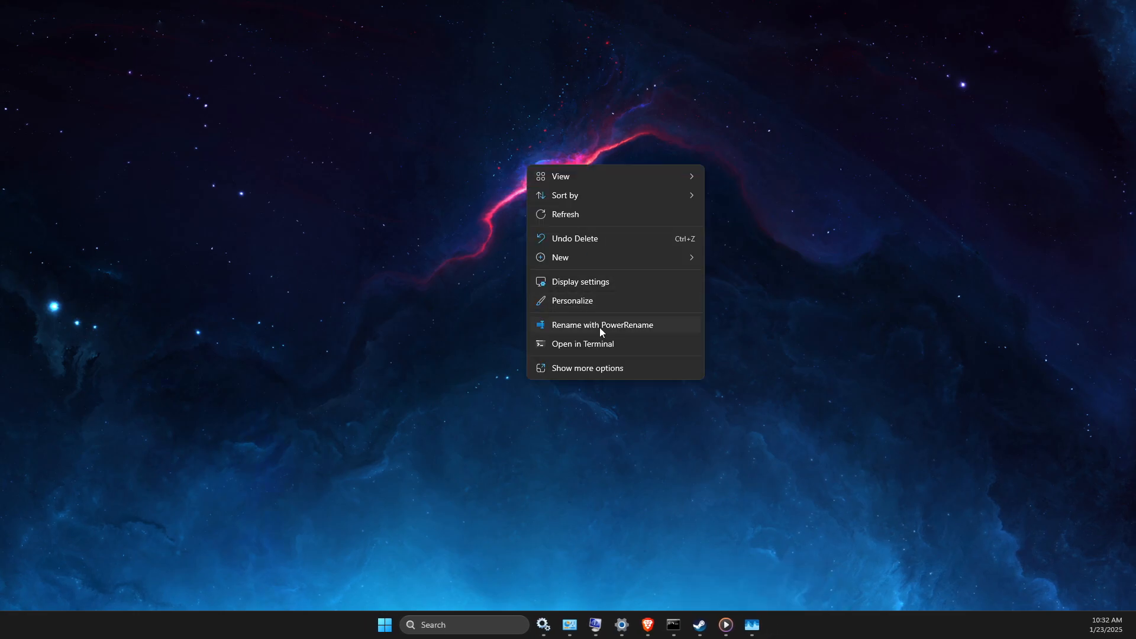
click(588, 368)
click(609, 259)
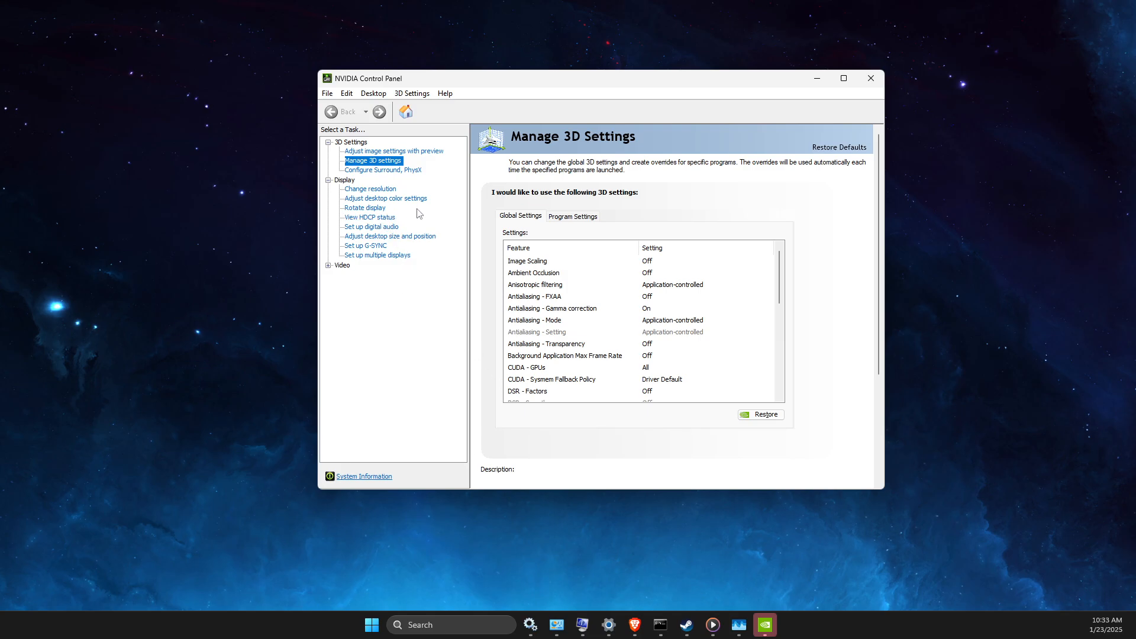
click(370, 188)
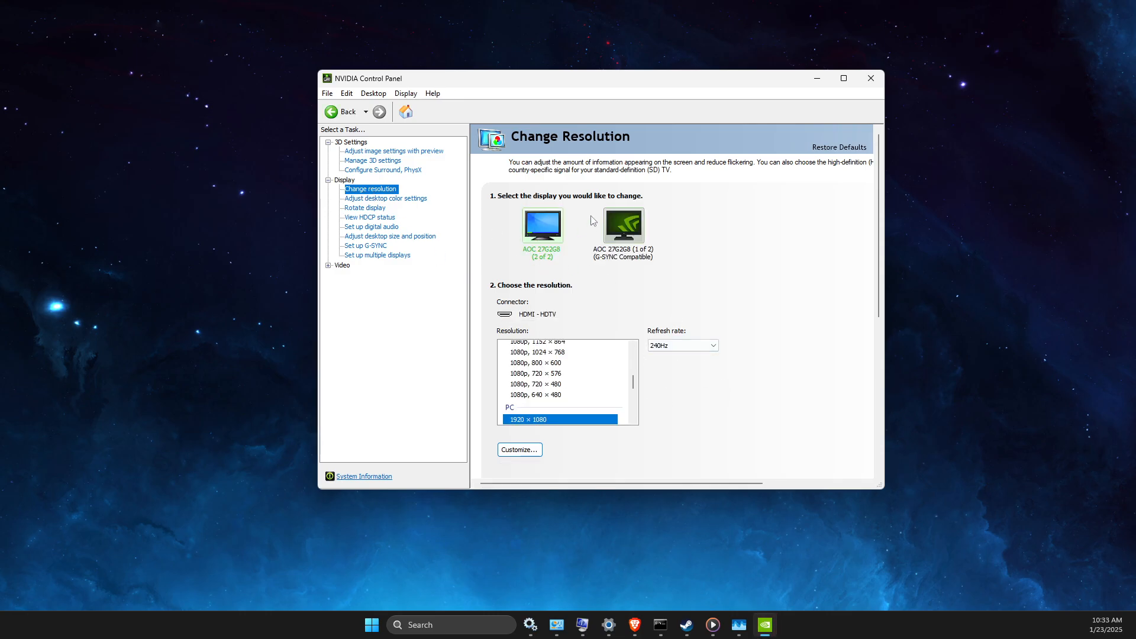
click(666, 346)
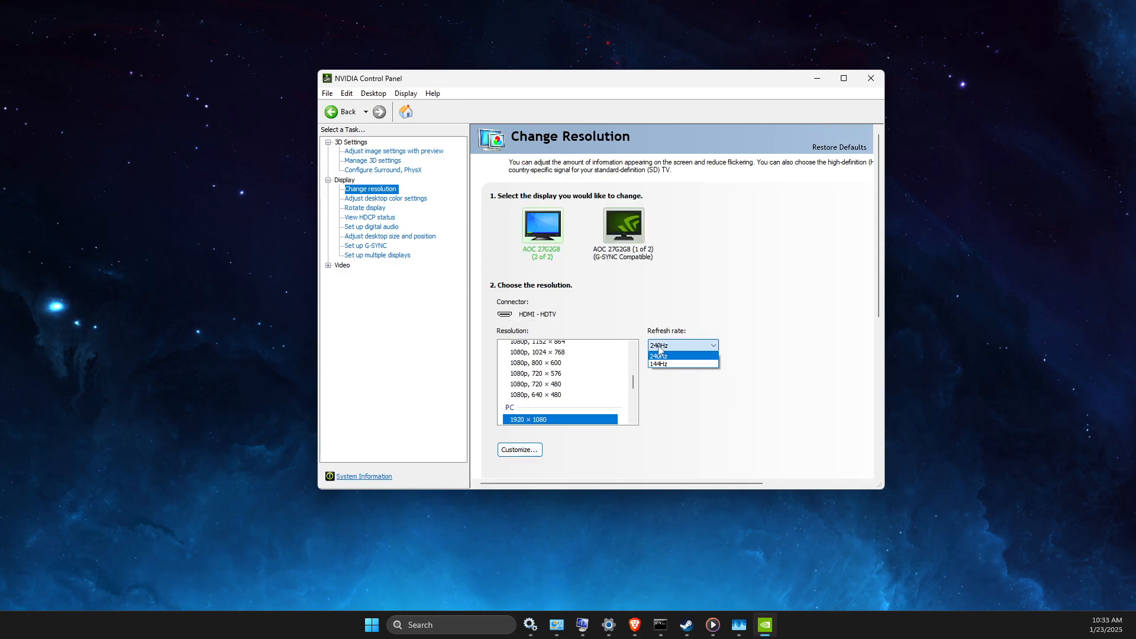
click(663, 356)
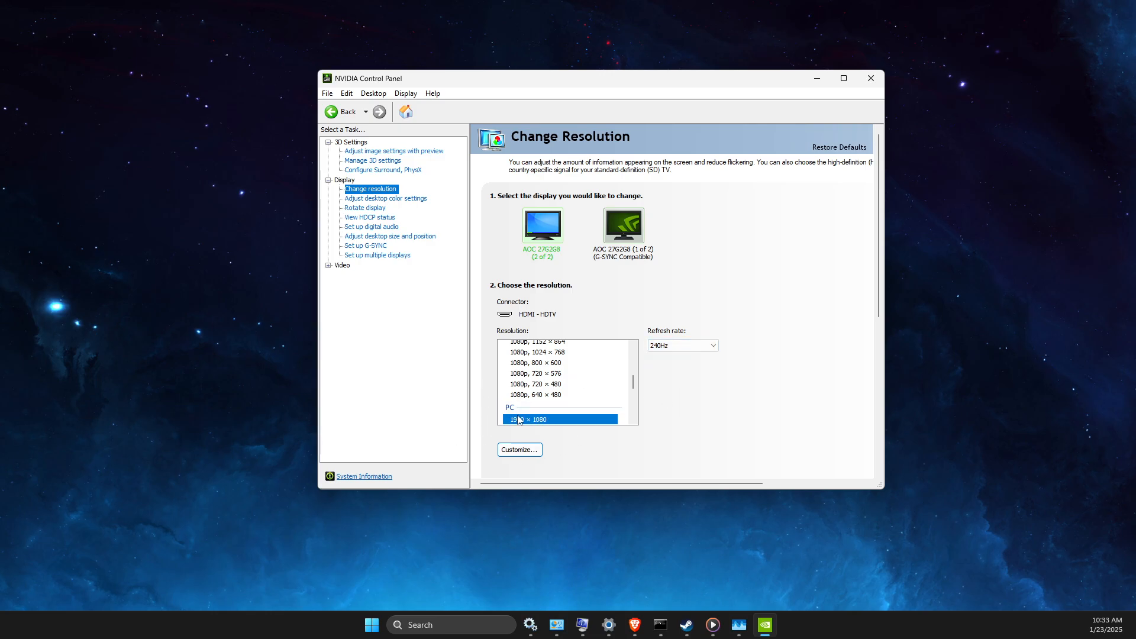
Select NVIDIA GeForce RTX 3070 as the PhysX processor in the Surround and PhysX configuration.
click(373, 171)
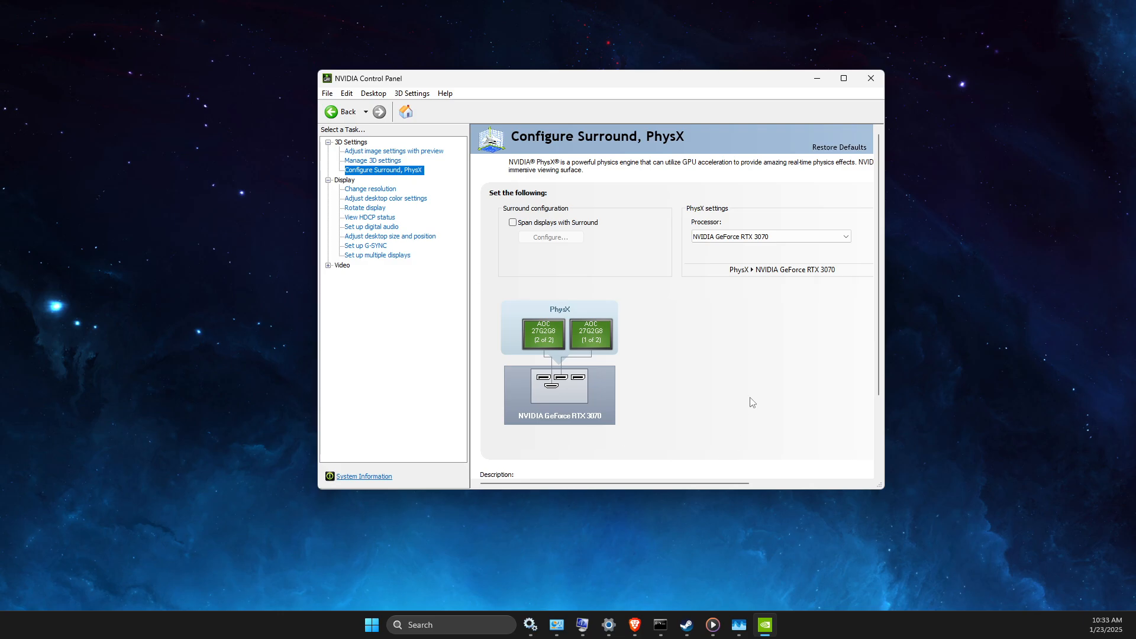
click(710, 238)
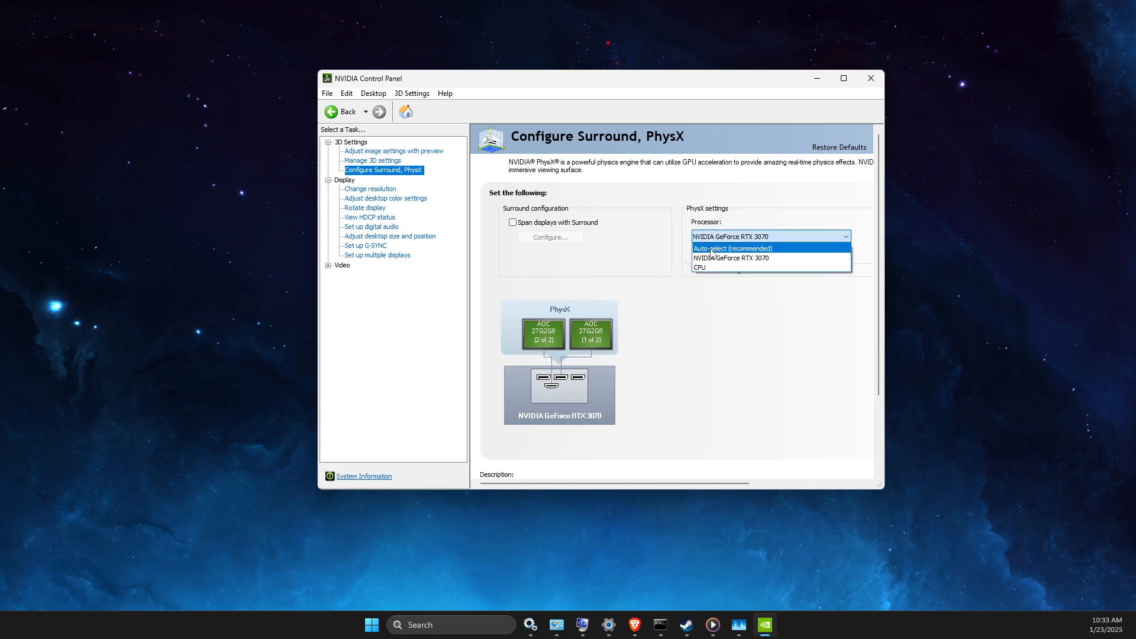
click(709, 258)
click(714, 239)
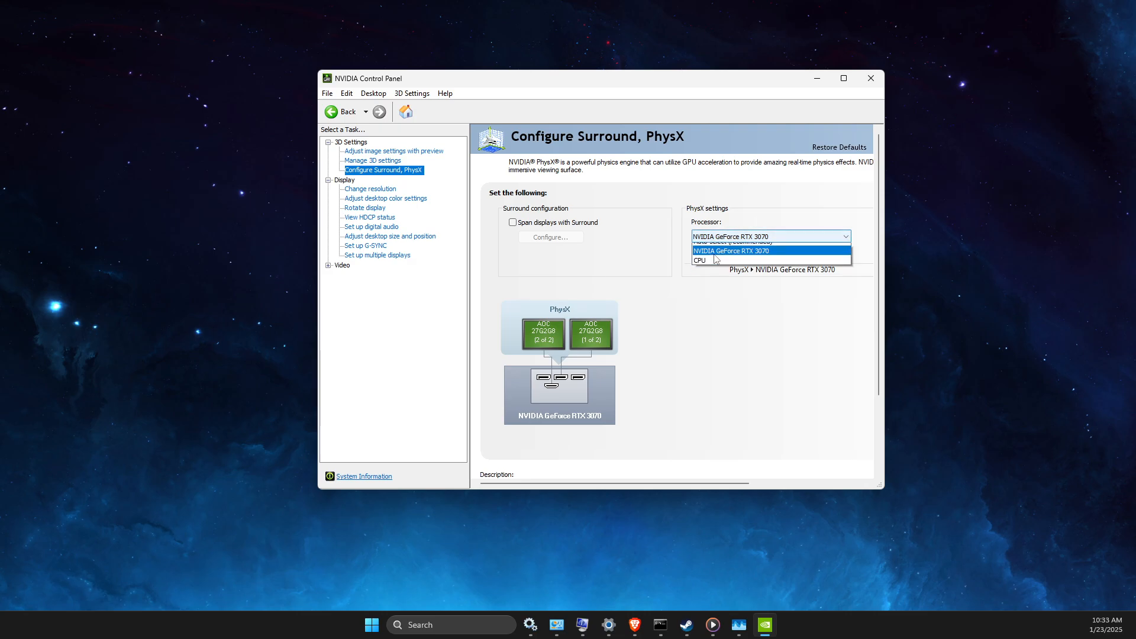
click(721, 324)
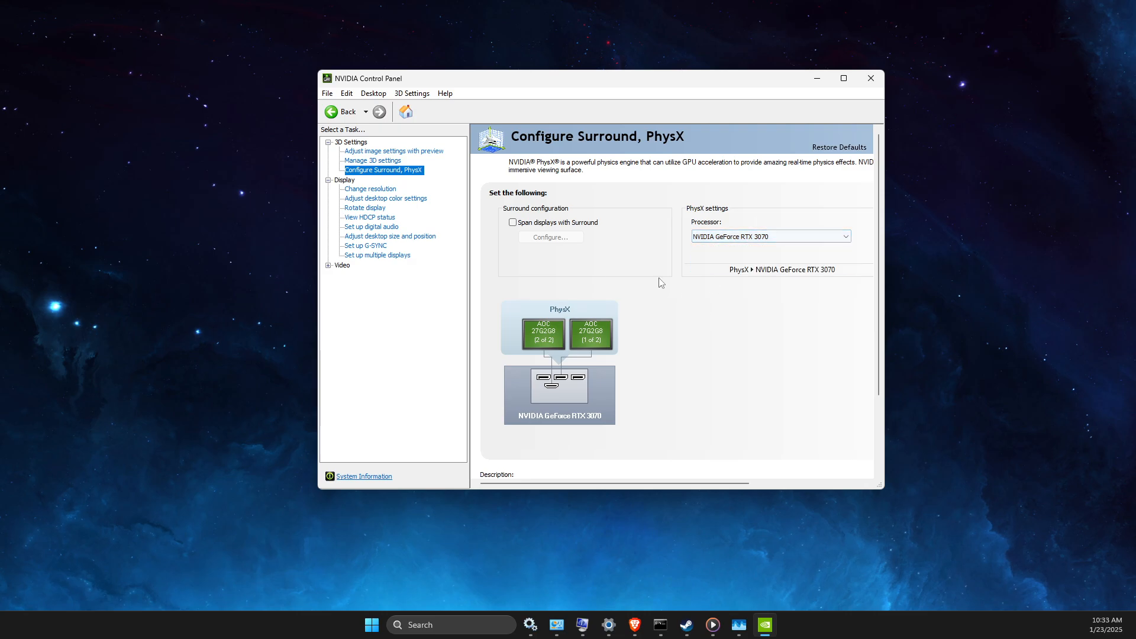
Review the full list of global 3D settings under Manage 3D settings, and close NVIDIA Control Panel.
click(370, 162)
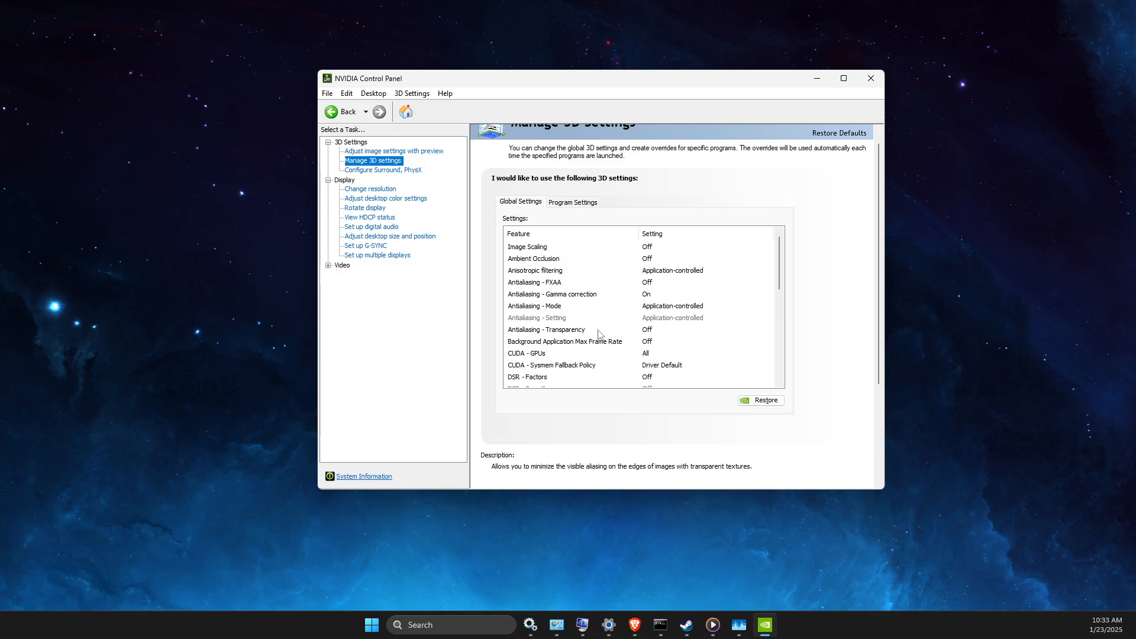
click(595, 340)
scroll(771, 284, down, 4)
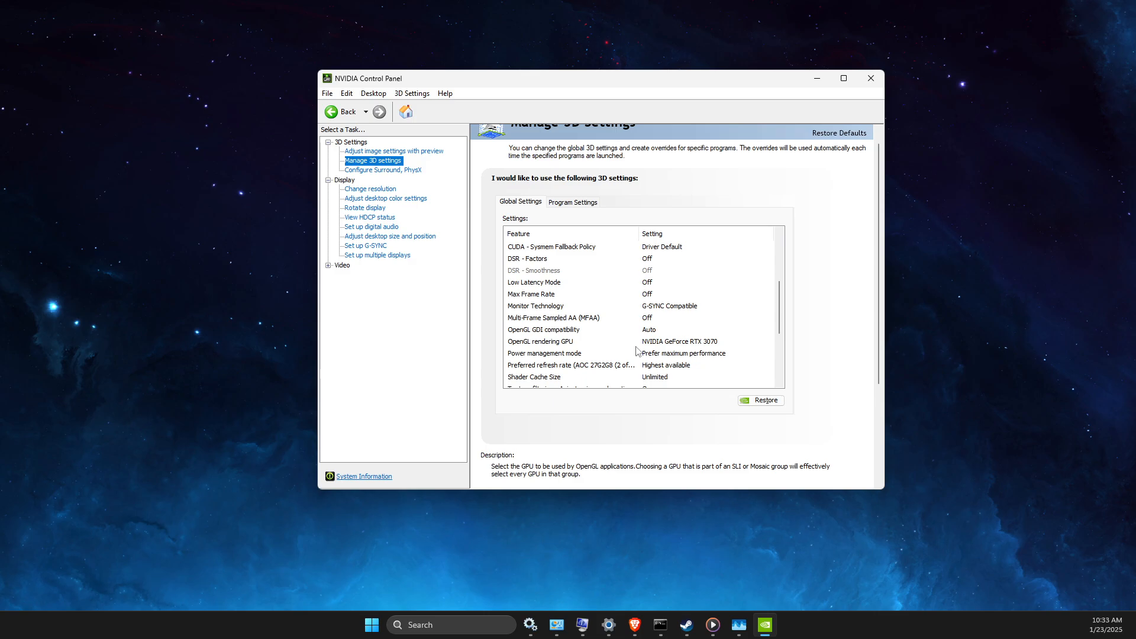
drag(780, 308, 782, 331)
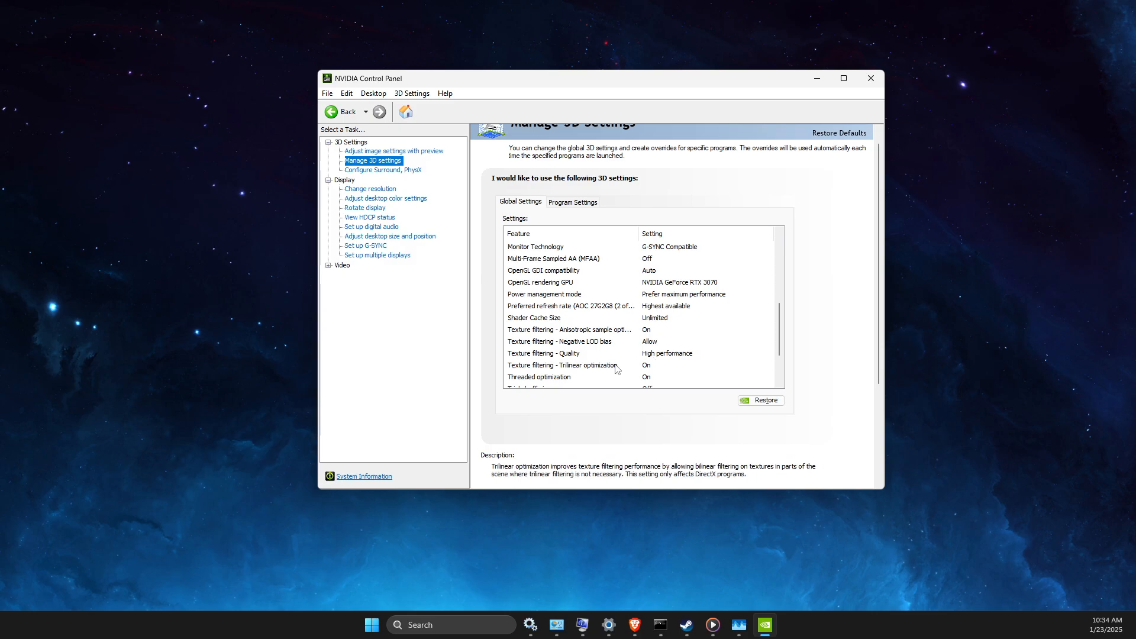
scroll(556, 376, down, 1)
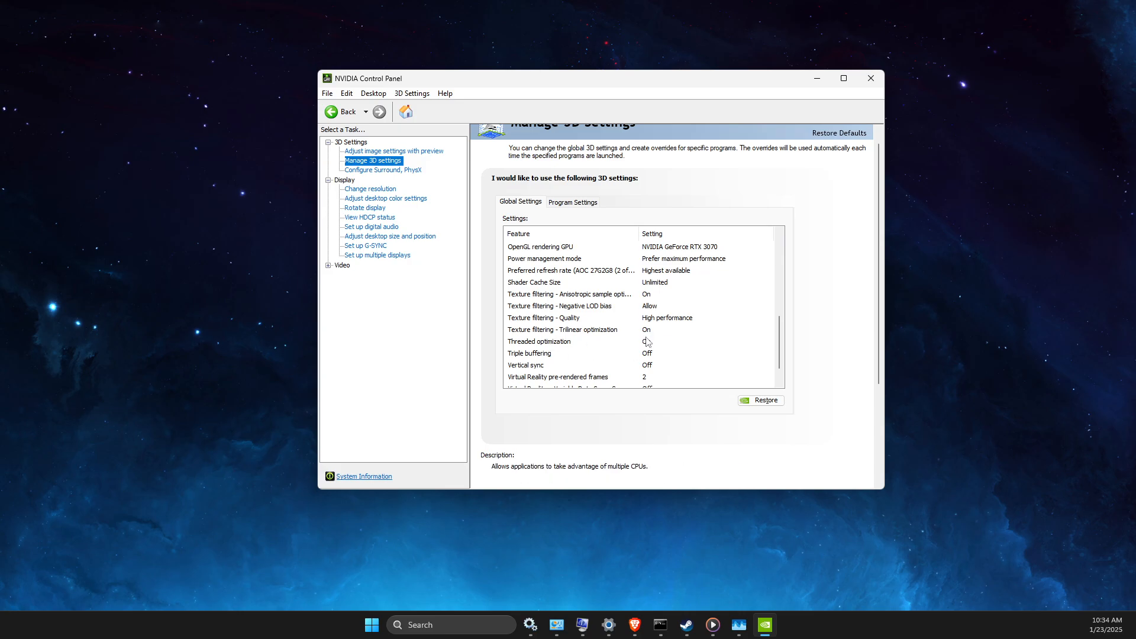
scroll(535, 369, down, 1)
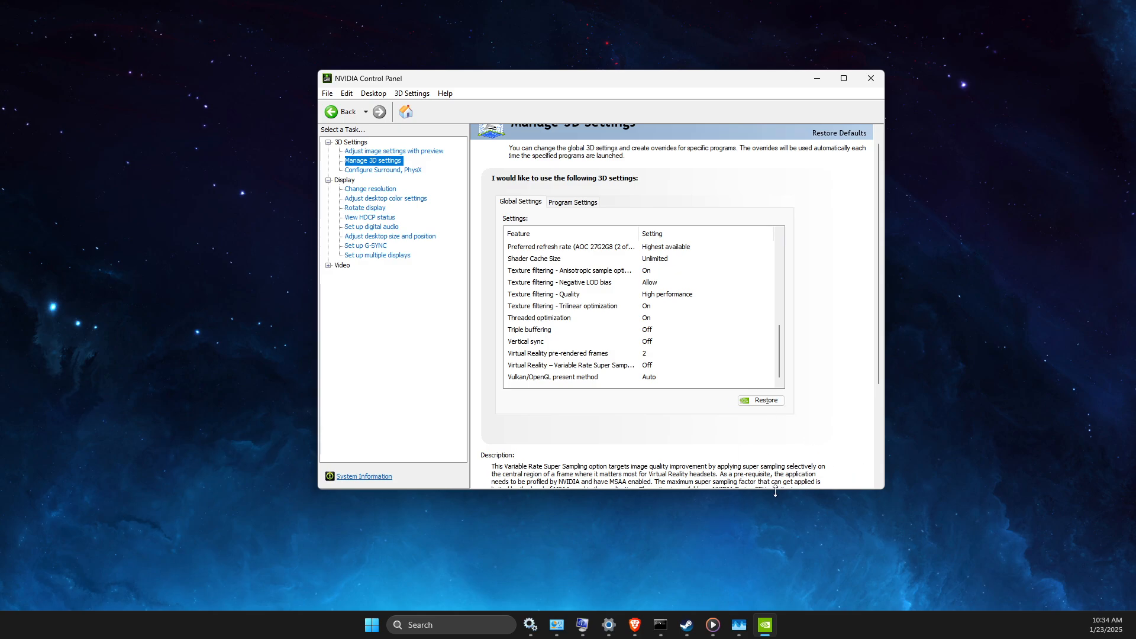
click(870, 78)
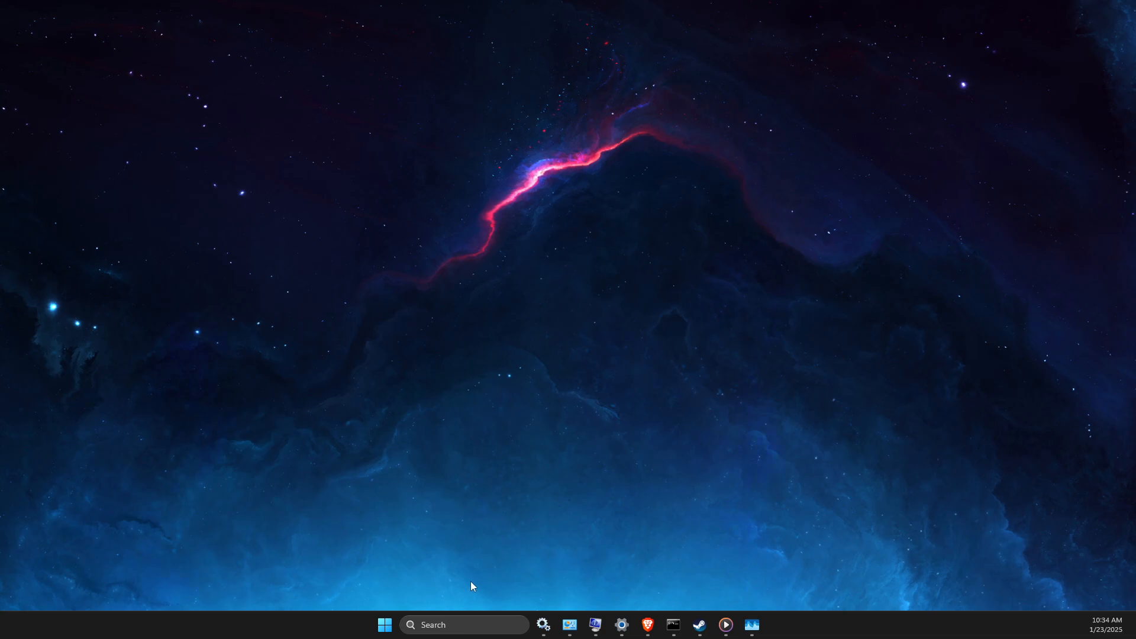
Open Windows Settings, check the Game Bar and Game Mode options under Gaming, and minimize the window.
click(461, 624)
text(settings)
click(466, 282)
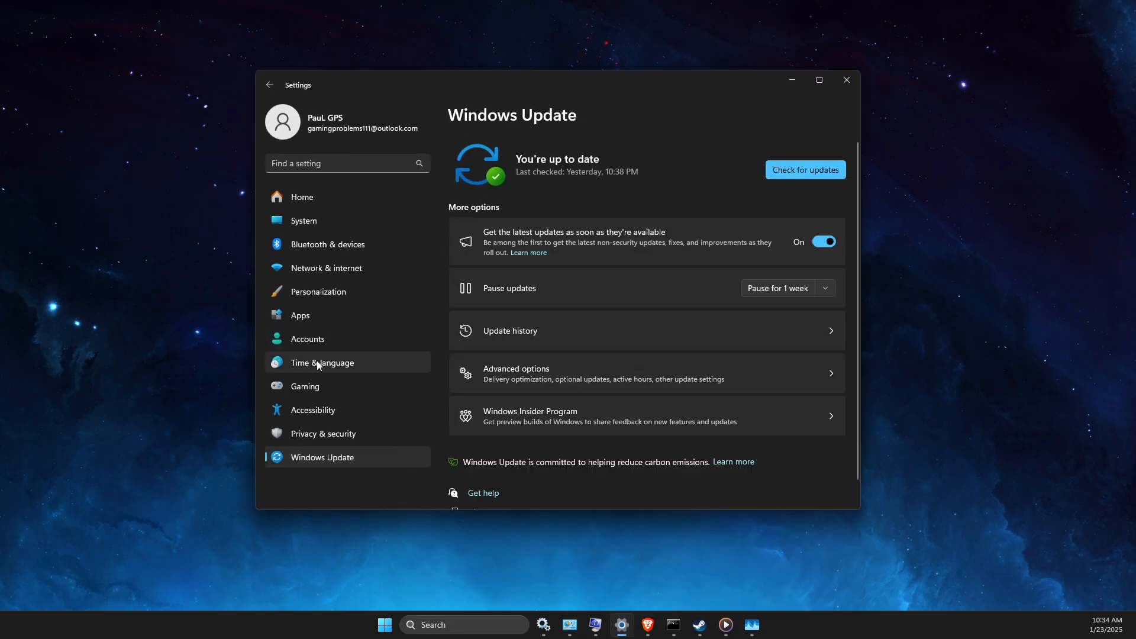
click(316, 387)
click(523, 164)
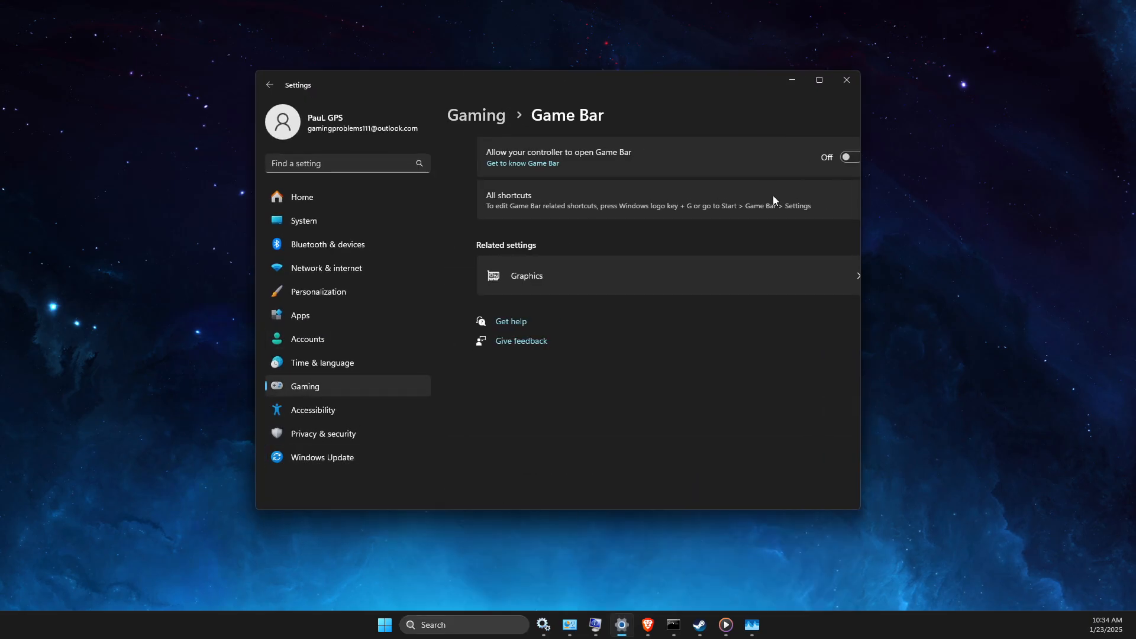
click(477, 116)
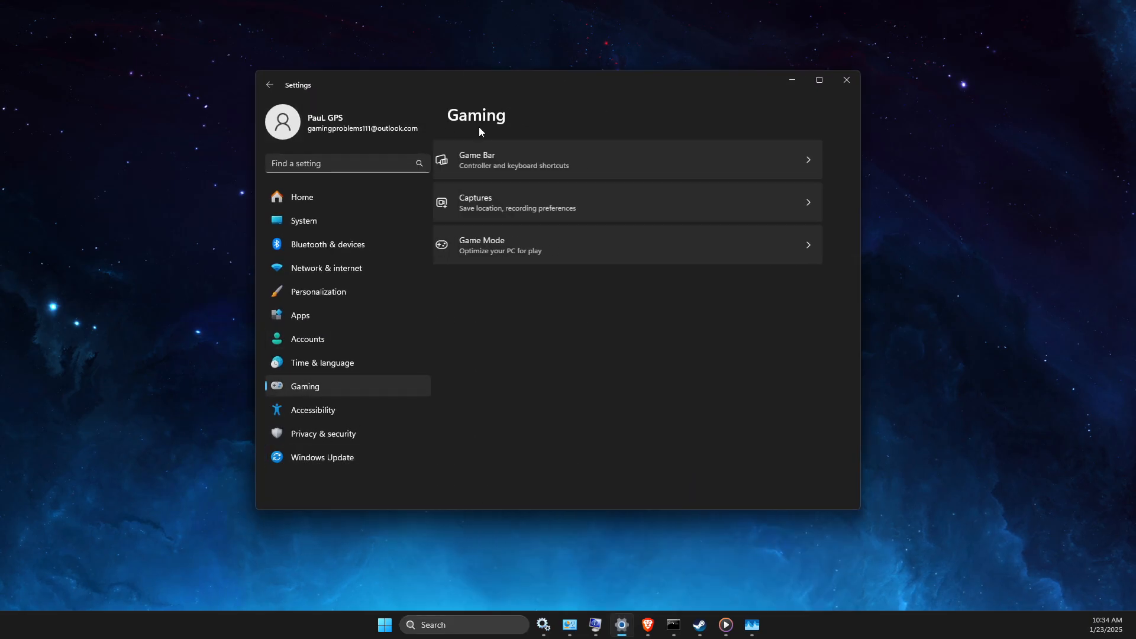
click(522, 260)
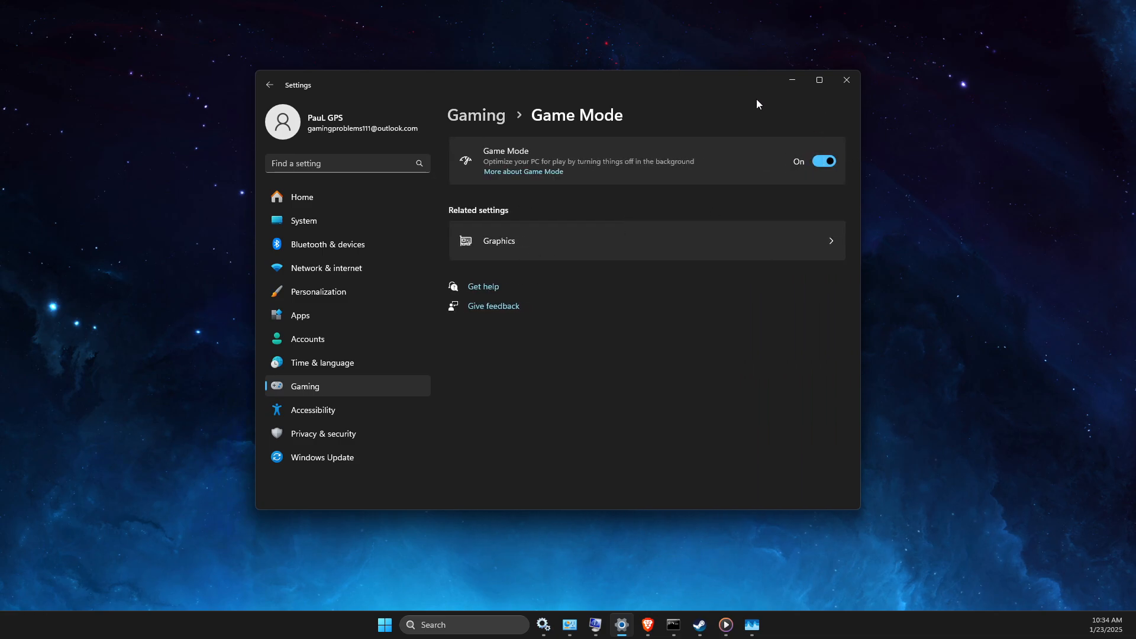
click(793, 88)
Open the Windows Services console and select the SysMain service in the list.
click(484, 624)
text(services)
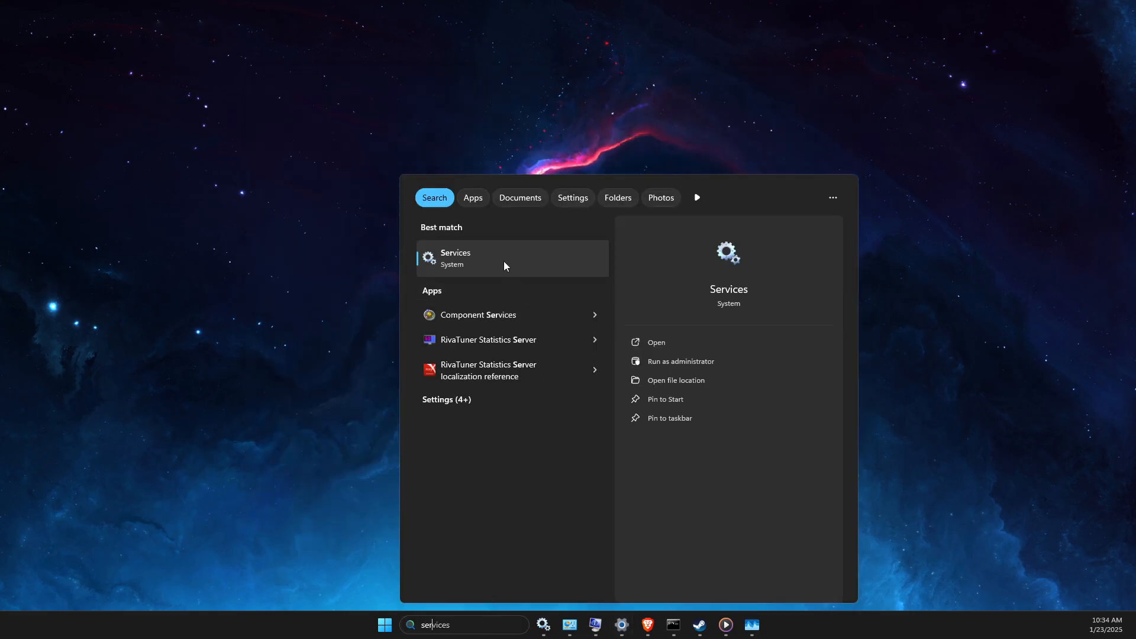
click(504, 263)
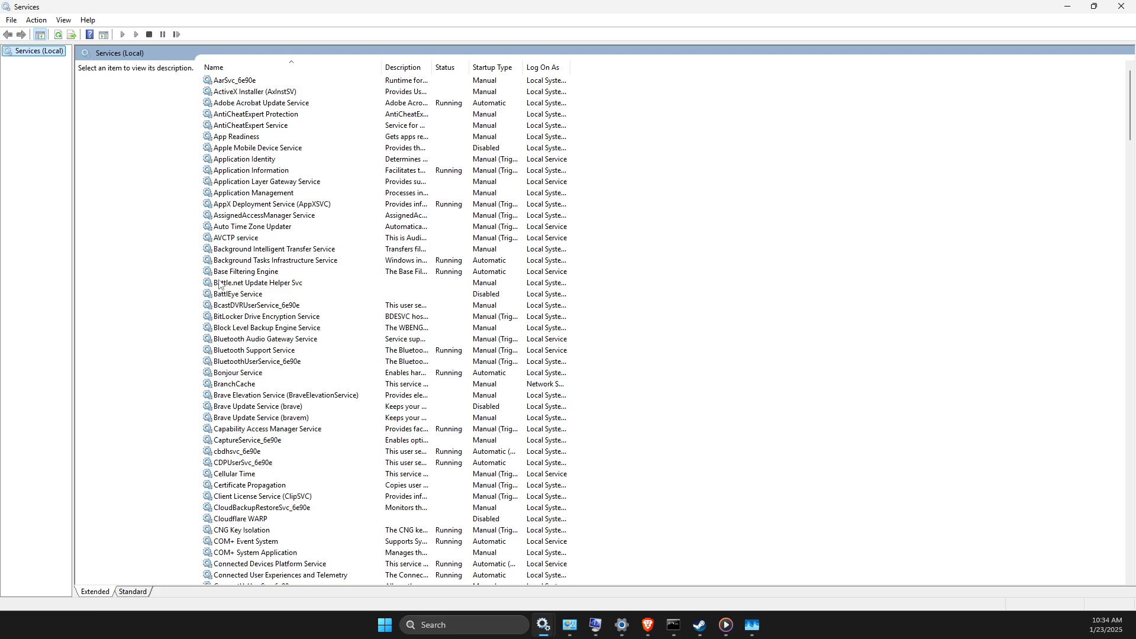
click(262, 103)
key(s)
key(Down)
key(Down)
key(Down)
key(Down)
key(Down)
key(Down)
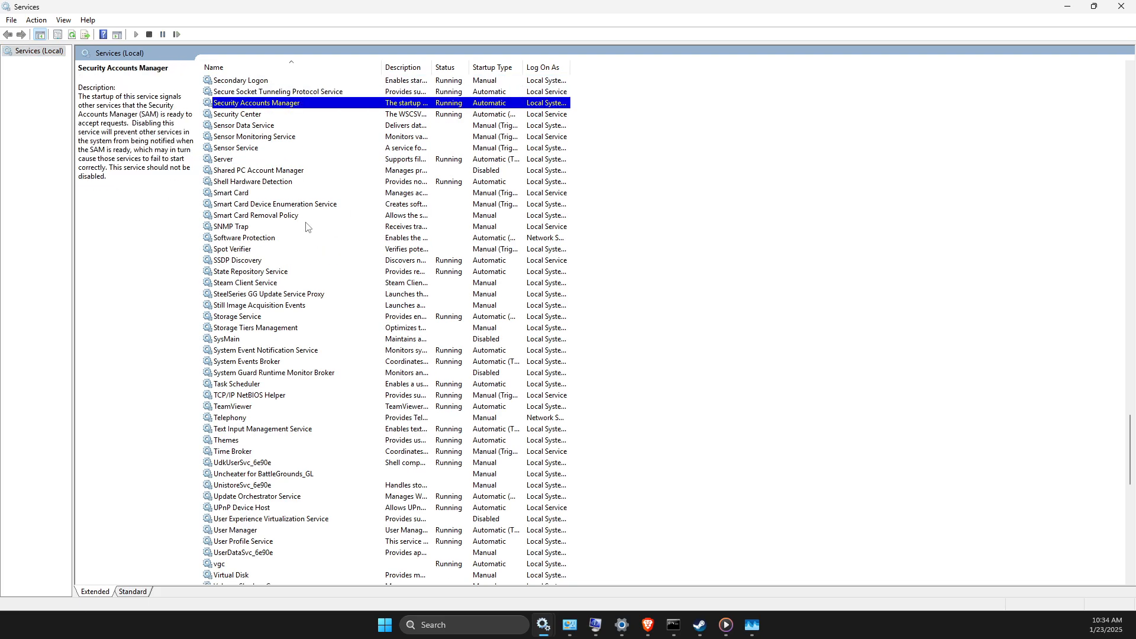
key(Down)
key(Down)
key(Down)
key(Down)
key(Down)
key(Down)
key(Down)
key(Down)
key(Down)
key(Down)
key(Down)
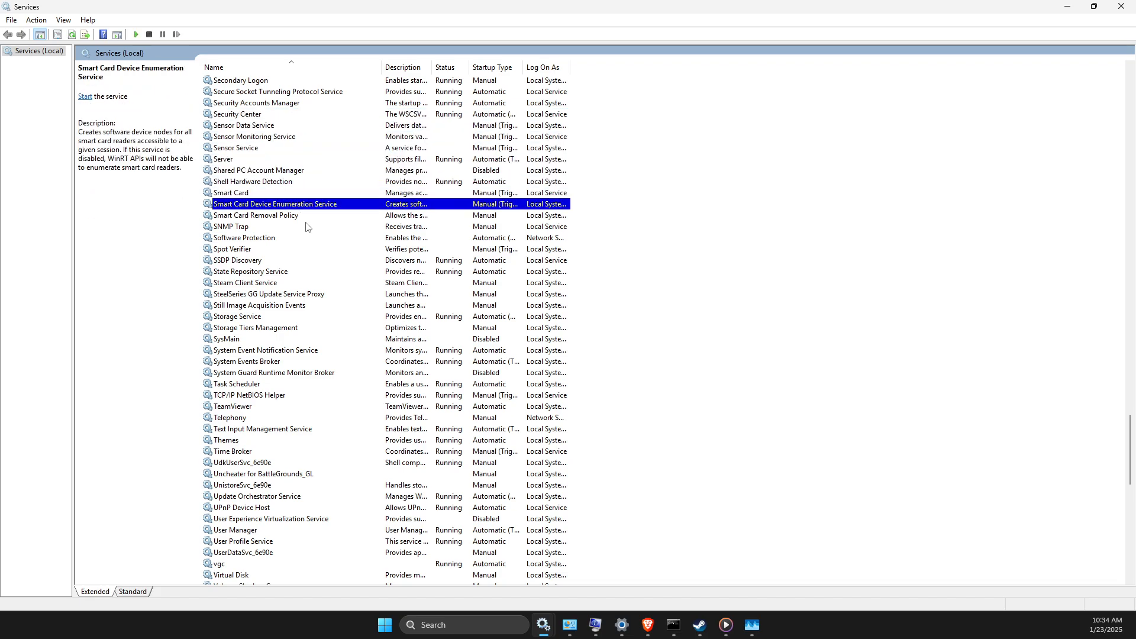
key(Down)
key(Down)
key(Down)
key(Down)
key(Down)
key(Down)
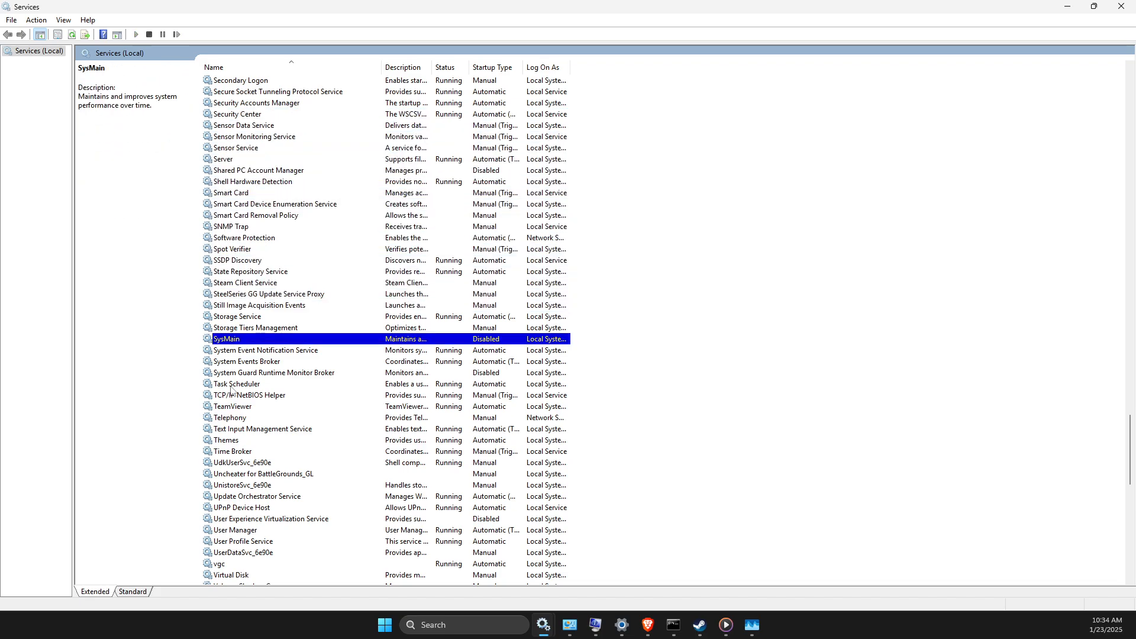
Open the SysMain service's properties, apply the Disabled startup type, and close the Services console.
right_click(231, 340)
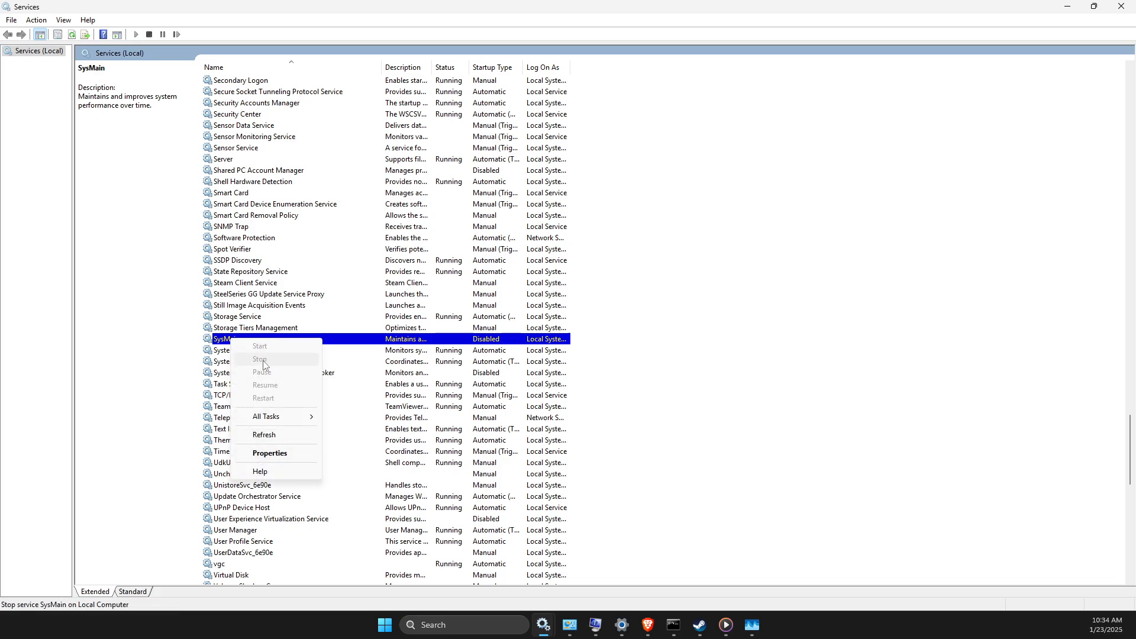
right_click(360, 342)
key(Escape)
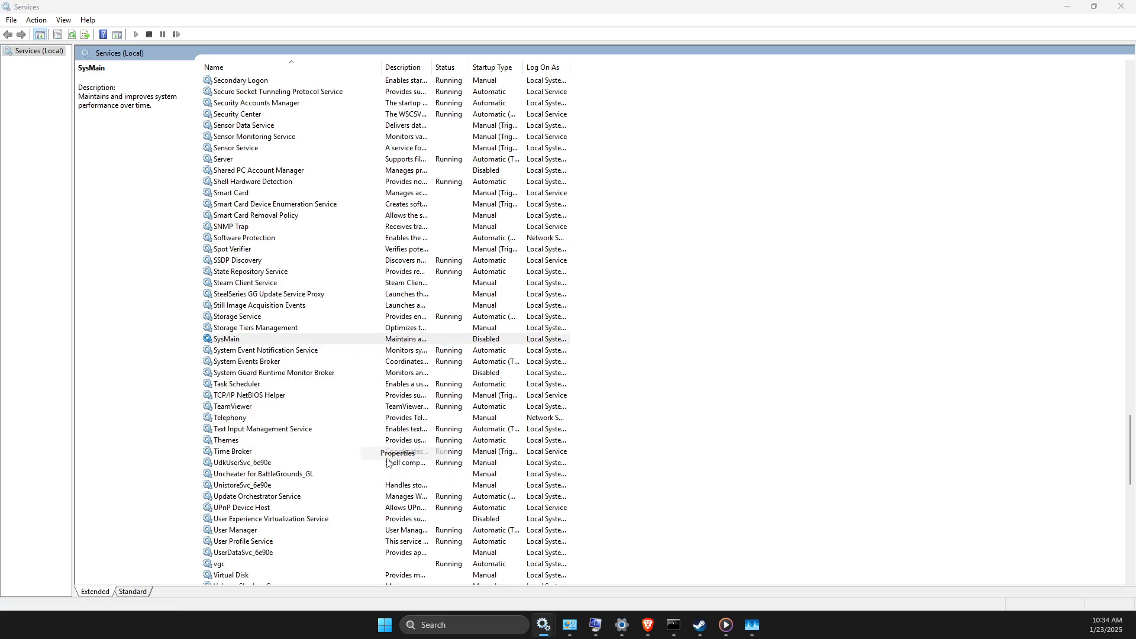
key(u)
click(245, 373)
right_click(236, 339)
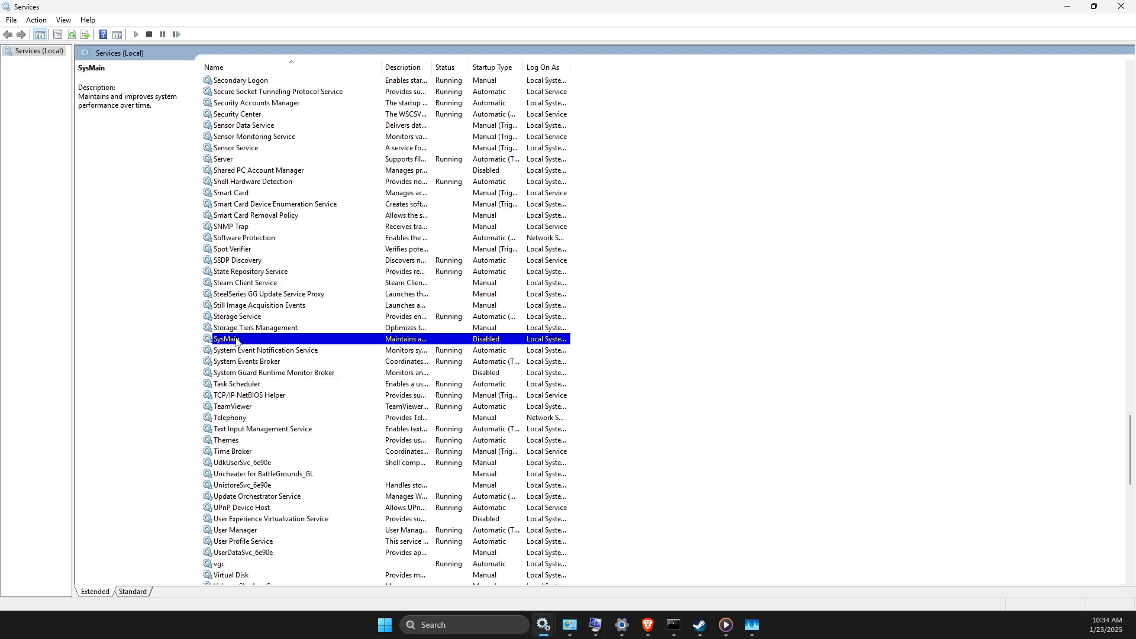
click(288, 453)
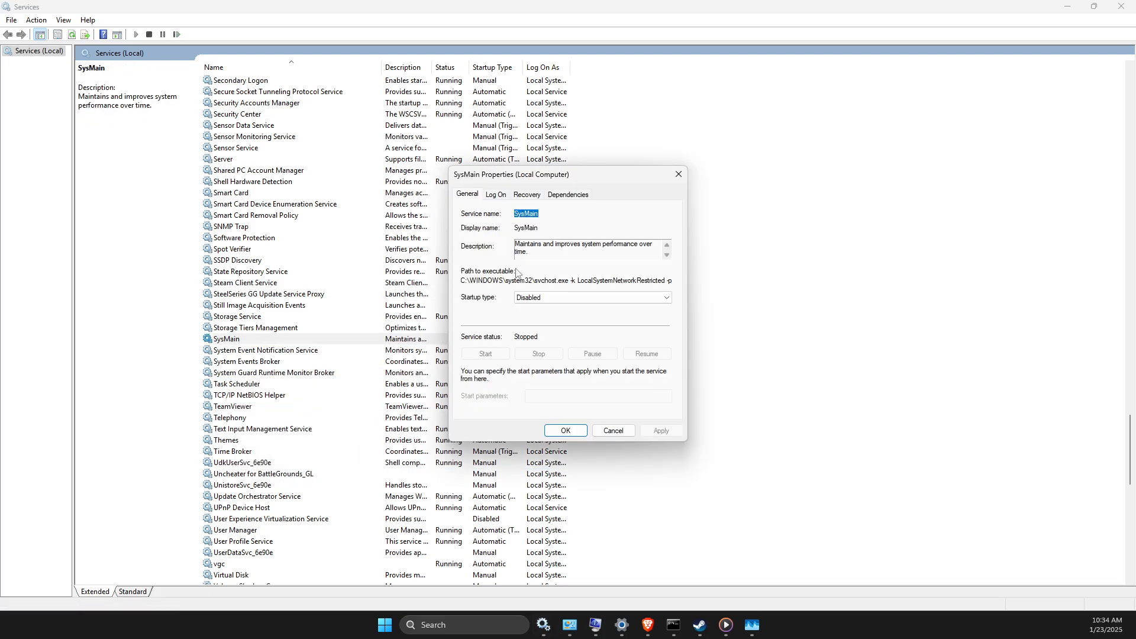
click(530, 297)
click(533, 339)
click(661, 430)
click(613, 430)
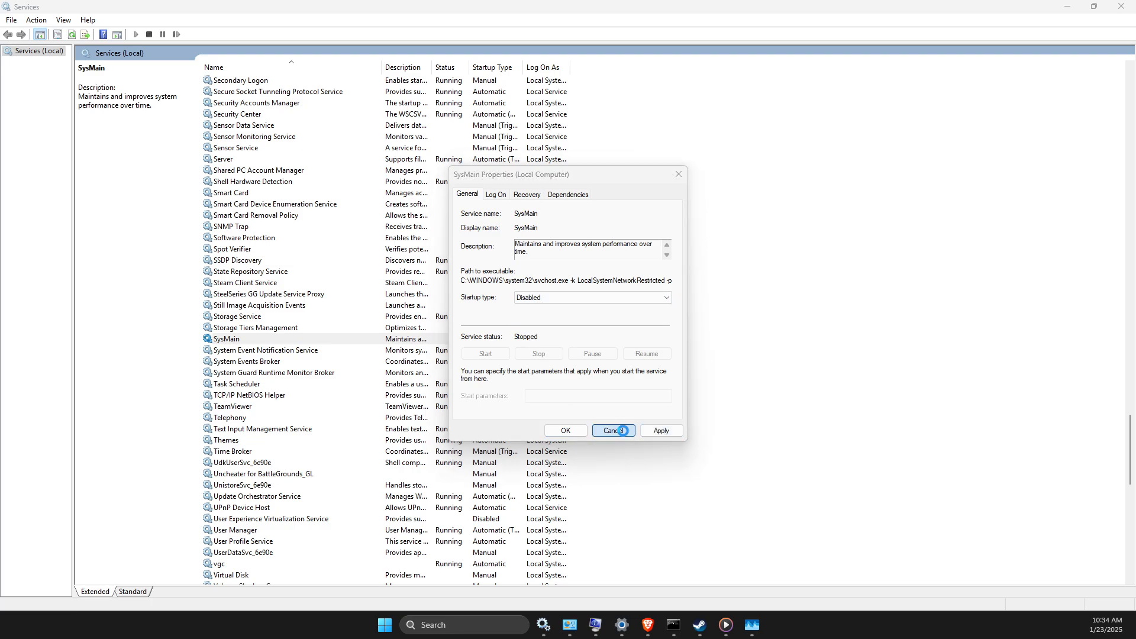
click(1121, 6)
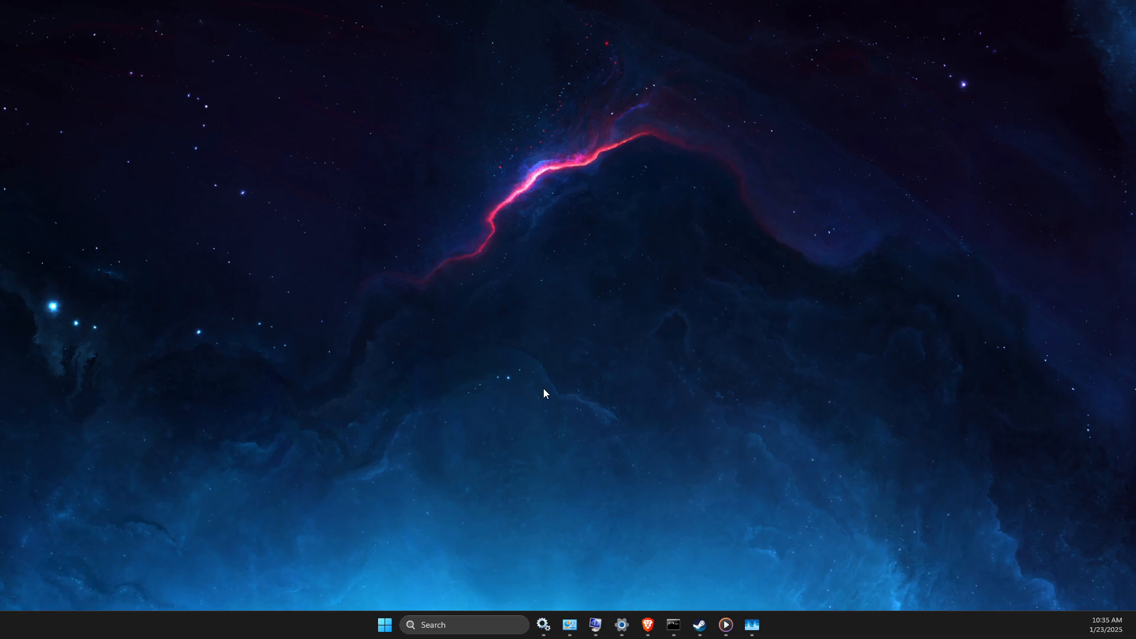
Switch to Steam, open Path of Exile 2's properties, and append -high to the launch options after -USEALLAVAILABLECORES -dx12.
click(699, 624)
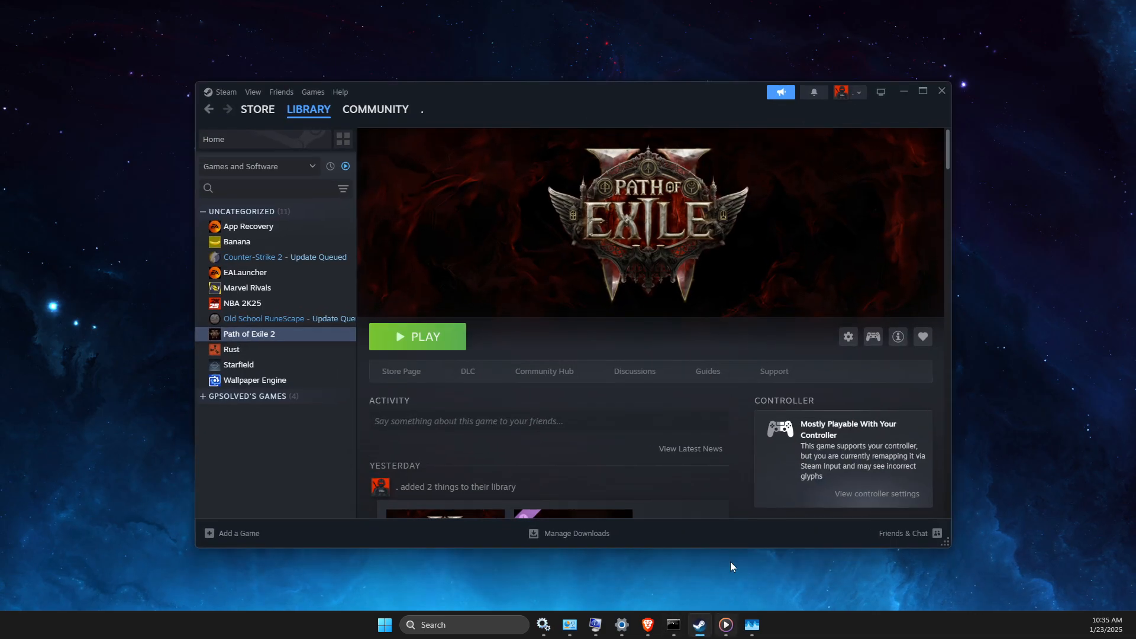
right_click(249, 335)
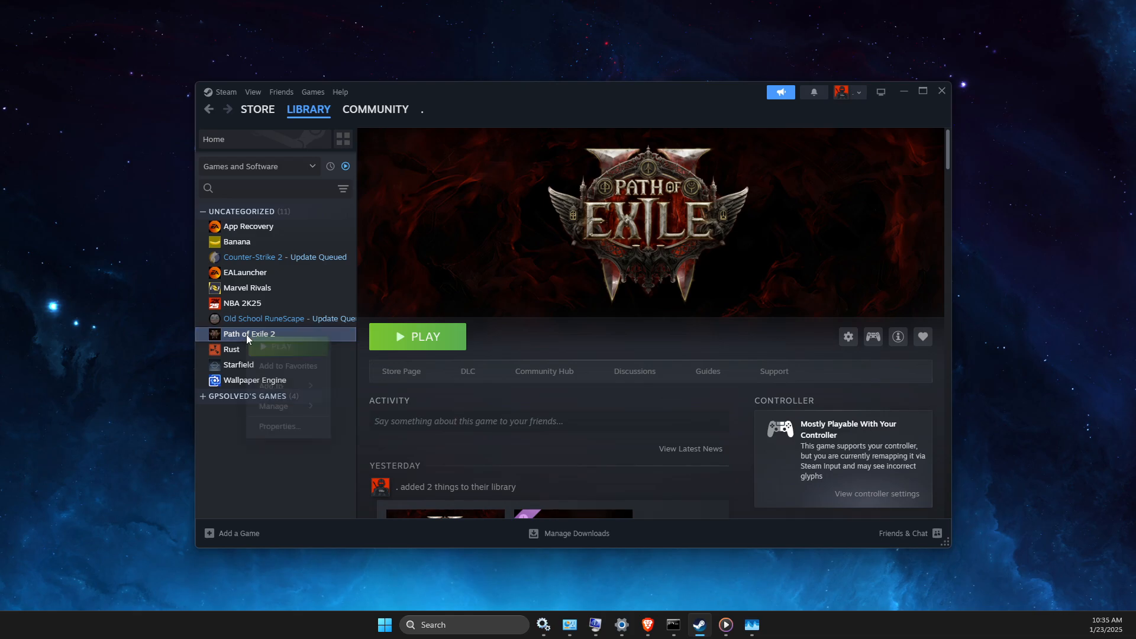
click(280, 424)
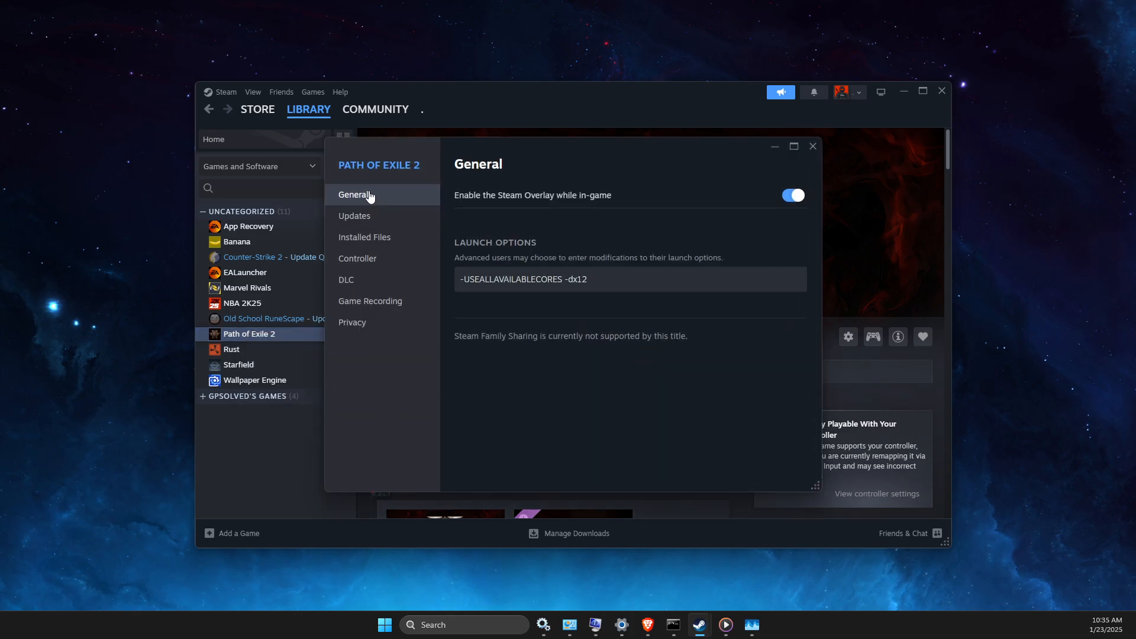
click(464, 279)
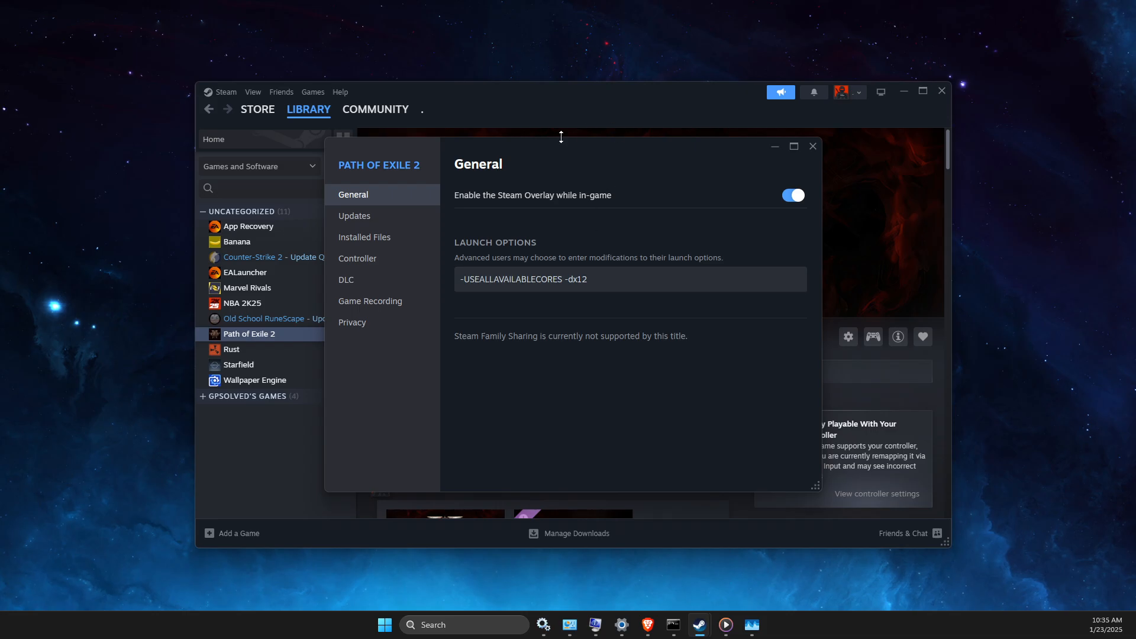
drag(561, 149, 565, 124)
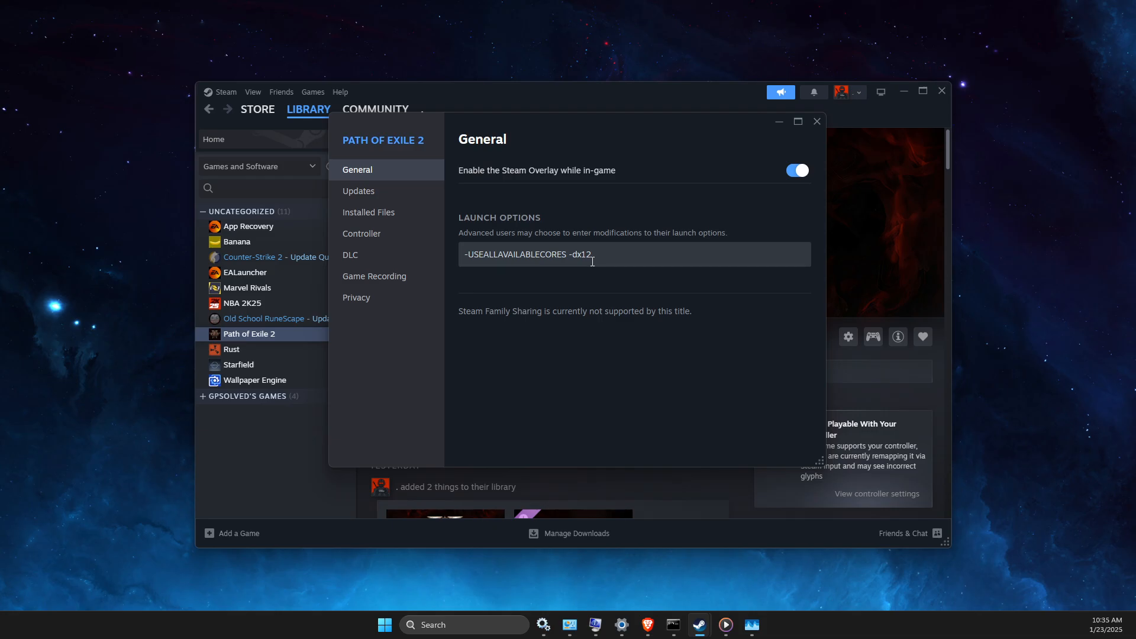
click(609, 257)
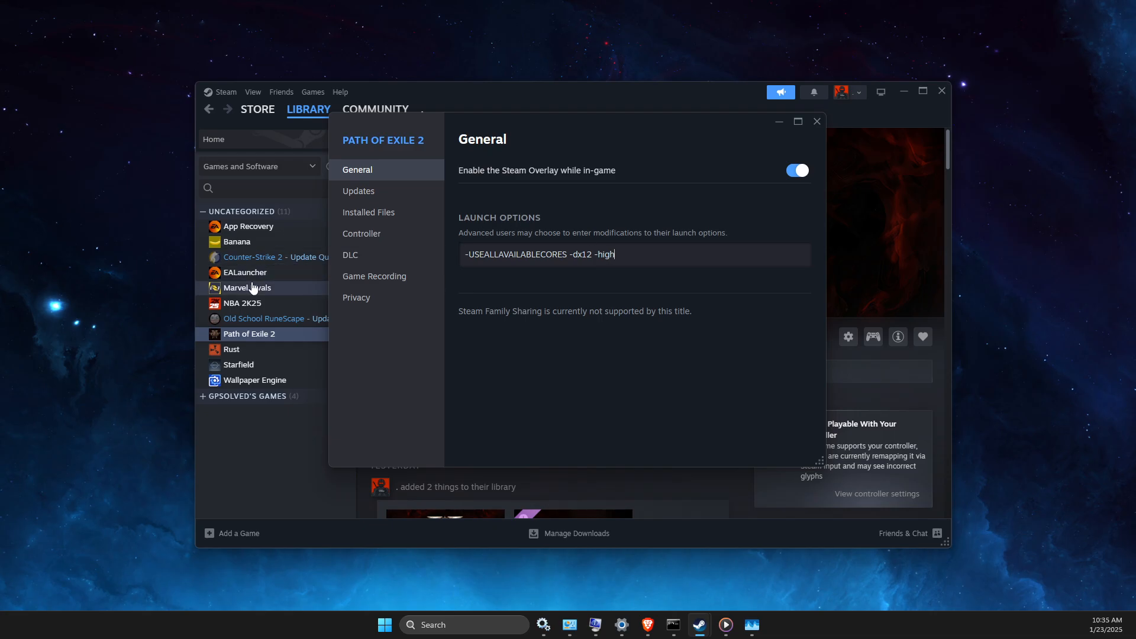
Browse to Path of Exile 2's installed files and open the properties of PathOfExile_x64Steam.exe.
click(392, 220)
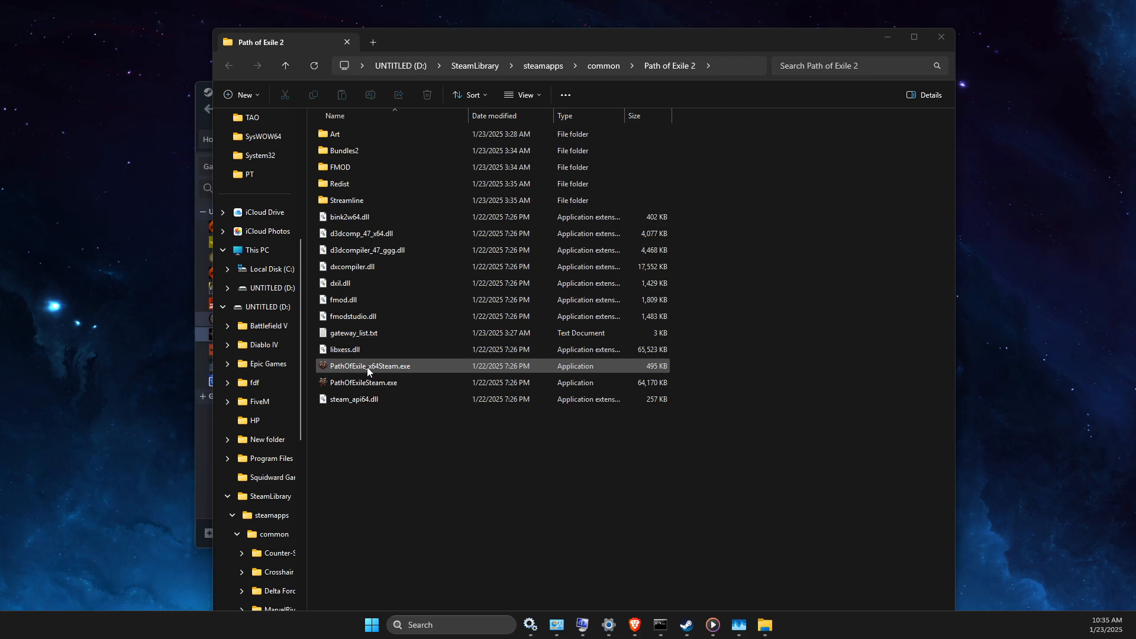
click(371, 367)
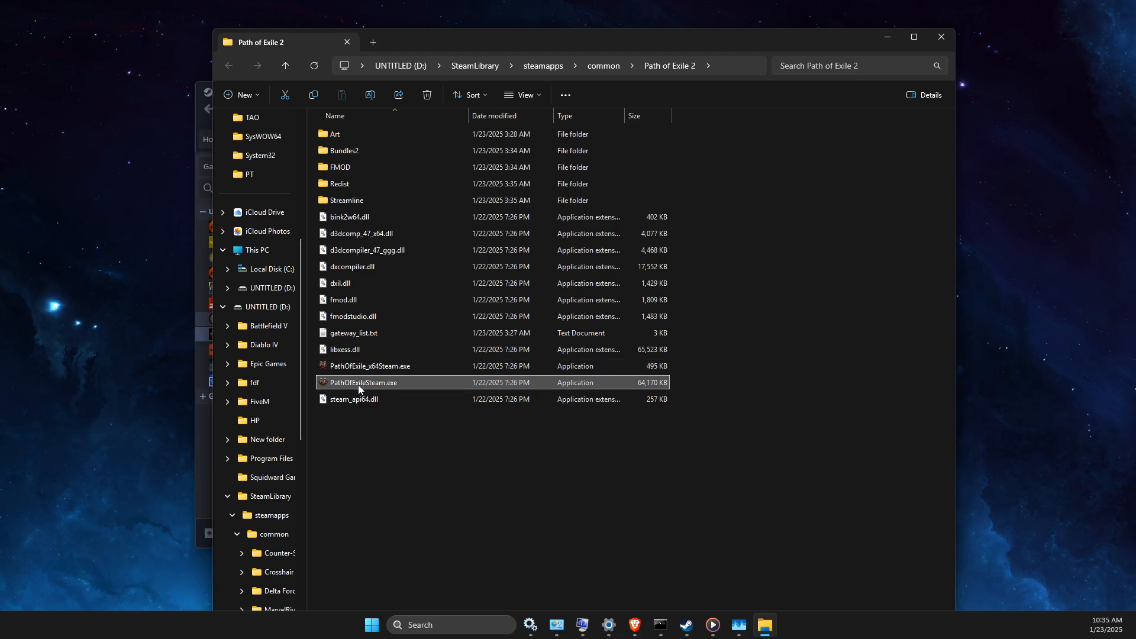
right_click(354, 366)
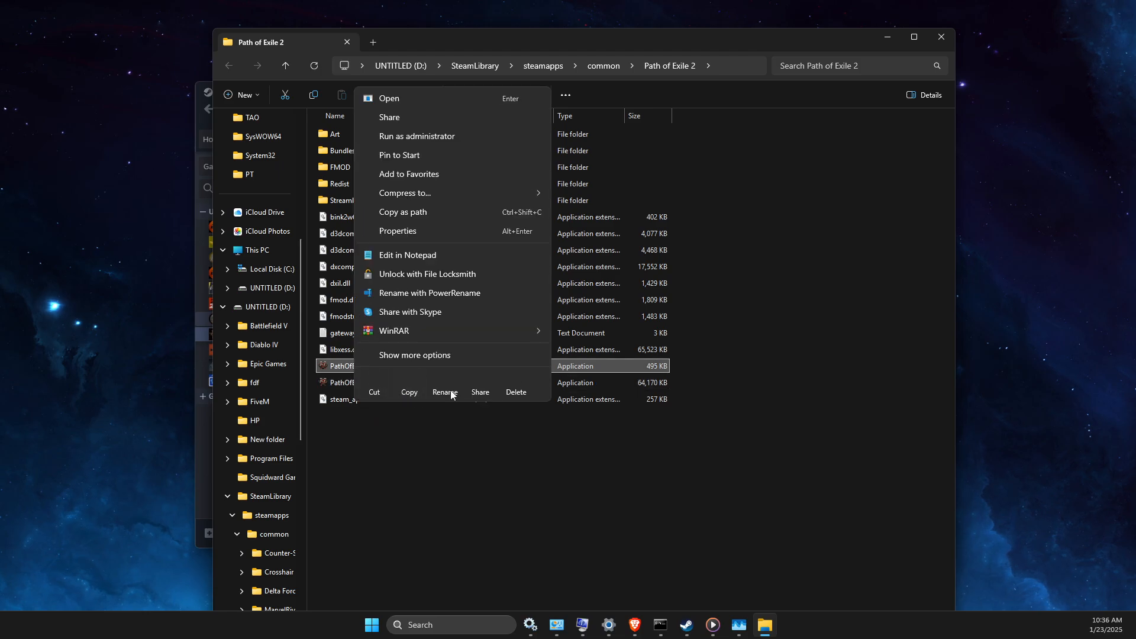
click(394, 356)
click(392, 358)
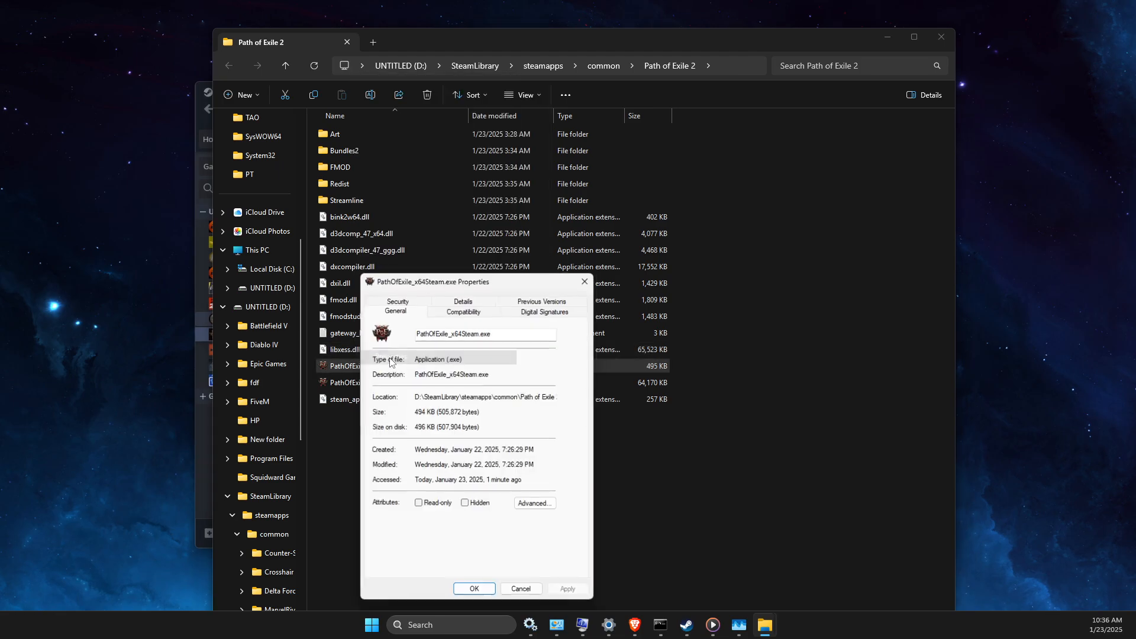
Disable fullscreen optimizations and override high DPI scaling behavior in the compatibility settings of PathOfExile_x64Steam.exe, and save the changes.
click(493, 311)
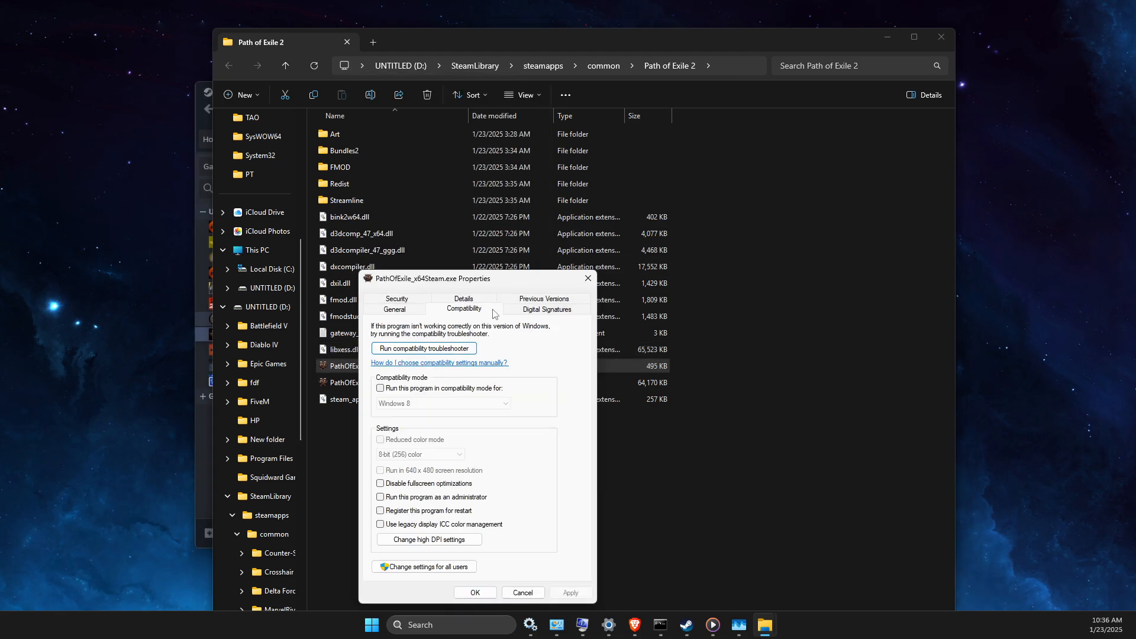
click(381, 484)
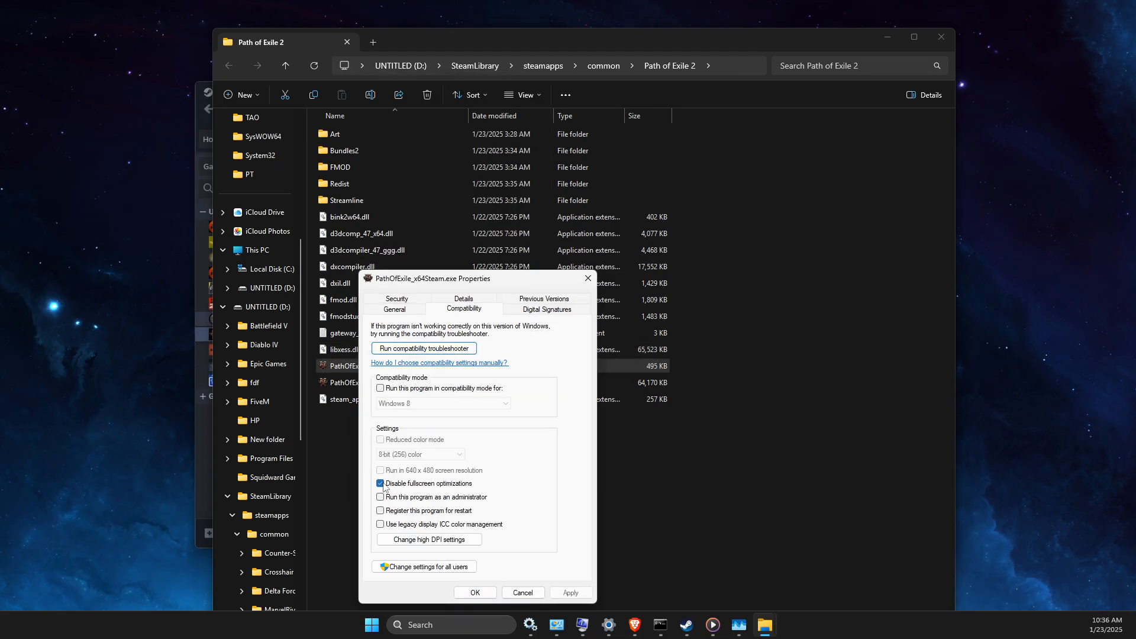
click(417, 543)
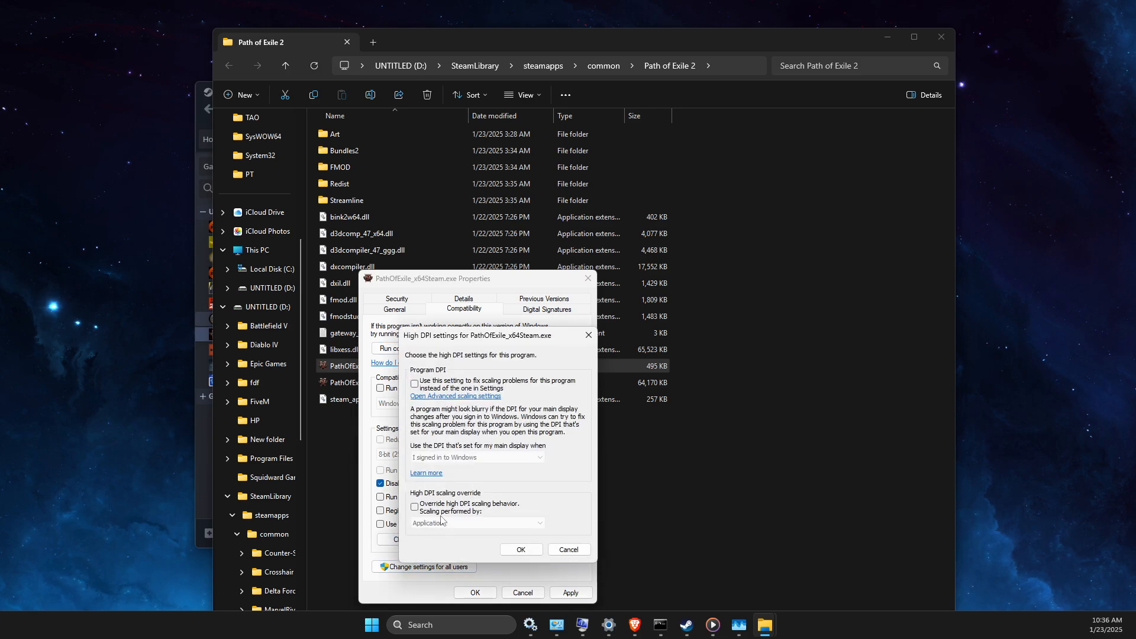
click(417, 509)
click(520, 549)
click(475, 592)
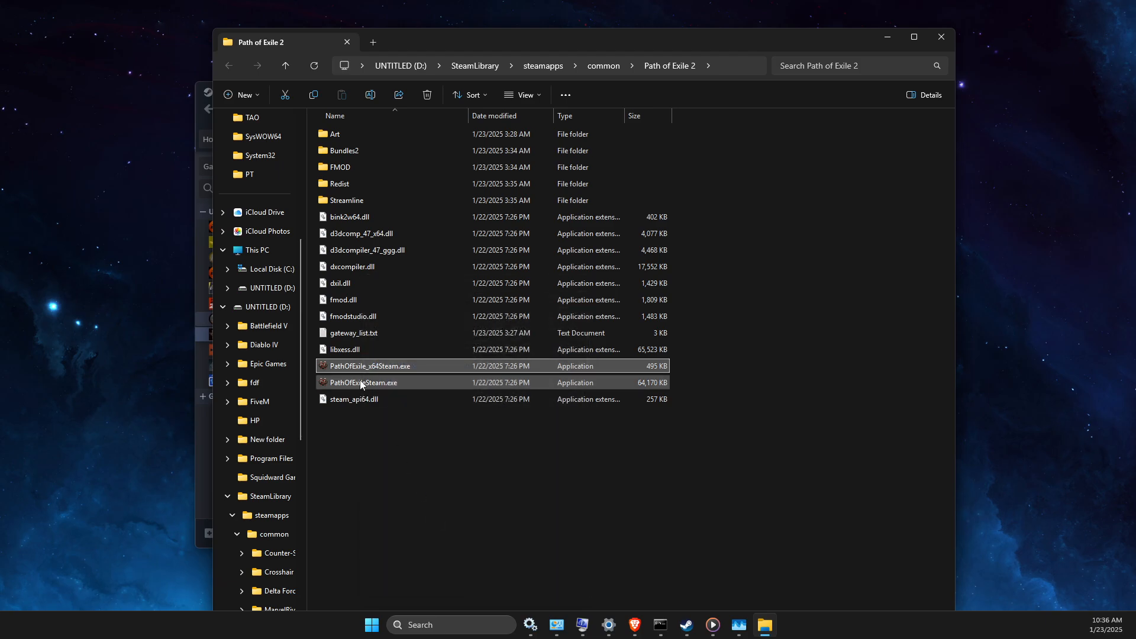
For PathOfExileSteam.exe, disable fullscreen optimizations and override high DPI scaling with scaling performed by Application, and save the changes.
click(363, 384)
right_click(365, 383)
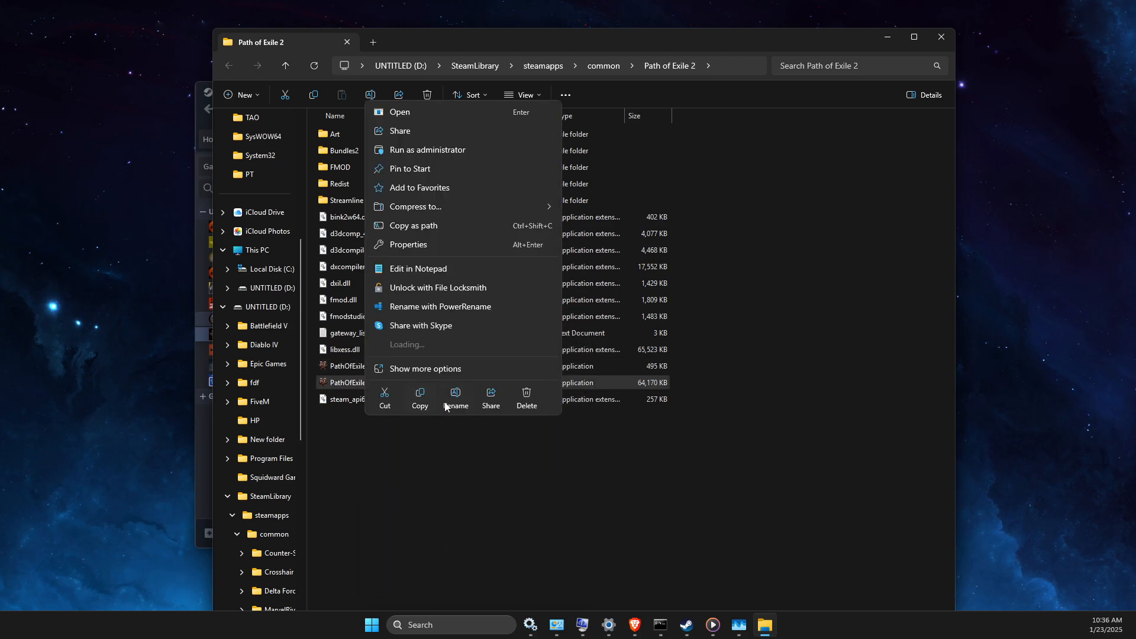
click(408, 368)
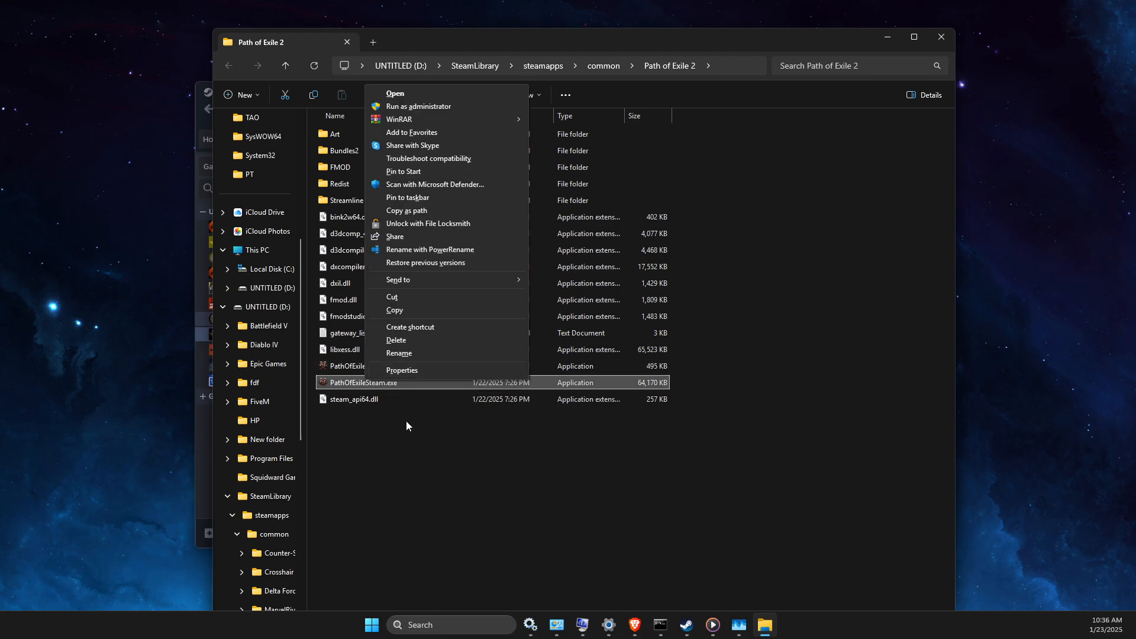
click(407, 367)
click(474, 311)
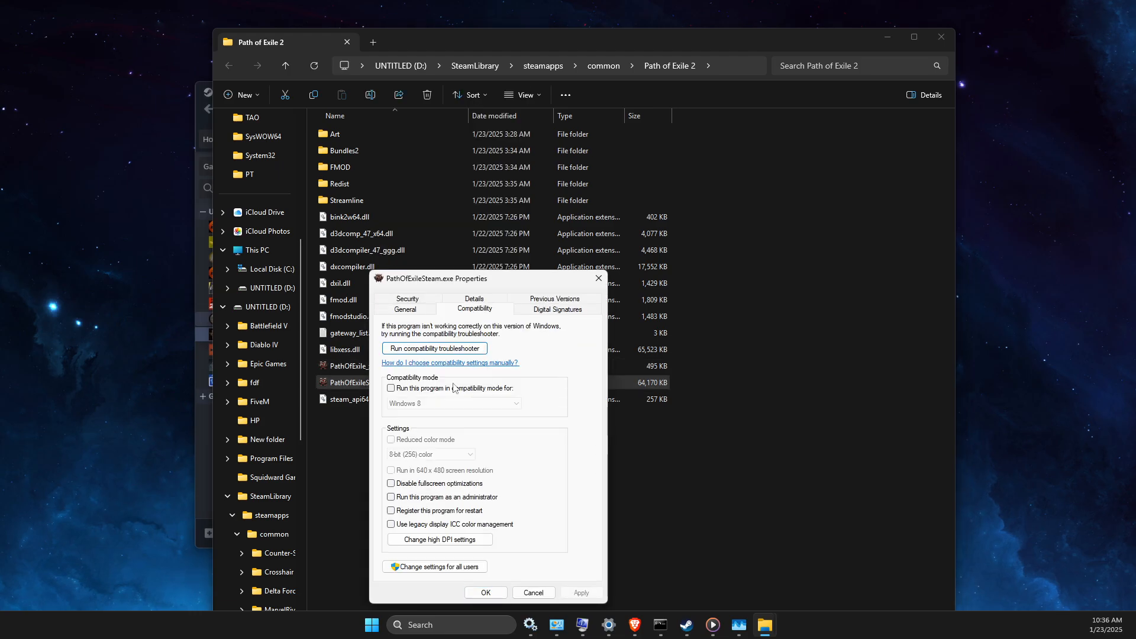
click(393, 485)
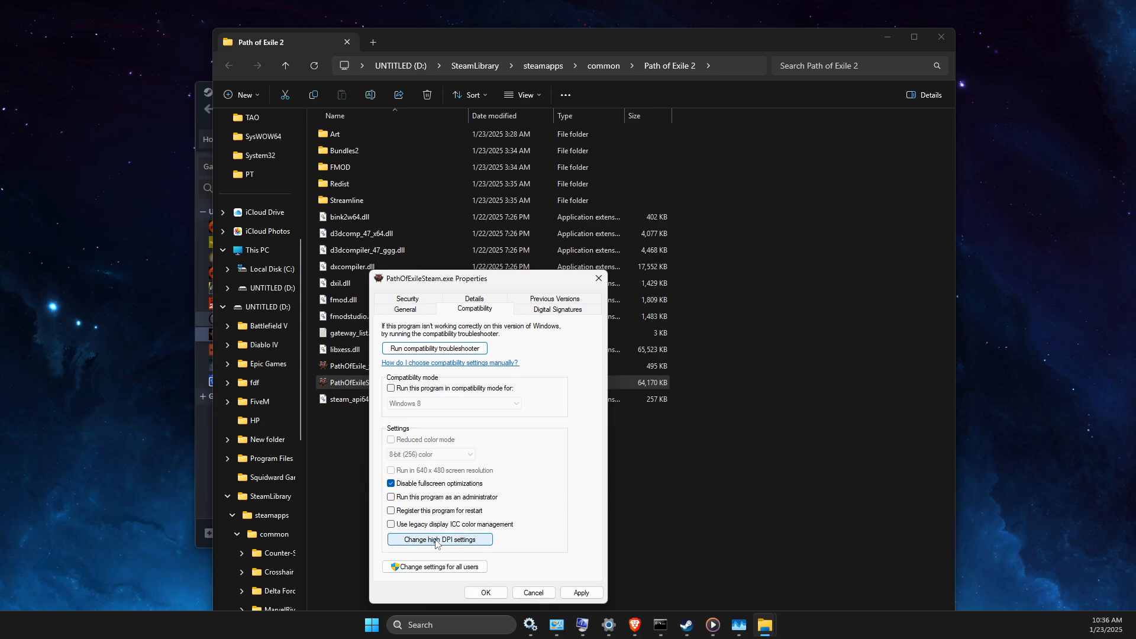
click(436, 541)
click(426, 507)
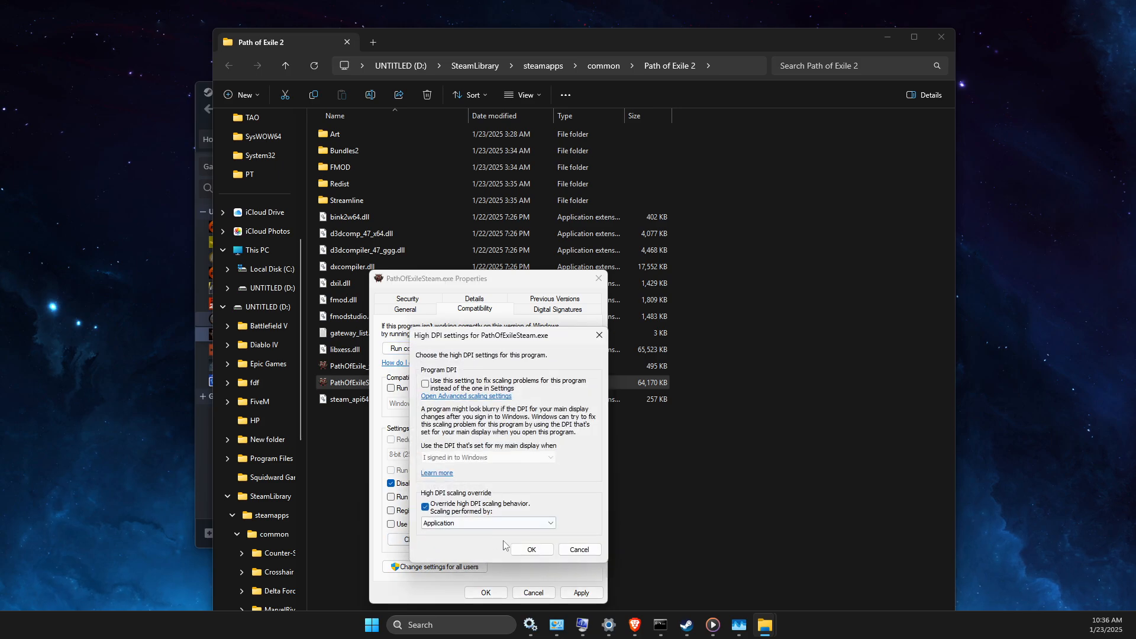
click(531, 549)
click(485, 593)
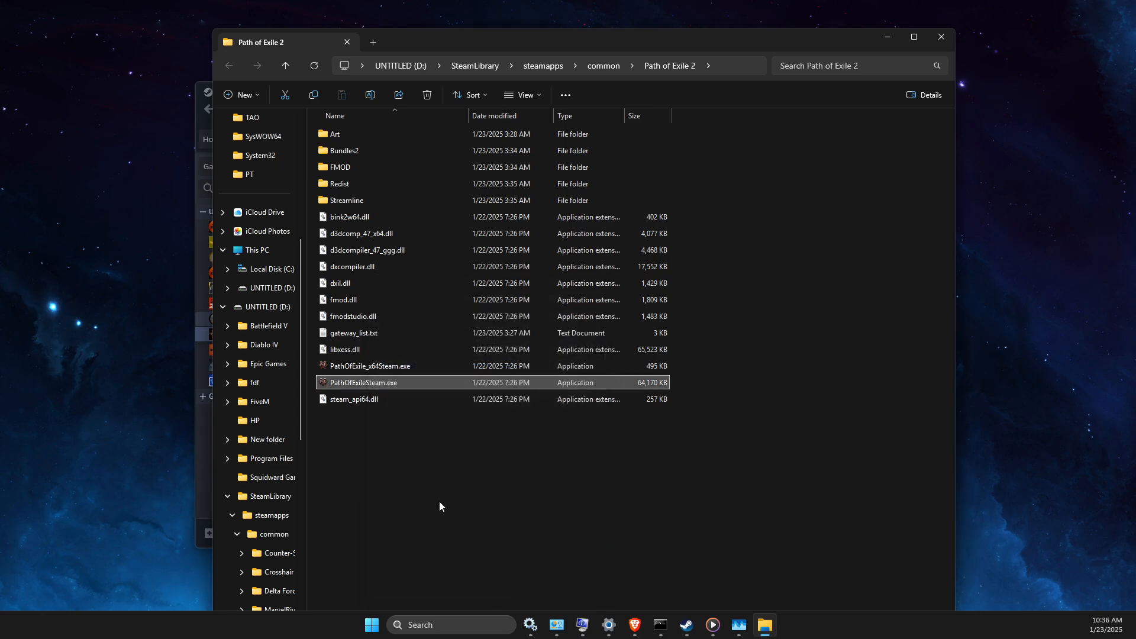
Select the Path of Exile 2 folder's full path, and clear the File Explorer, game properties and Steam windows from the desktop.
click(723, 66)
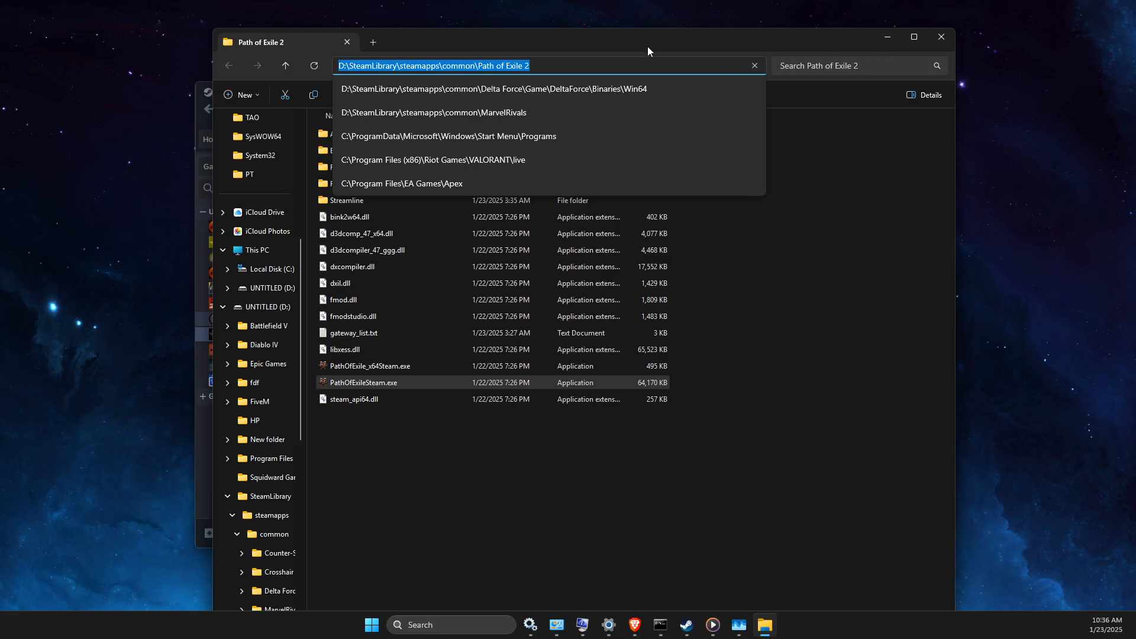
click(885, 36)
click(817, 121)
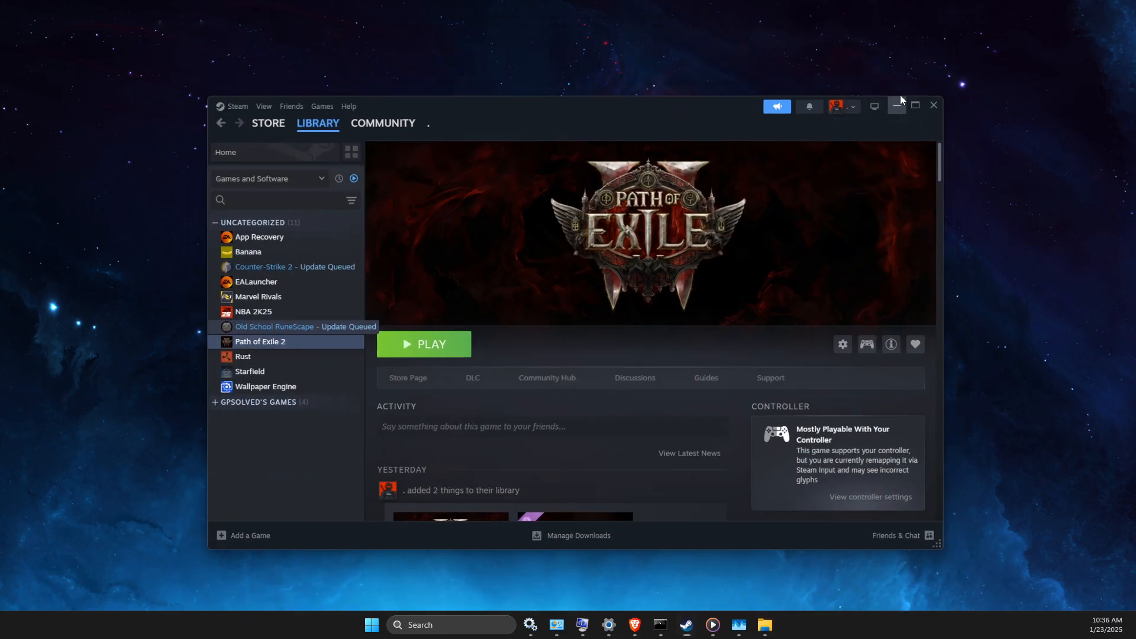
click(902, 92)
Search Windows for "graphics settings" and open the Graphics settings page.
click(423, 624)
text(graphics settings)
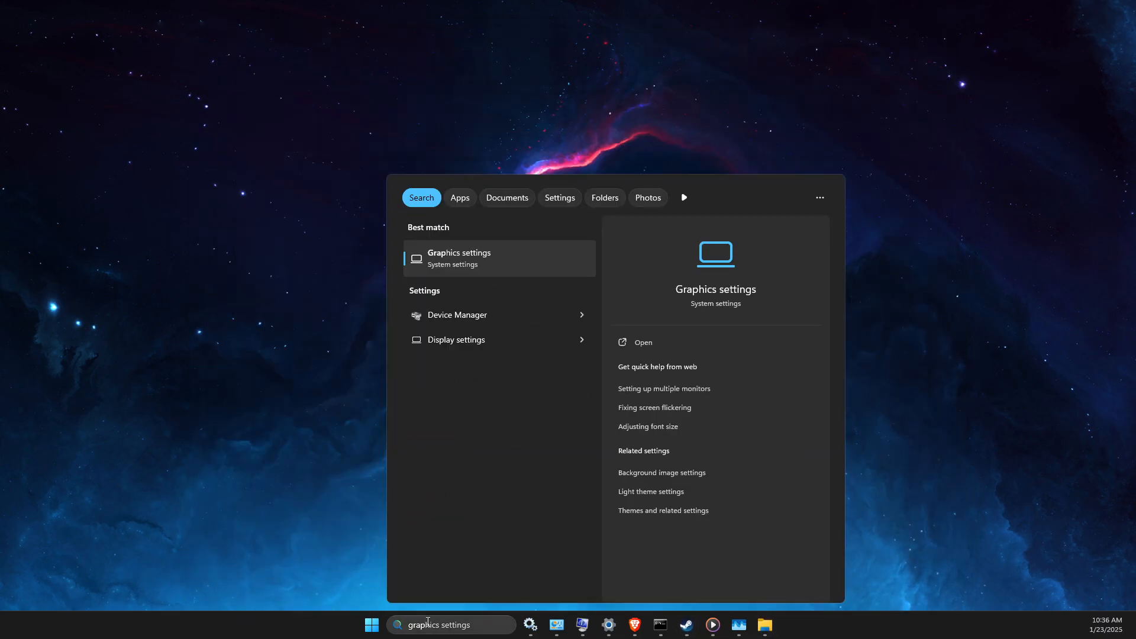
key(Return)
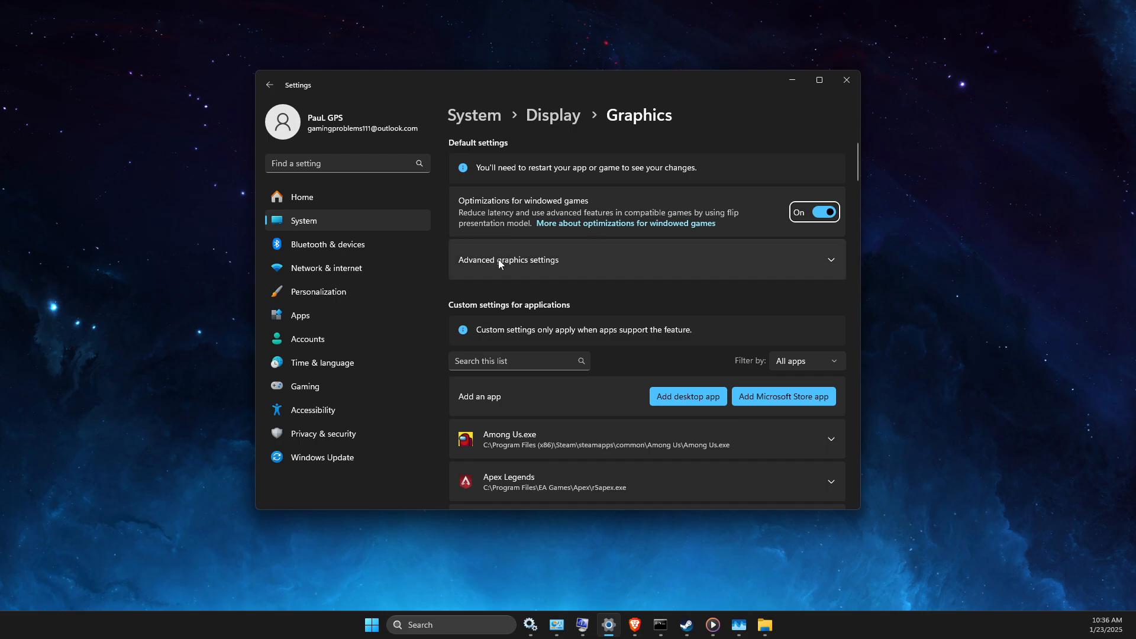
Expand the advanced graphics settings and look through the list of apps with custom graphics settings.
click(823, 260)
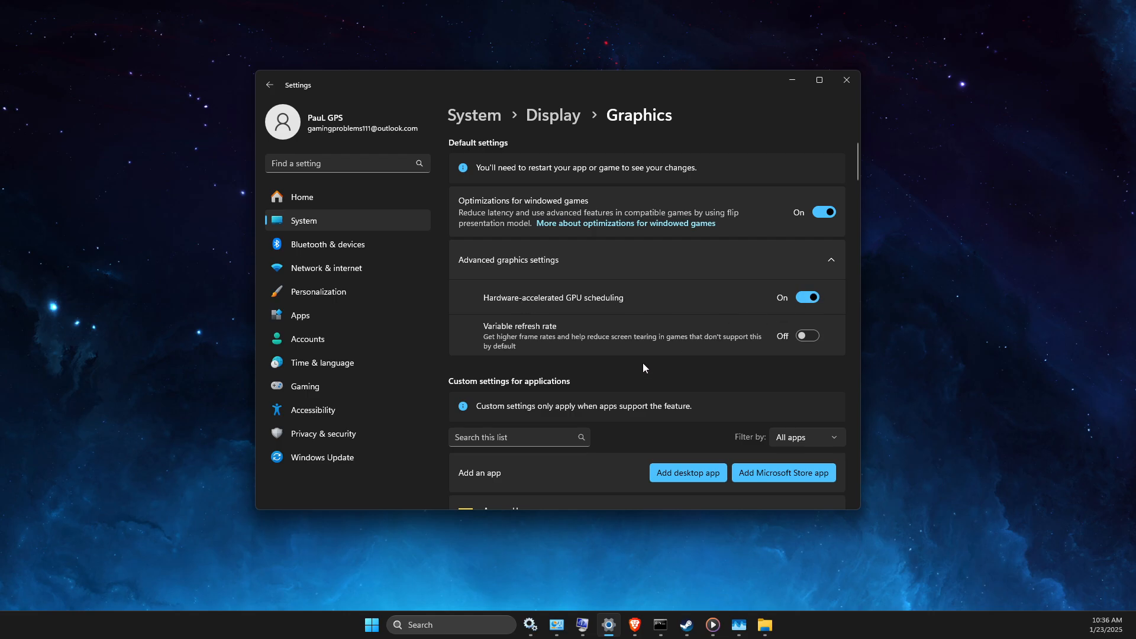
scroll(637, 367, down, 10)
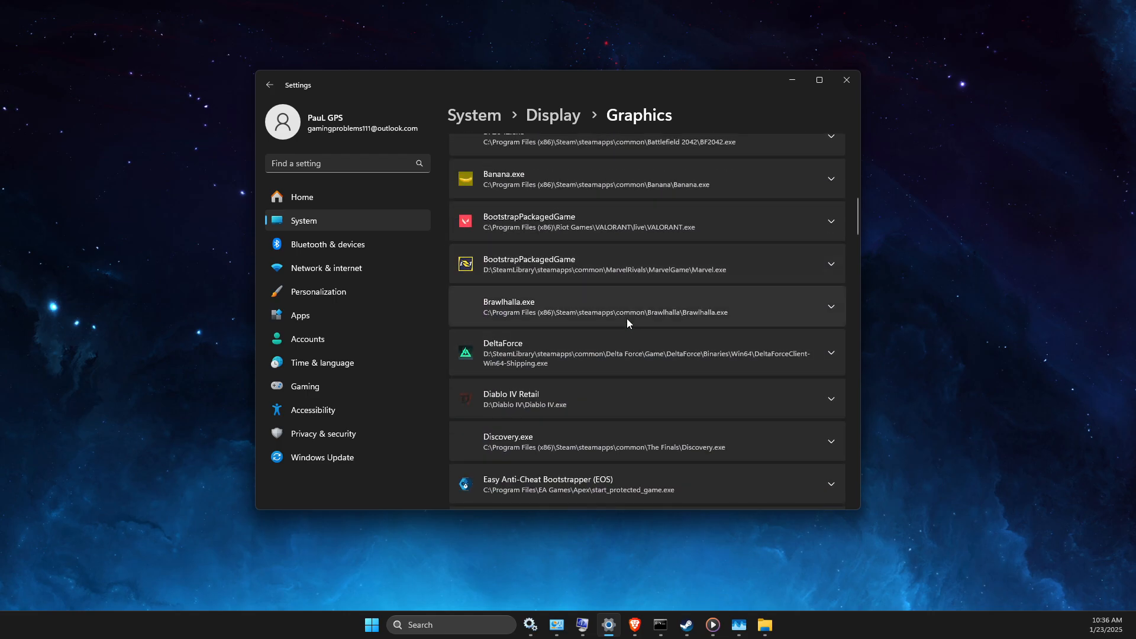
scroll(626, 318, down, 7)
scroll(626, 318, down, 10)
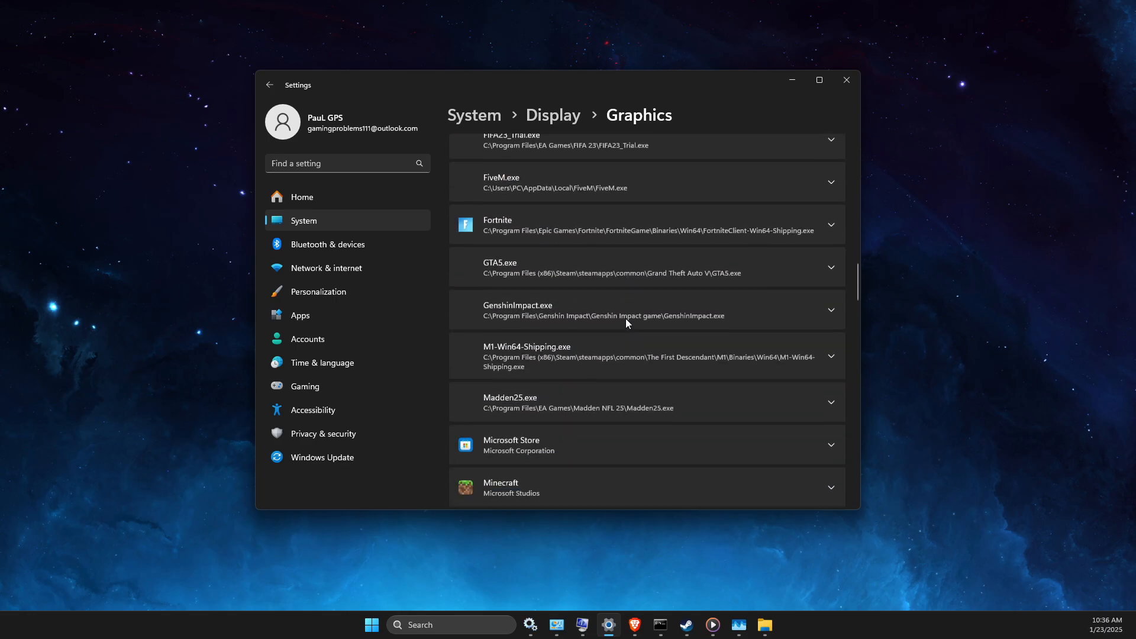
scroll(625, 319, up, 7)
scroll(626, 318, up, 15)
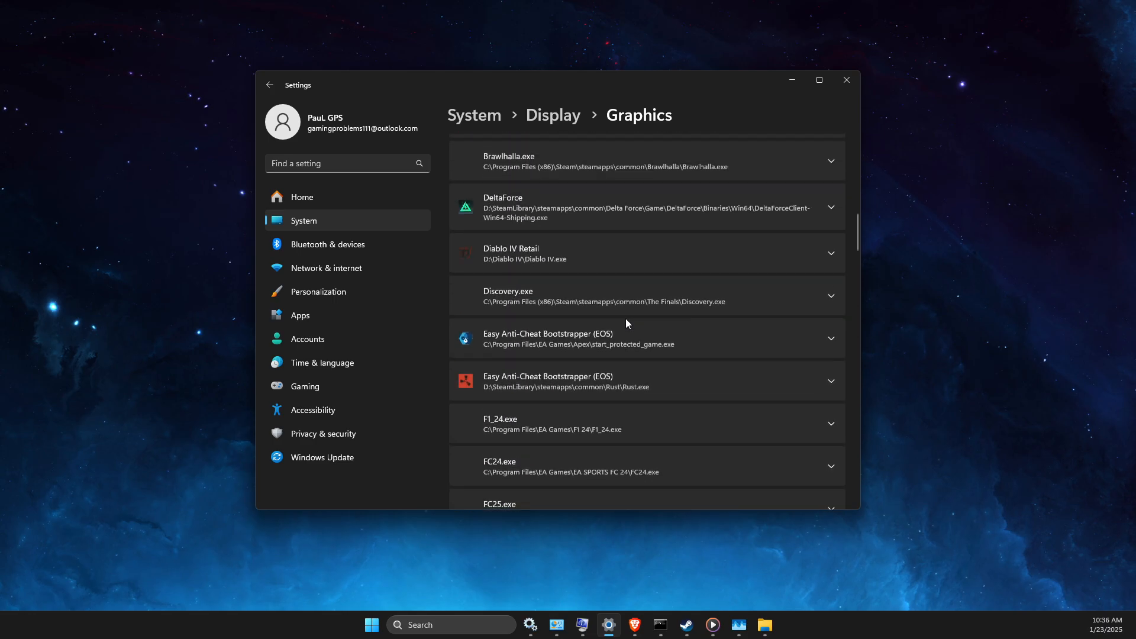
scroll(620, 372, down, 3)
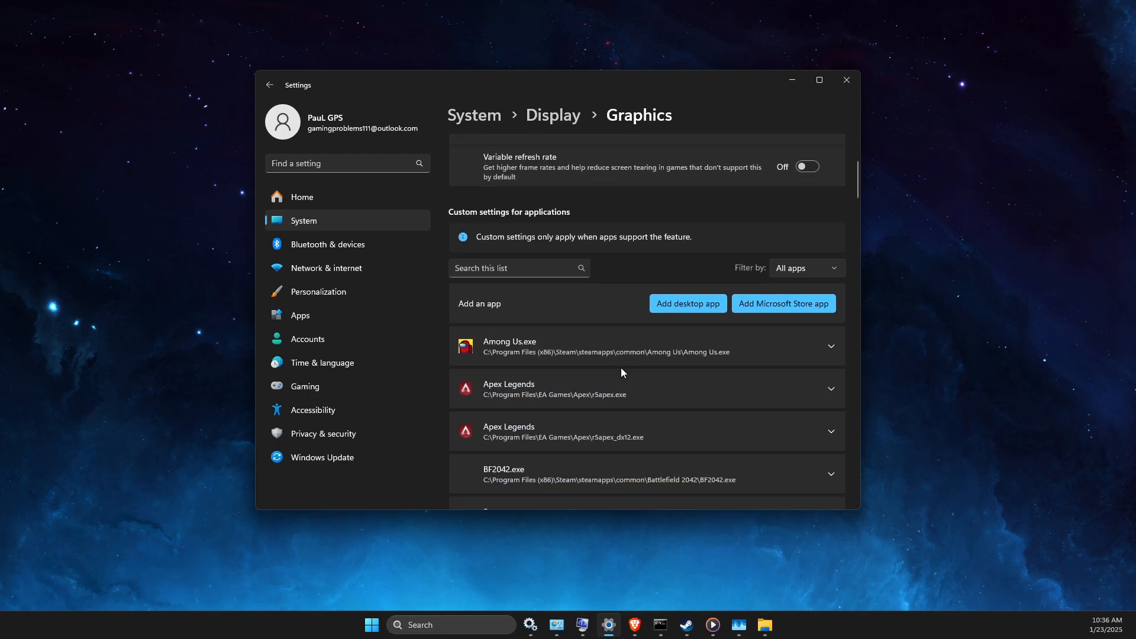
Add PathOfExile_x64Steam.exe from D:\SteamLibrary\steamapps\common\Path of Exile 2 as a desktop app in the custom graphics settings.
click(682, 304)
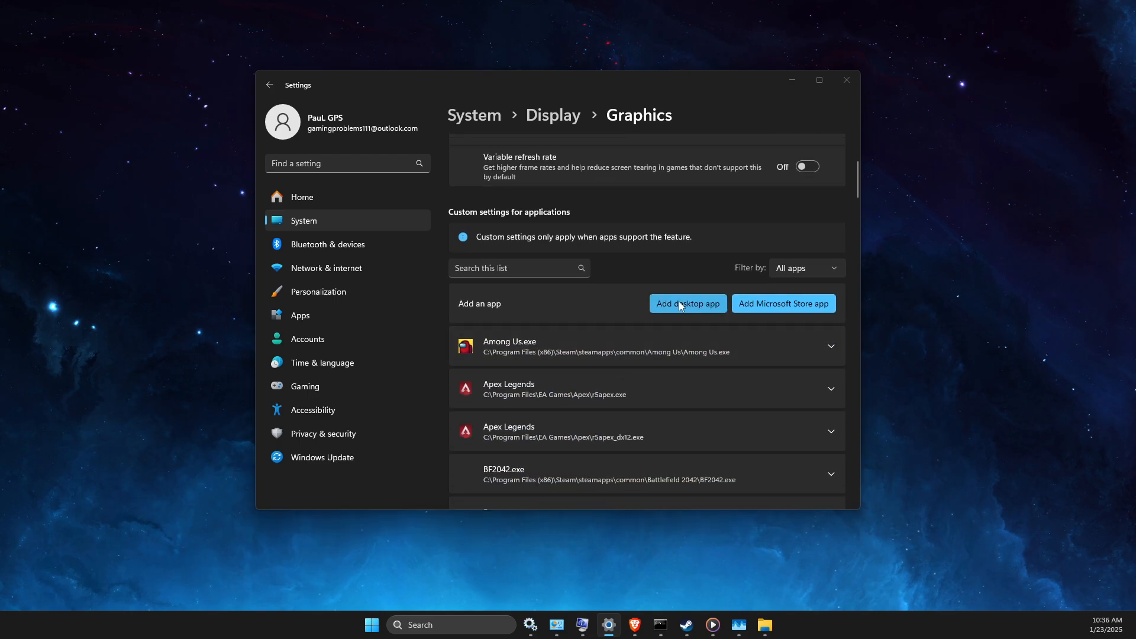
click(626, 104)
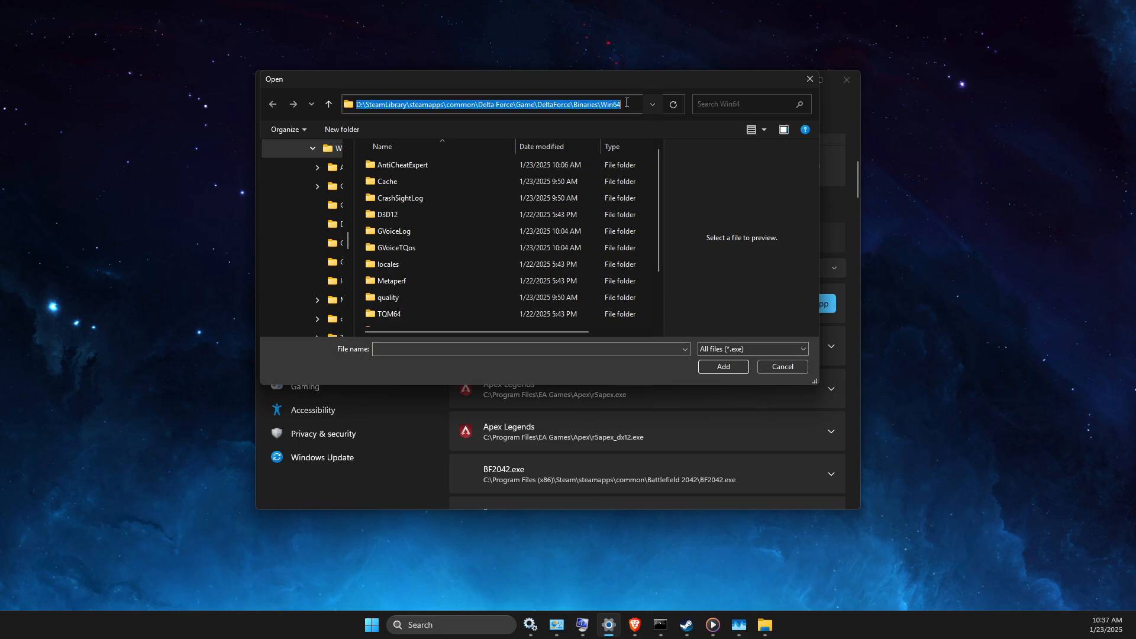
text(D:\SteamLibrary\steamapps\common\Path of Exile 2)
key(Return)
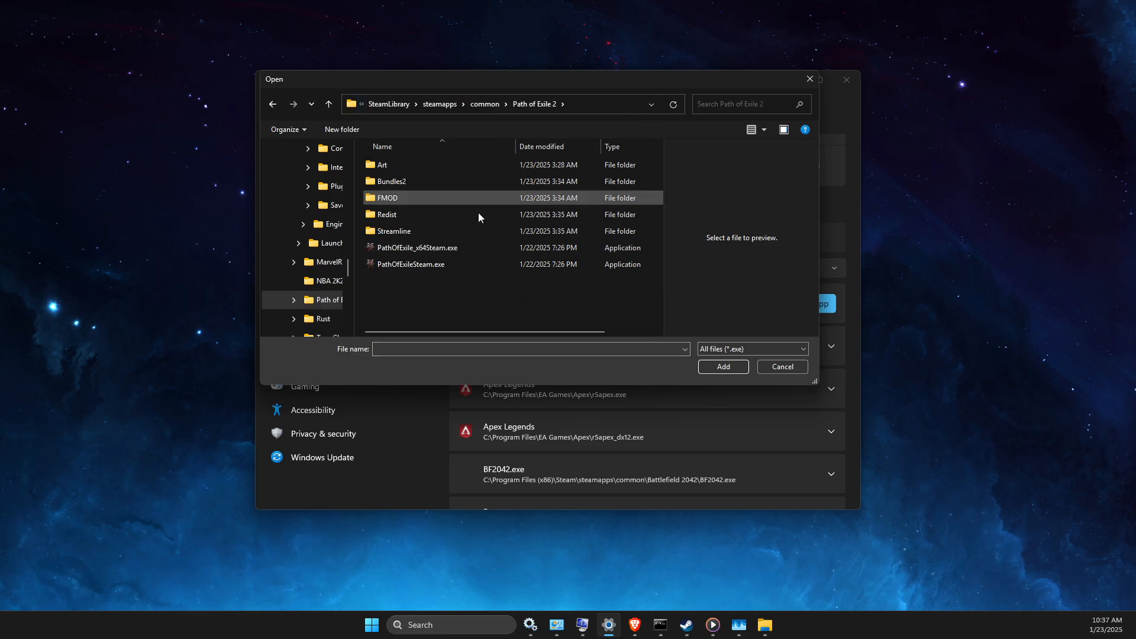
click(445, 248)
click(710, 366)
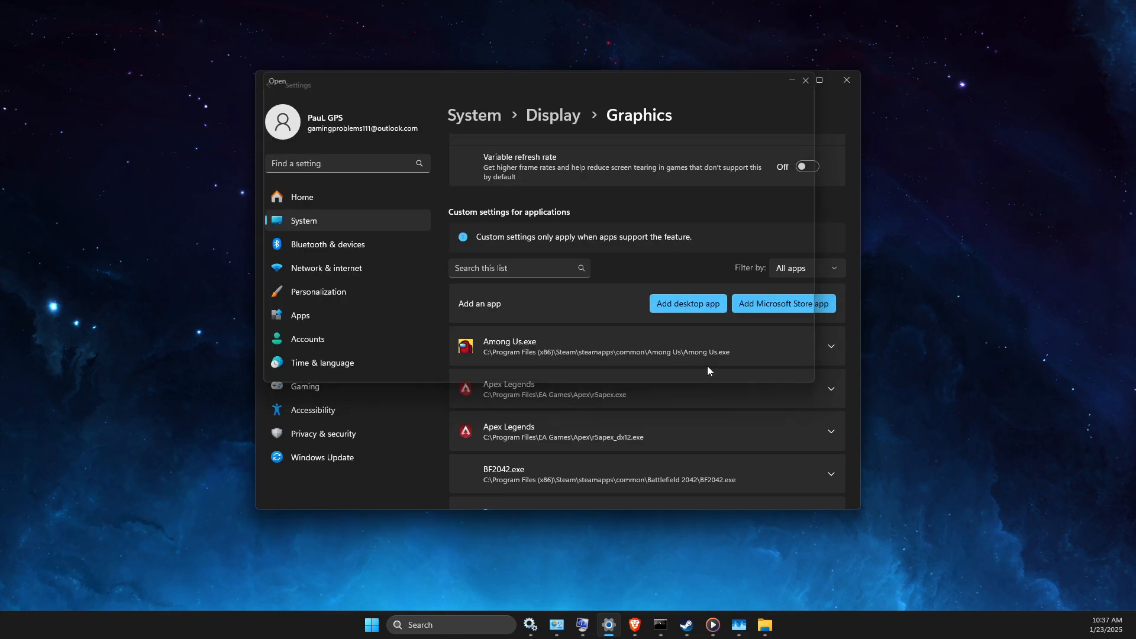
Add PathOfExileSteam.exe from the same game folder to the custom graphics settings.
click(701, 307)
click(492, 266)
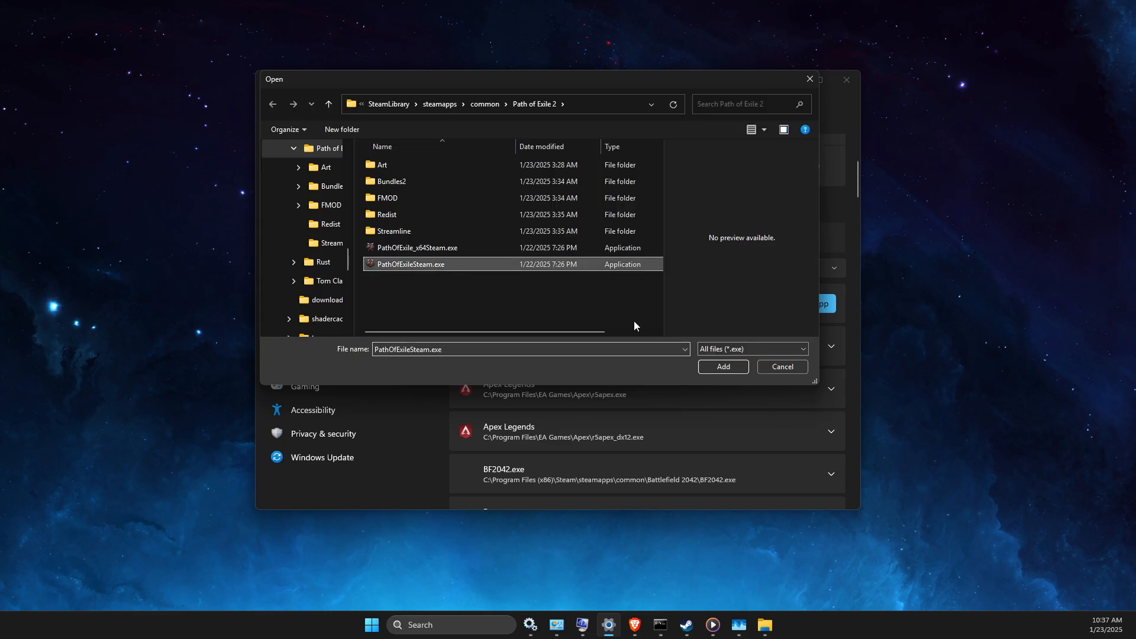
click(723, 366)
Set the GPU preference of PathOfExileSteam.exe to High Performance (NVIDIA GeForce RTX 3070).
scroll(556, 392, down, 5)
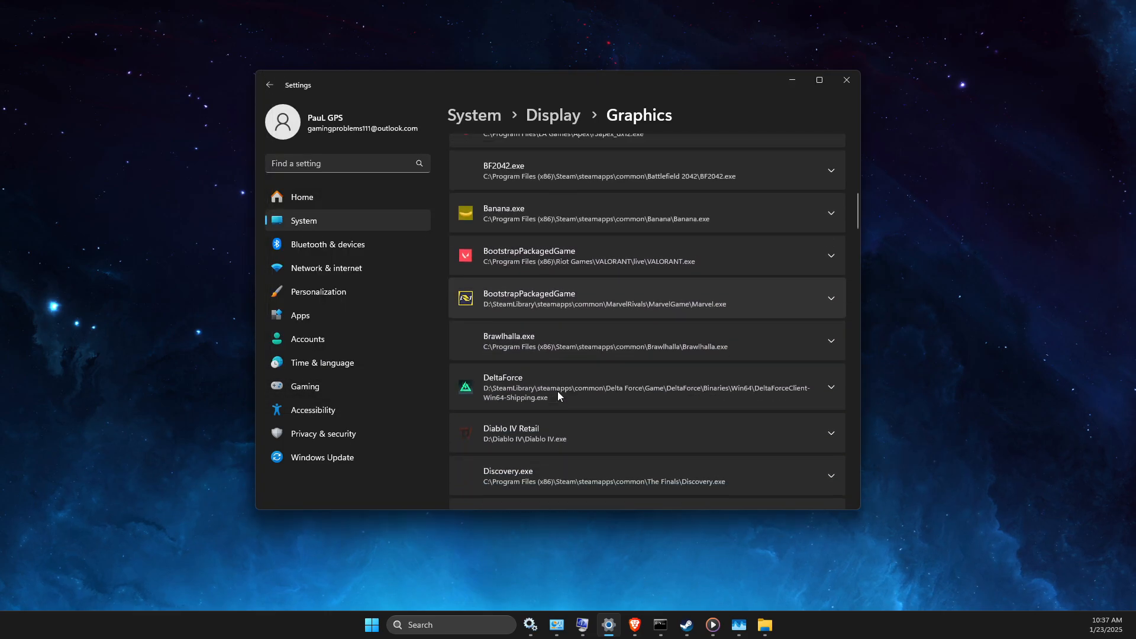
scroll(557, 396, down, 3)
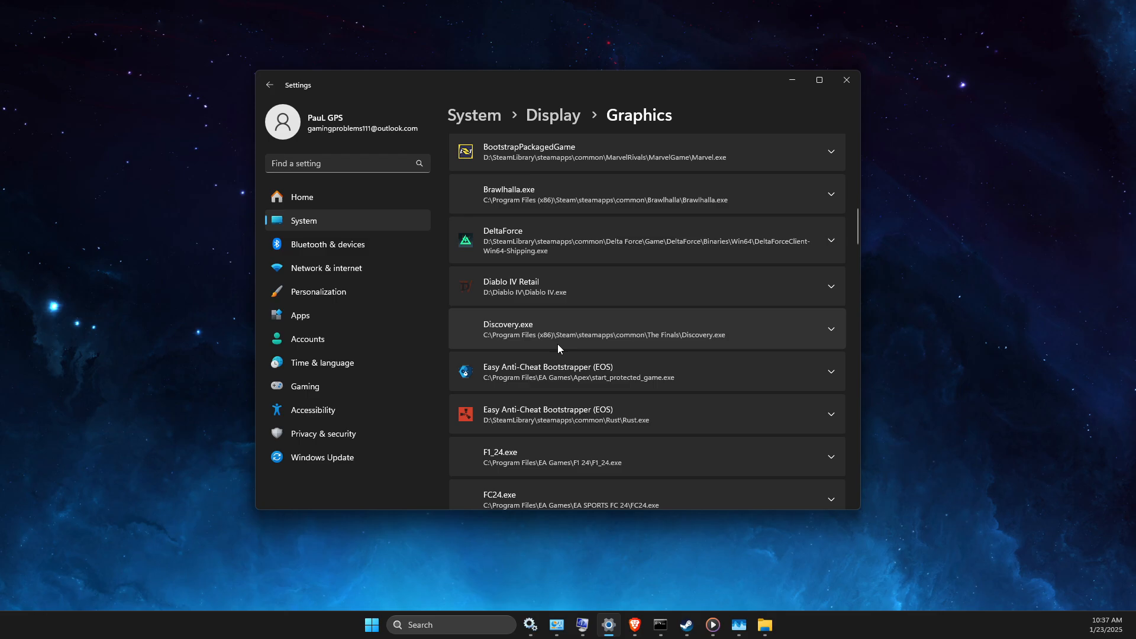
scroll(557, 349, down, 3)
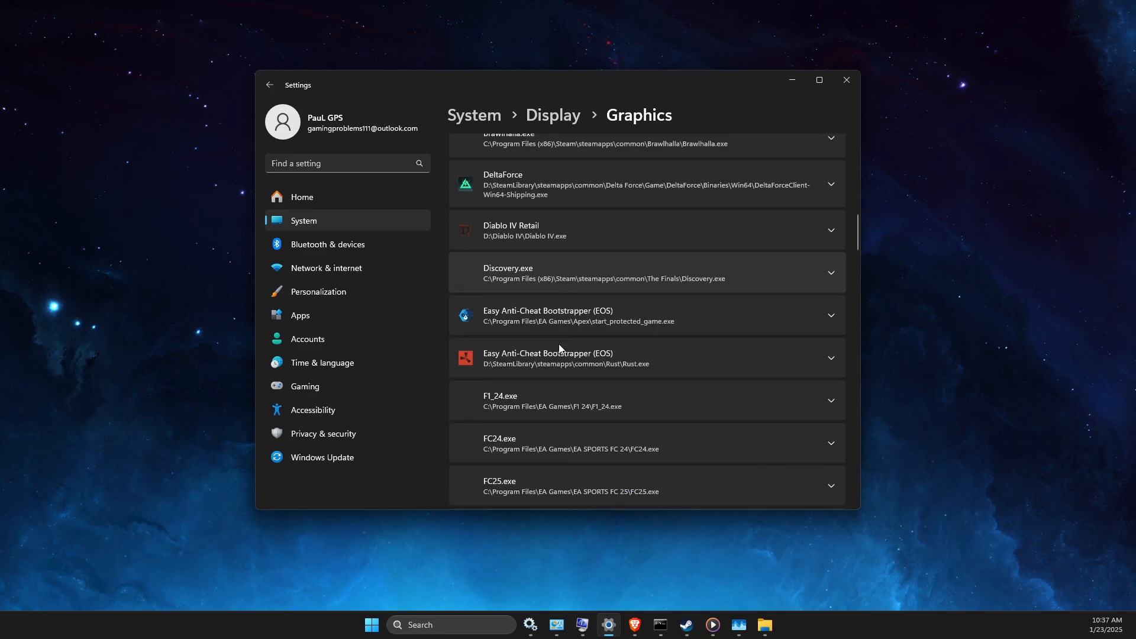
scroll(574, 345, down, 7)
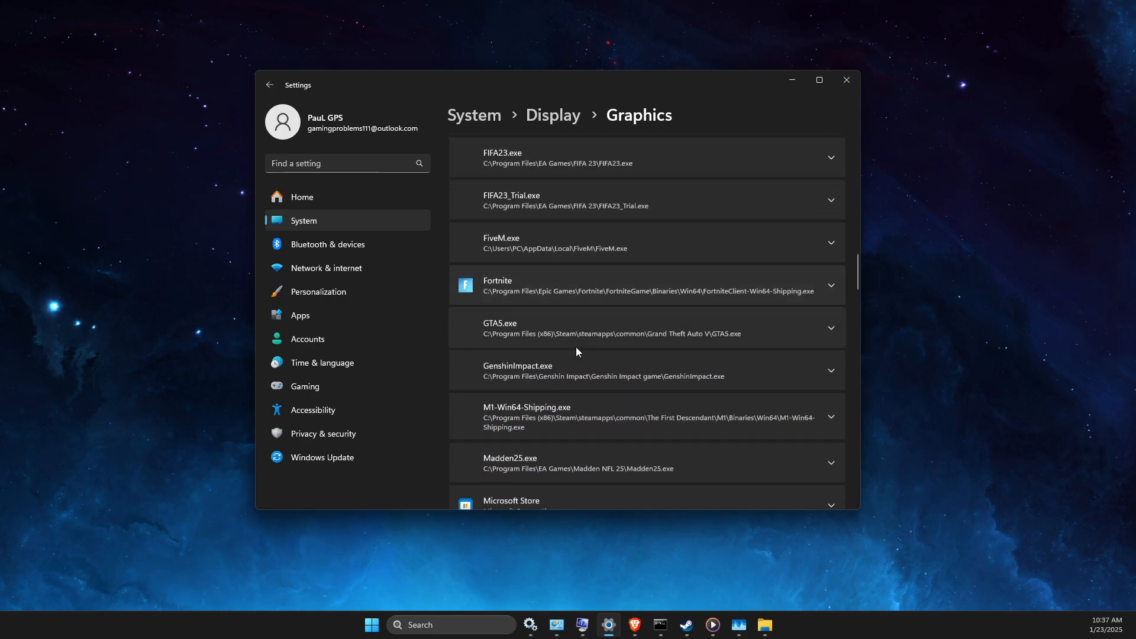
scroll(523, 335, down, 1)
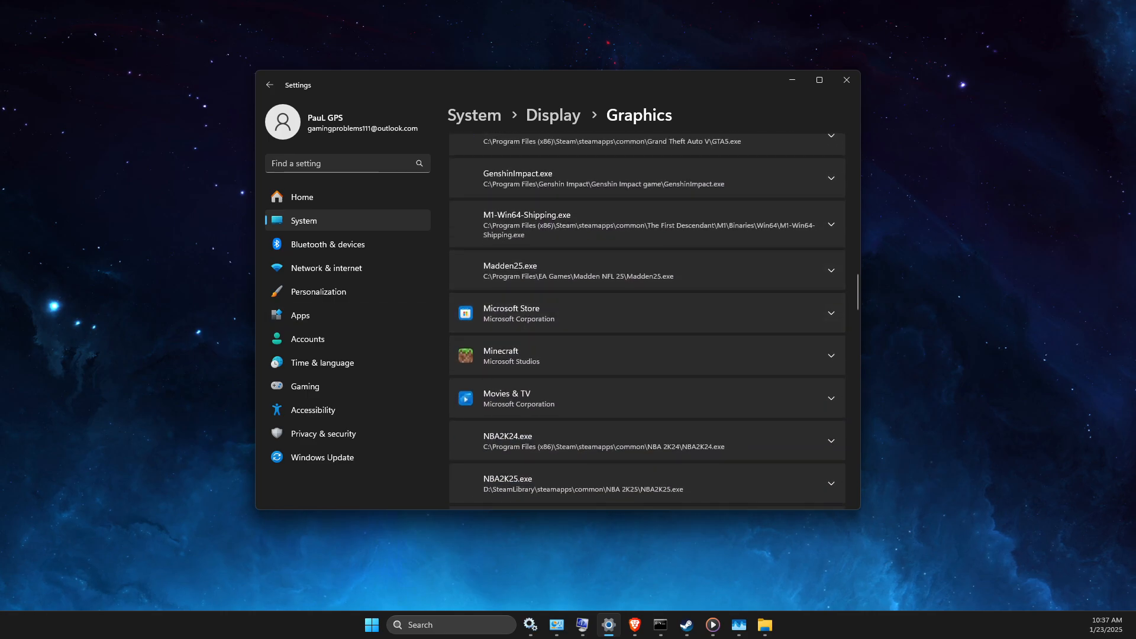
scroll(578, 428, down, 8)
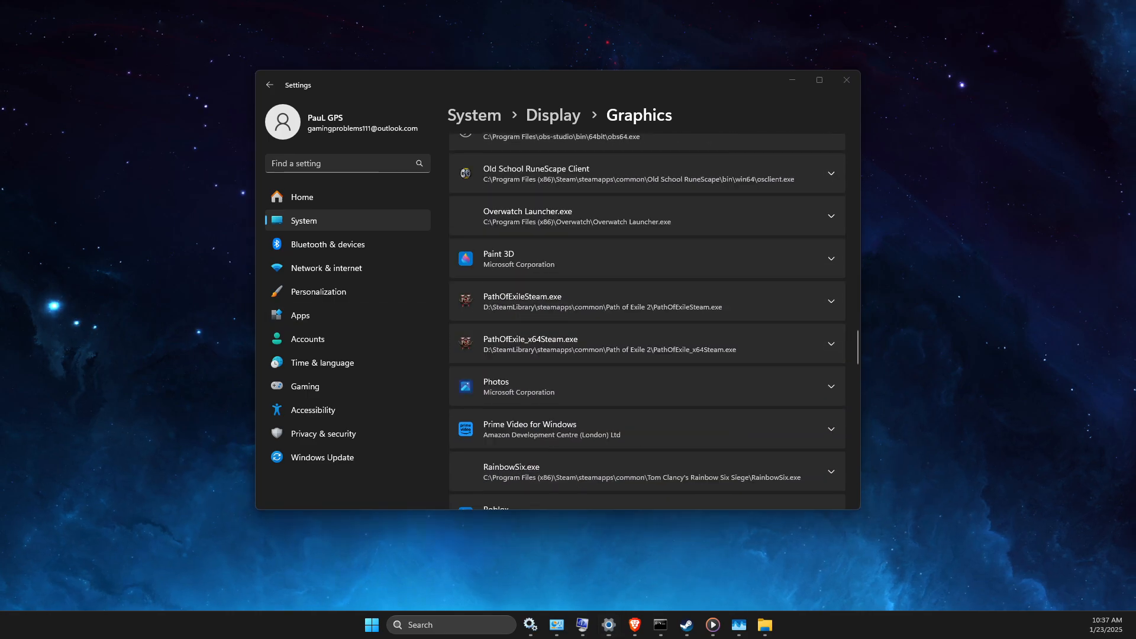
click(831, 301)
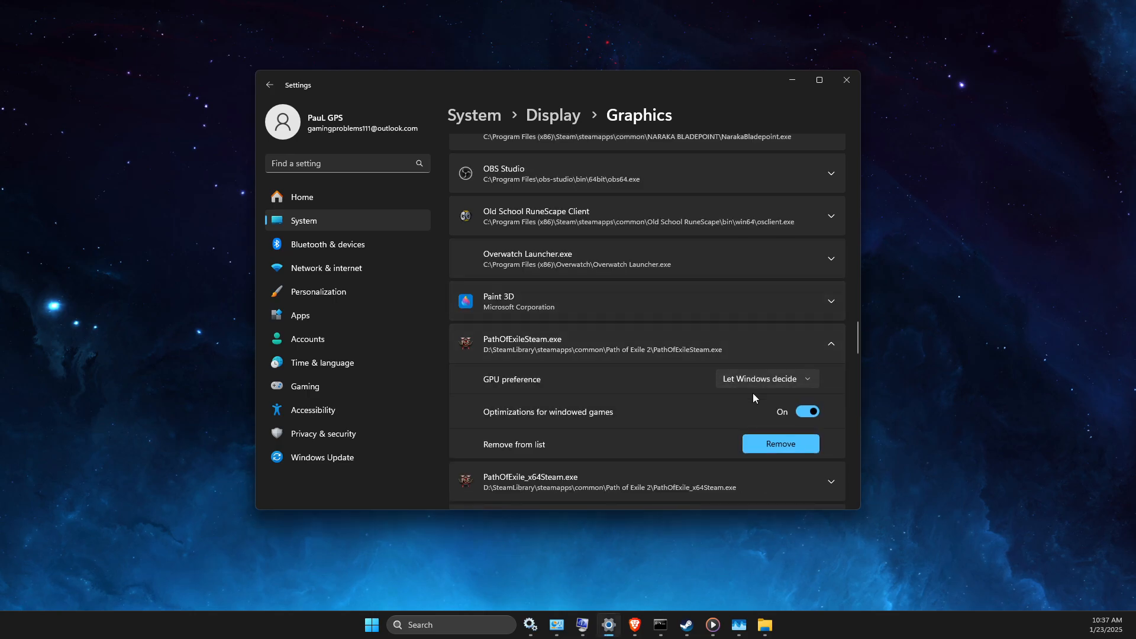
click(755, 383)
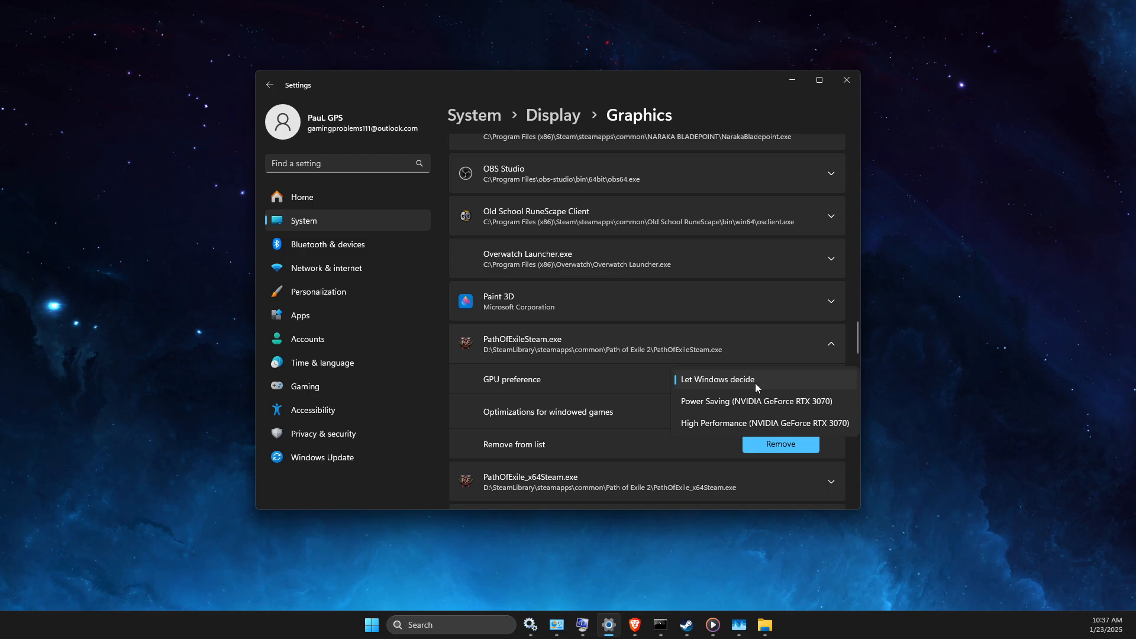
click(741, 422)
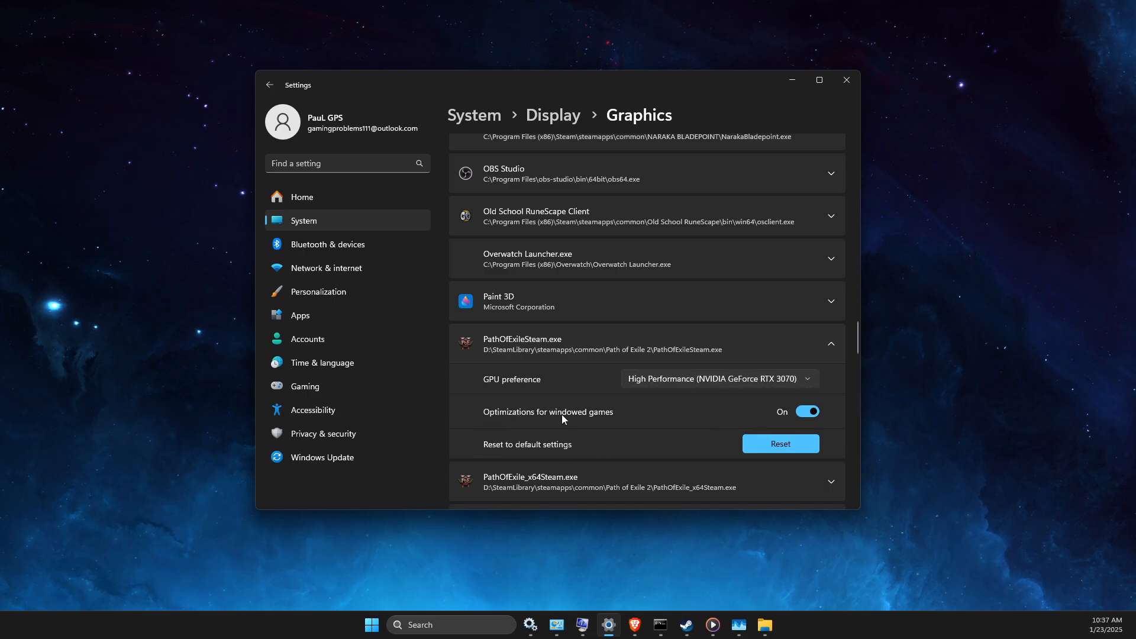
Set the GPU preference of PathOfExile_x64Steam.exe to High Performance (NVIDIA GeForce RTX 3070), and close the graphics settings.
scroll(695, 408, down, 3)
click(571, 382)
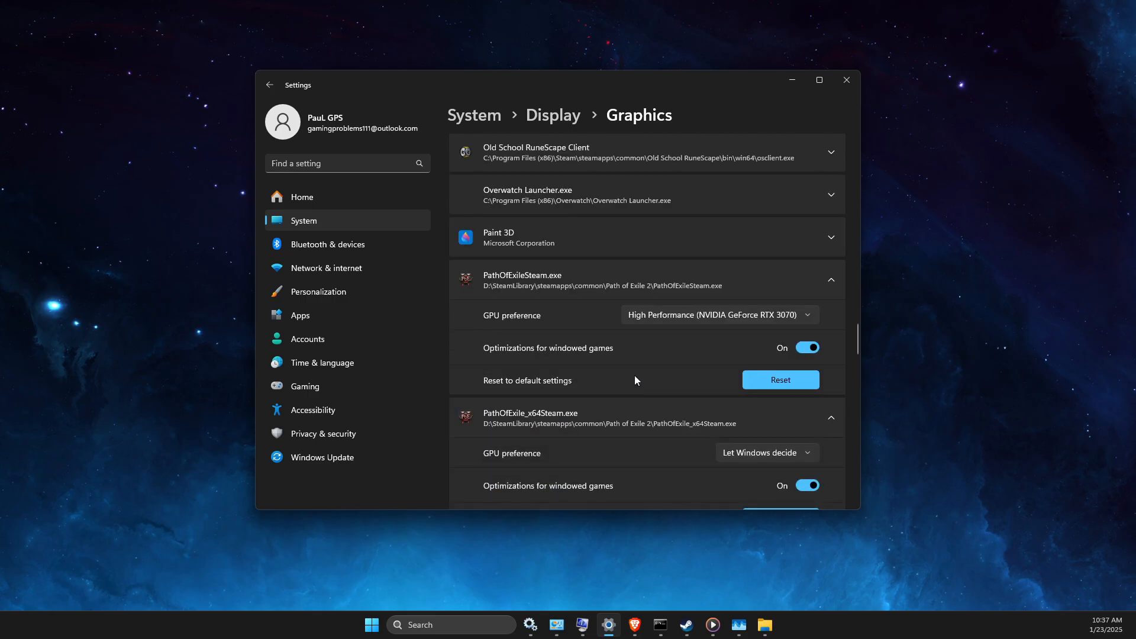
click(749, 390)
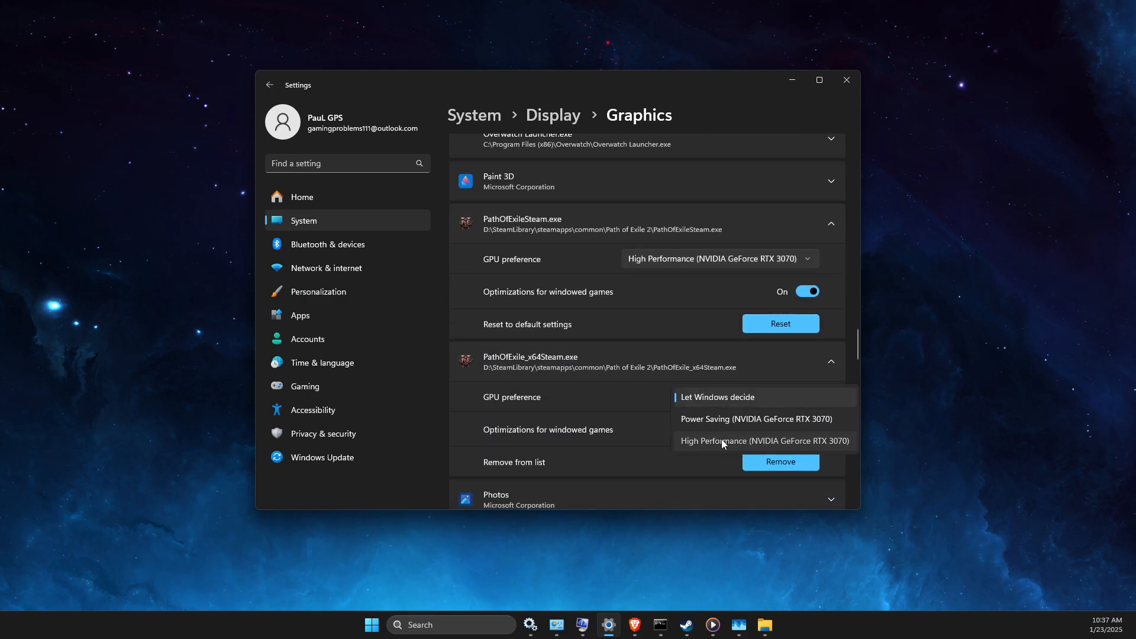
click(723, 439)
scroll(725, 431, down, 3)
scroll(725, 424, down, 5)
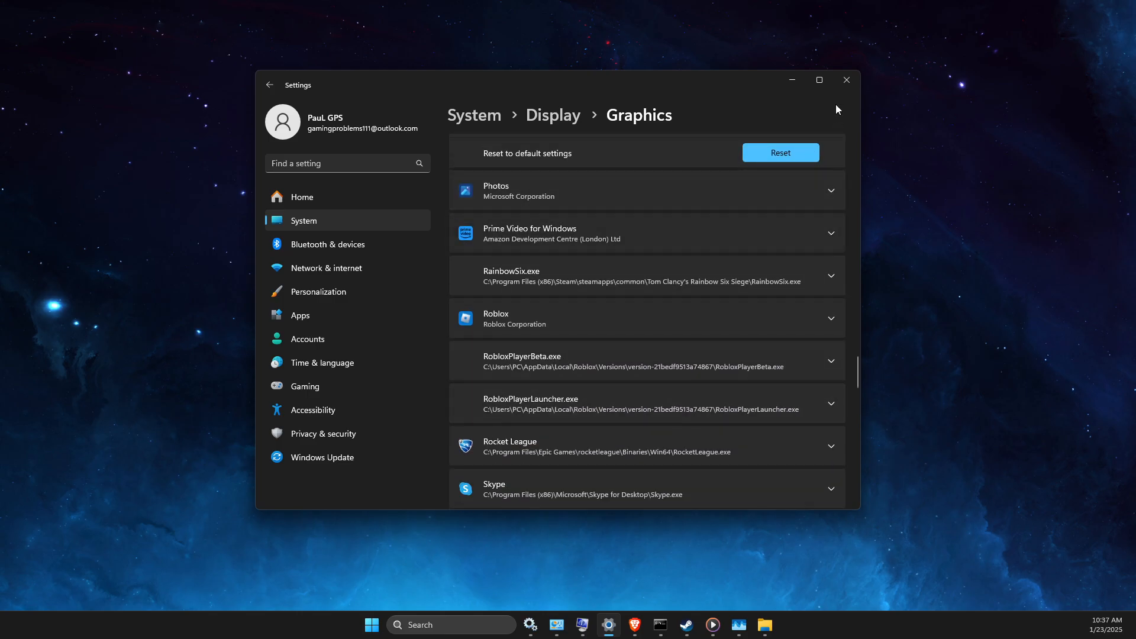
click(847, 80)
Search Windows for "edit power plan", select the Ultimate Performance plan in Power Options, and close the window.
click(467, 628)
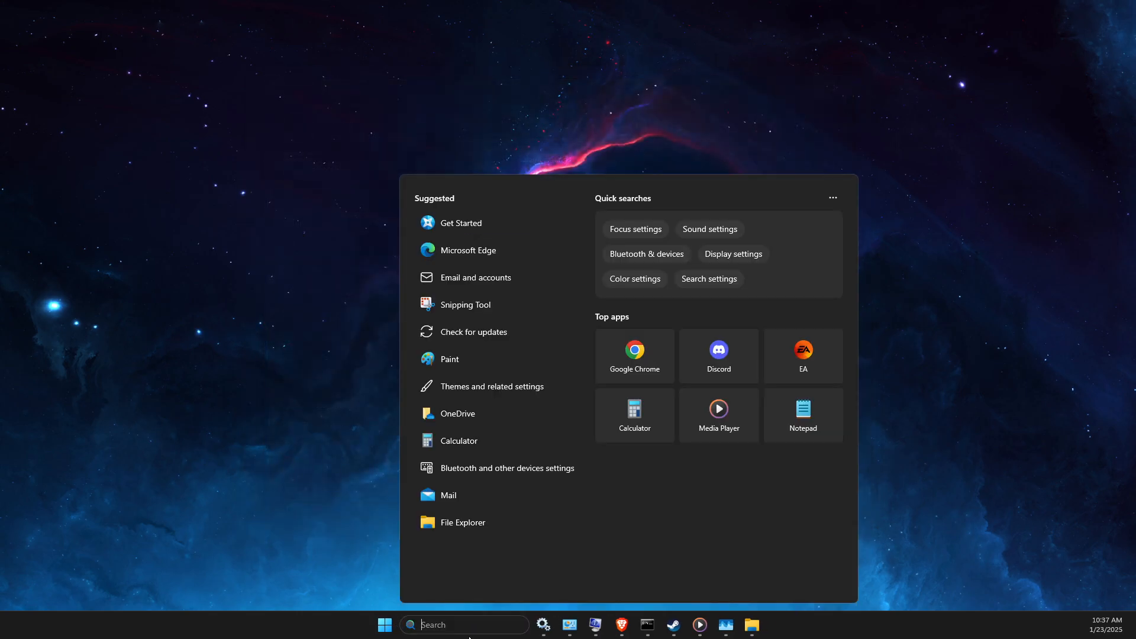
text(edit power plan)
key(Return)
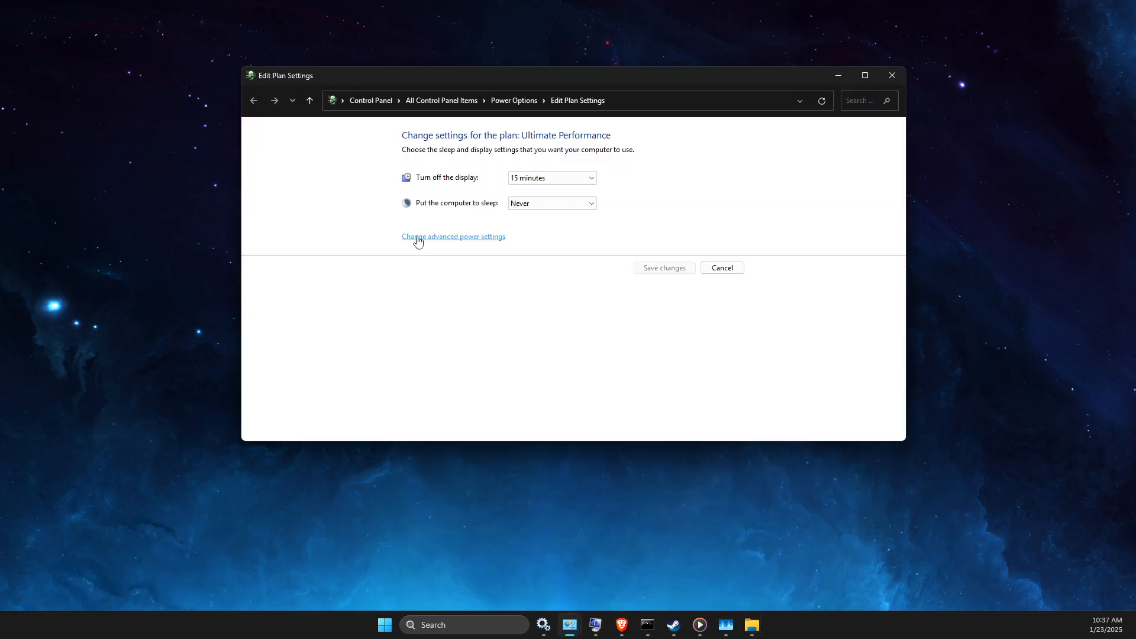
click(514, 101)
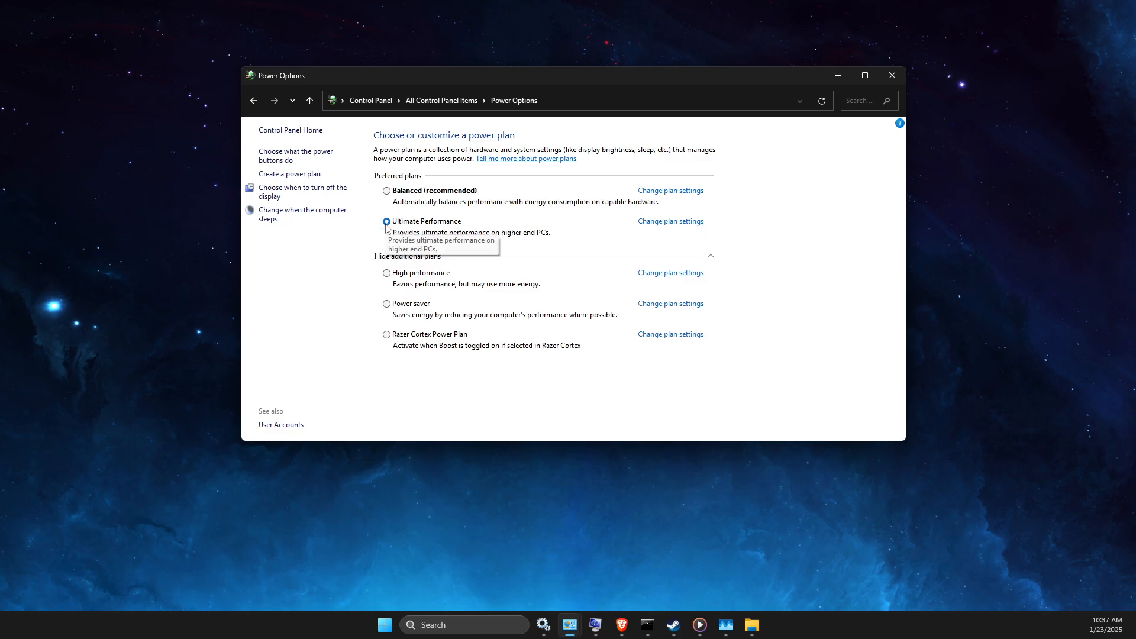
click(386, 273)
click(387, 222)
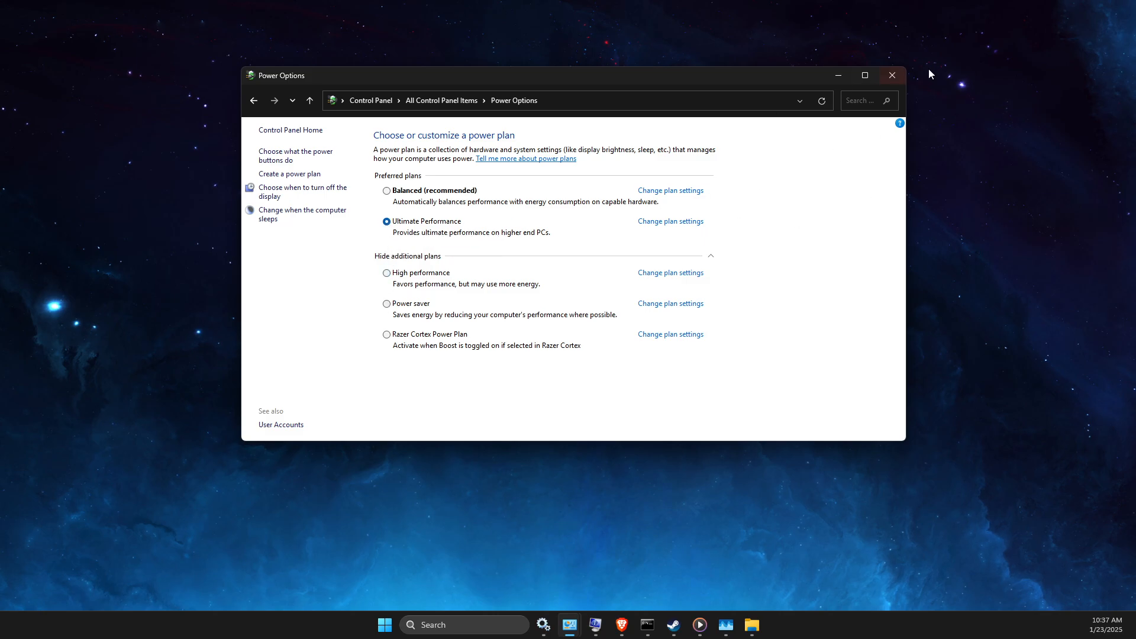
click(893, 75)
Search Windows for the advanced system settings and open the Virtual Memory dialog from the advanced performance options.
click(474, 628)
text(view advanced system setti)
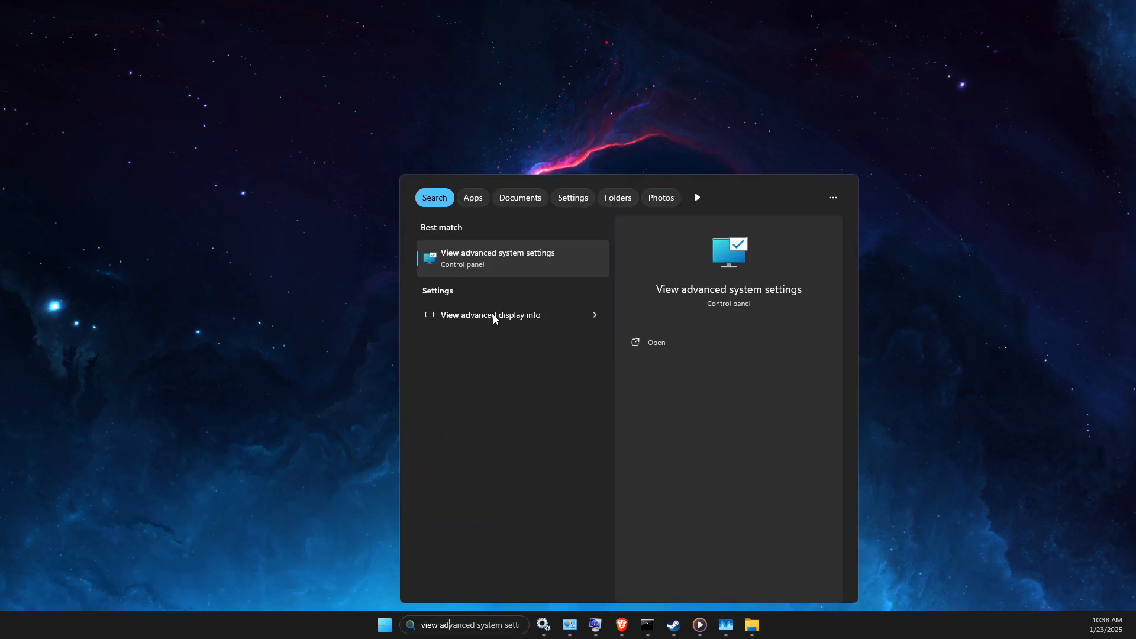
click(491, 266)
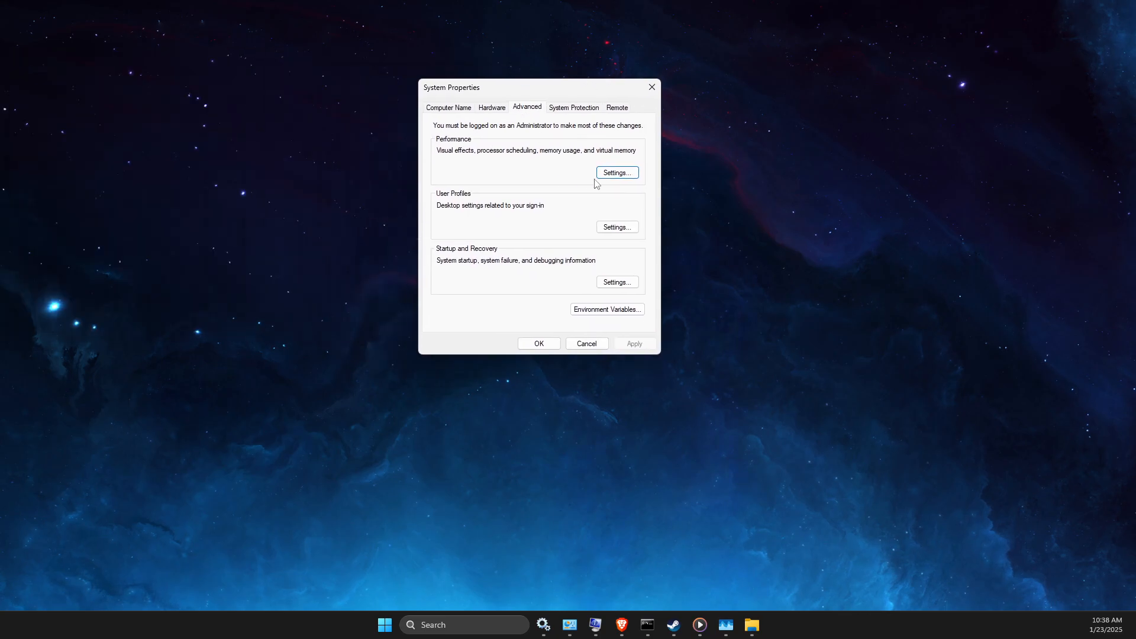
click(604, 175)
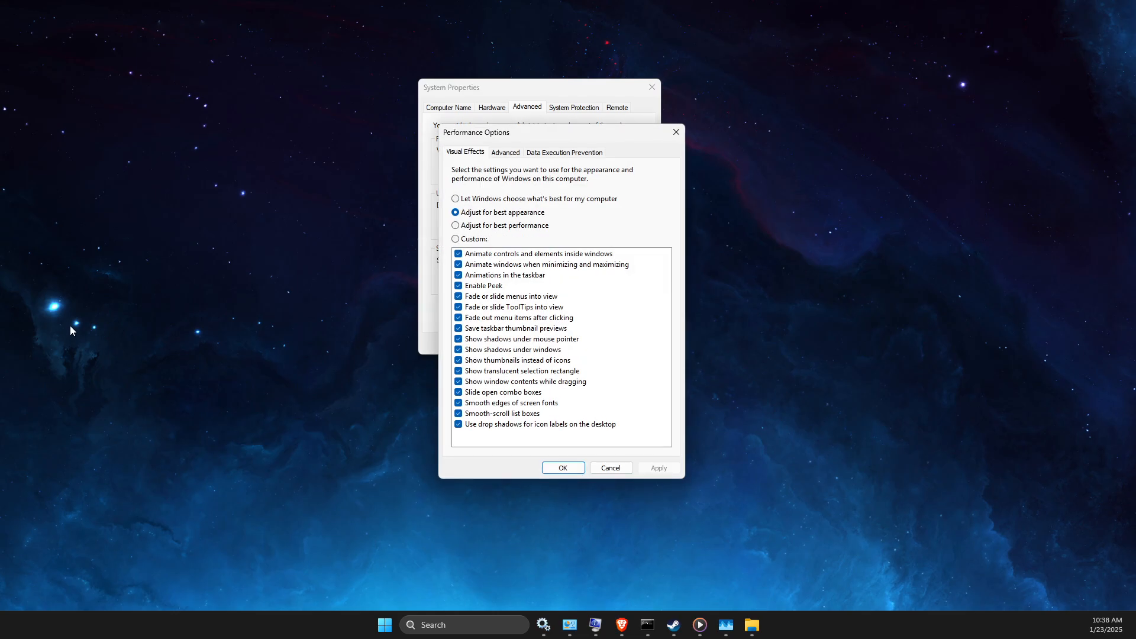
click(493, 152)
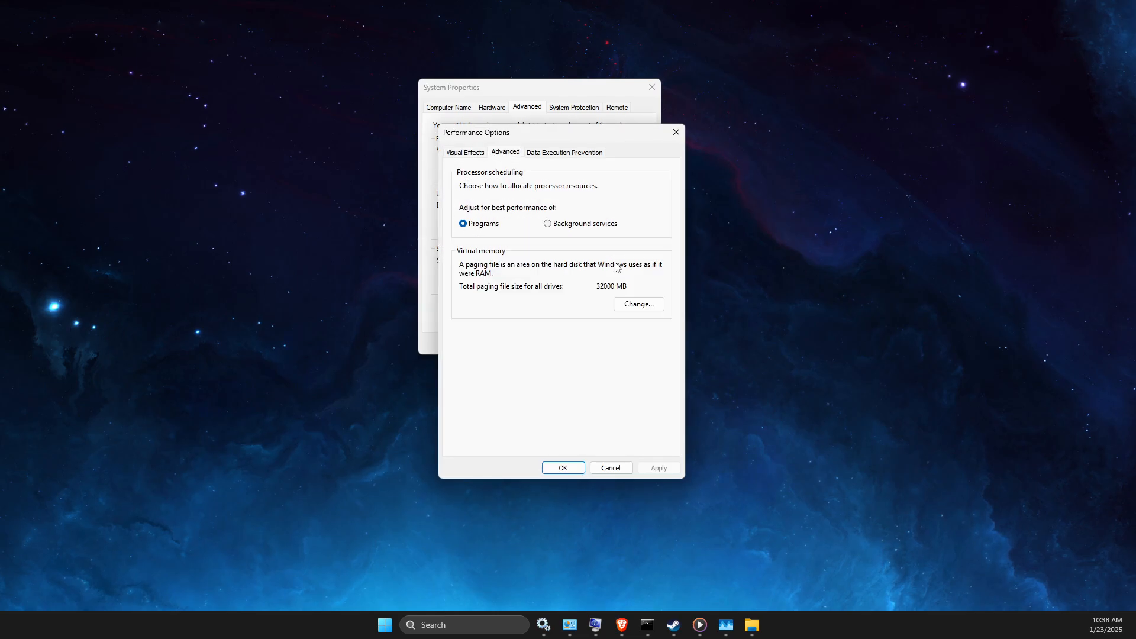
click(636, 305)
Leave automatic paging file management turned off, choose drive D:, and select its custom initial size value for editing.
click(467, 186)
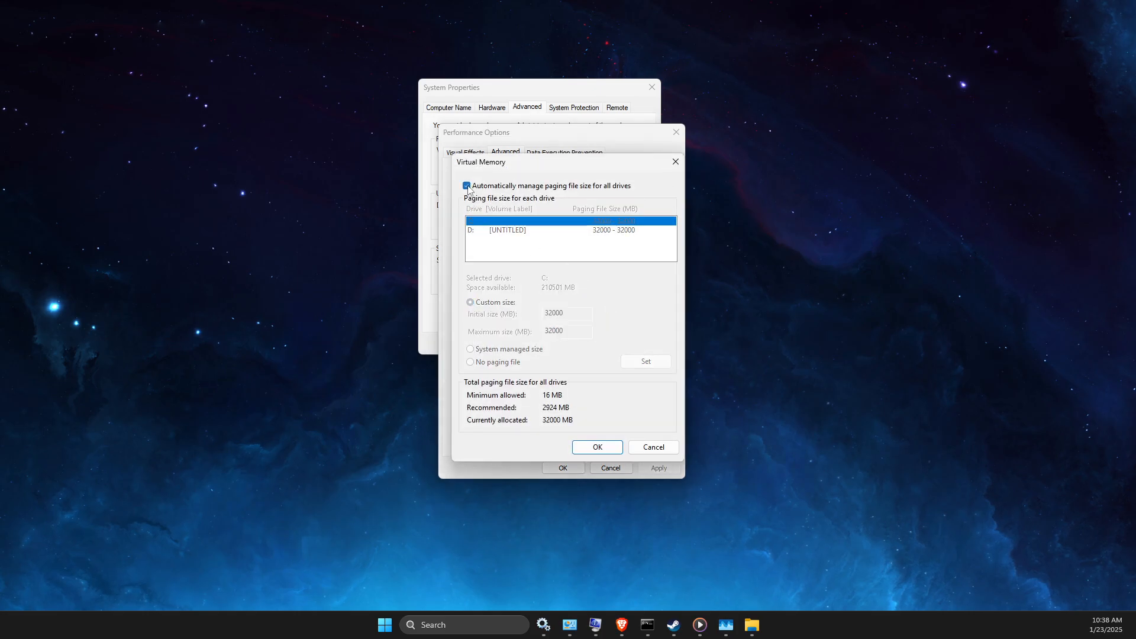
click(466, 186)
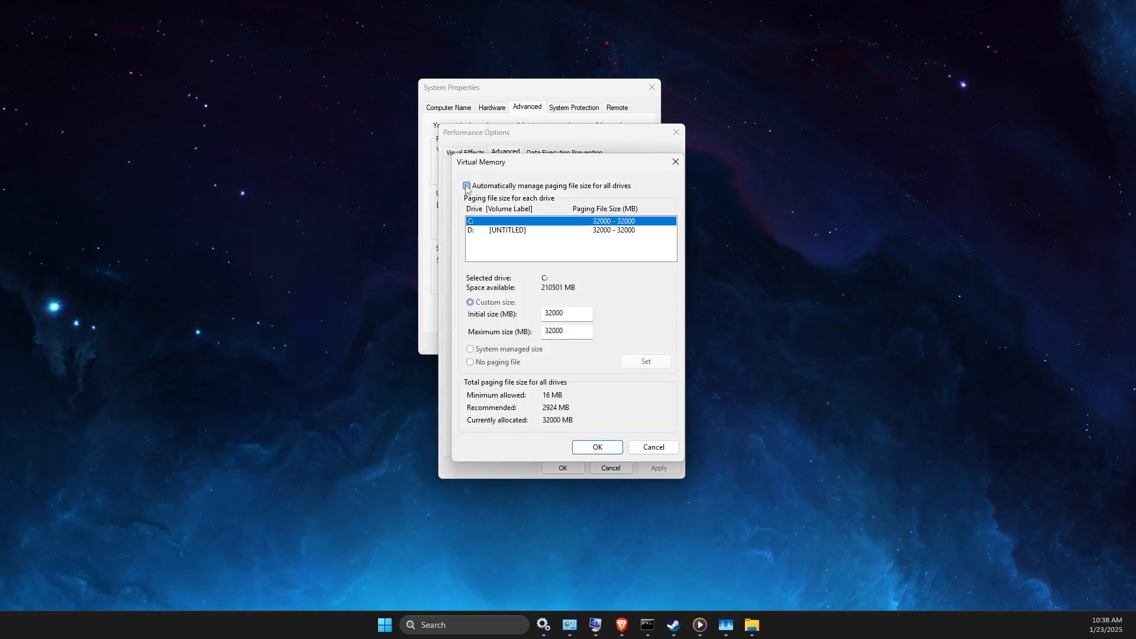
click(485, 231)
click(482, 221)
click(485, 231)
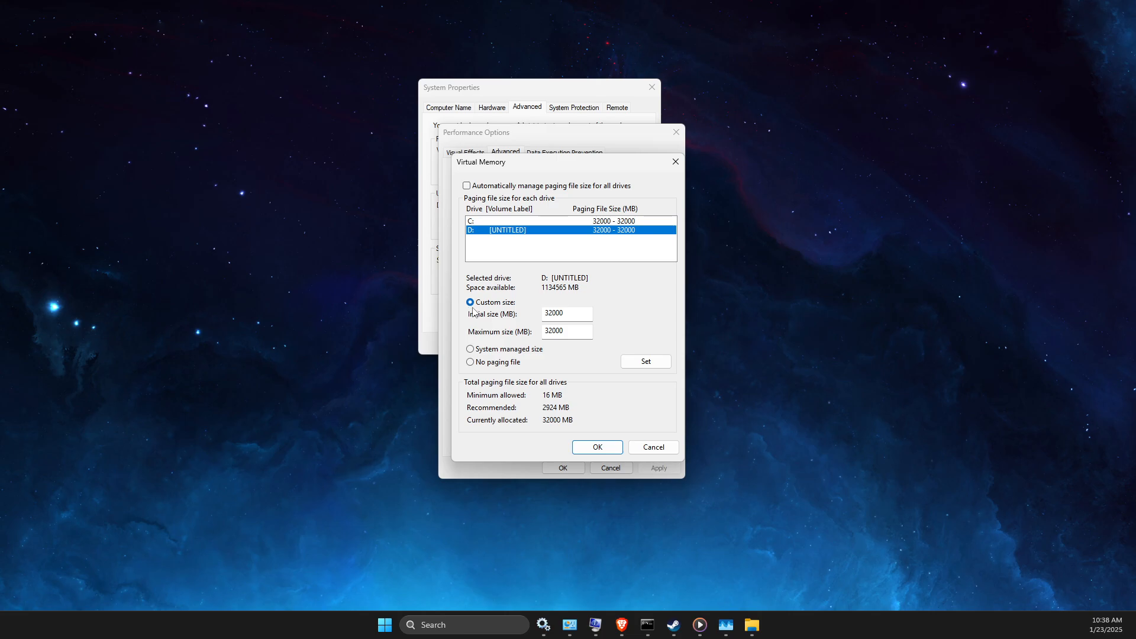
drag(580, 317, 544, 313)
Search Windows for "calculator" and open the Calculator app alongside the Virtual Memory dialog.
click(425, 621)
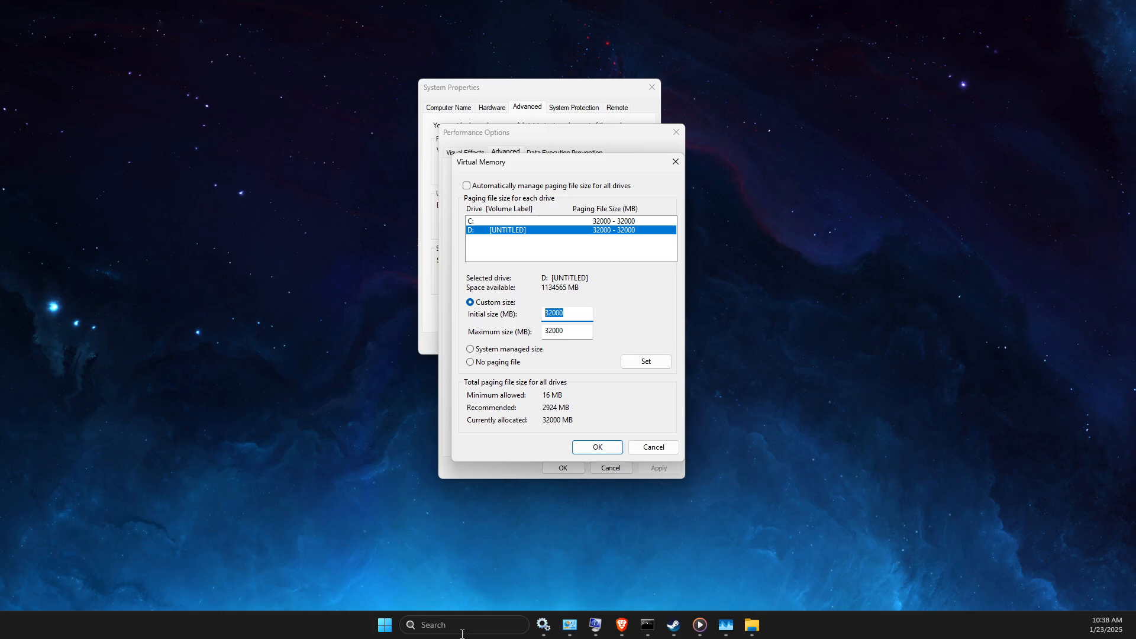
text(calculator)
key(Return)
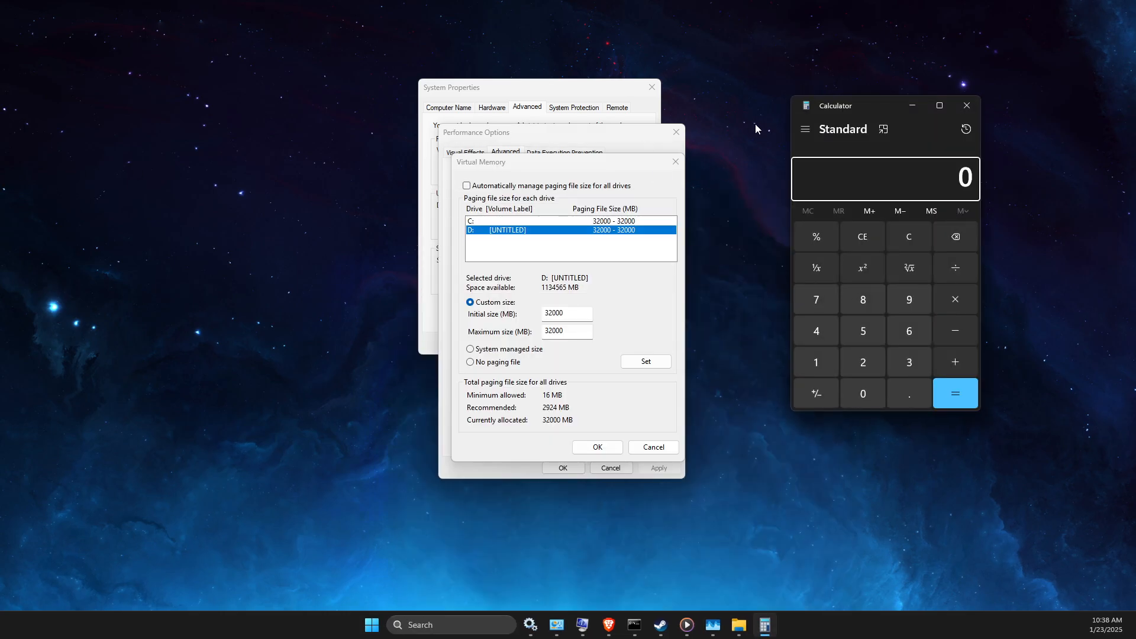
Search Windows for "System Information", check the installed physical memory, and minimize the System Information window.
drag(821, 105, 885, 98)
click(442, 626)
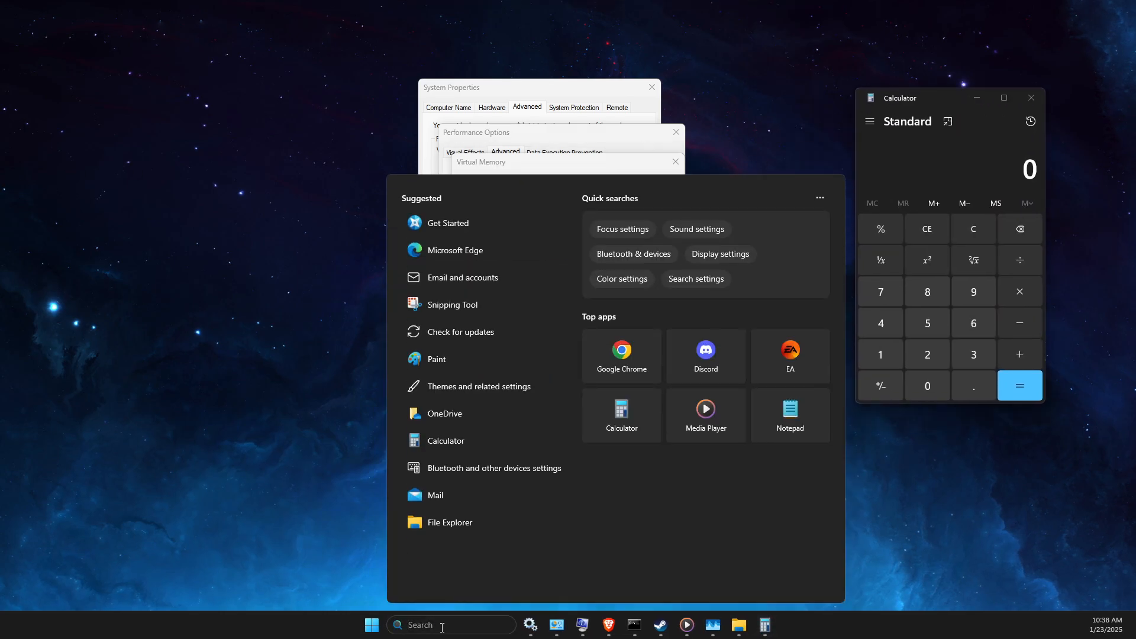
text(system Information)
click(467, 270)
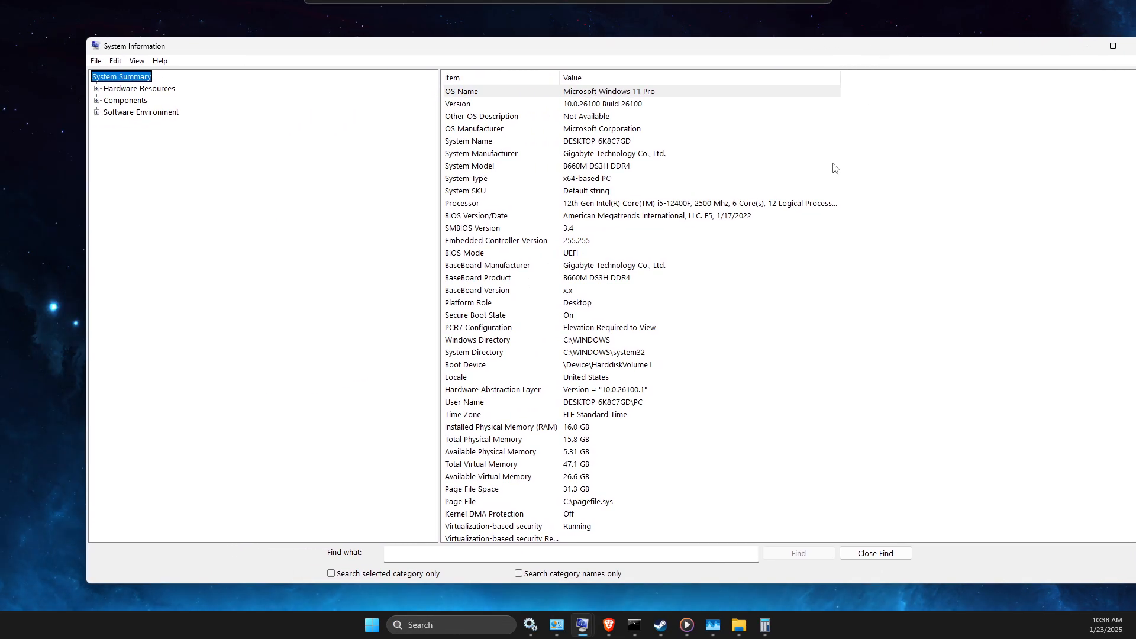
click(480, 428)
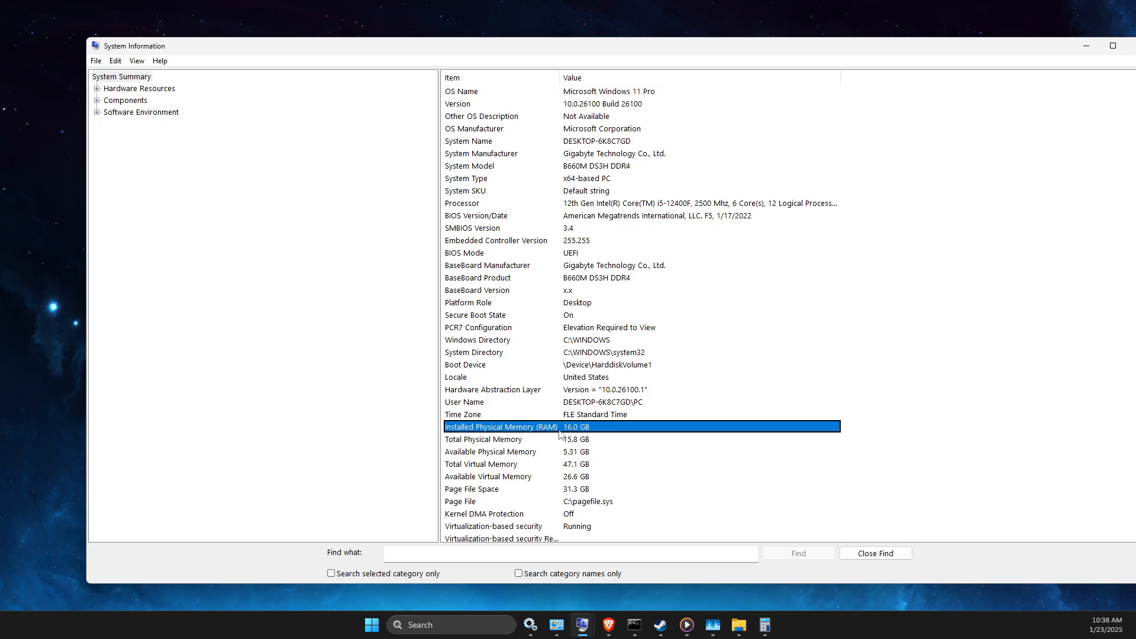
click(1086, 46)
Move the Calculator beside the Virtual Memory dialog and multiply the 16 GB of installed RAM by 2000.
drag(931, 95, 879, 88)
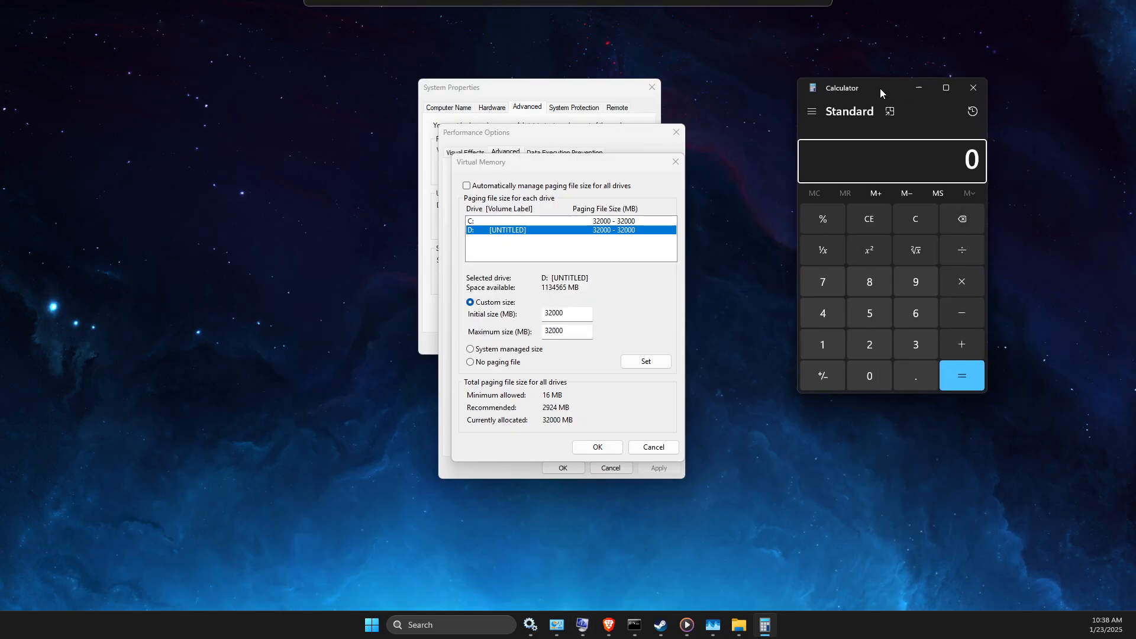
click(824, 349)
click(923, 316)
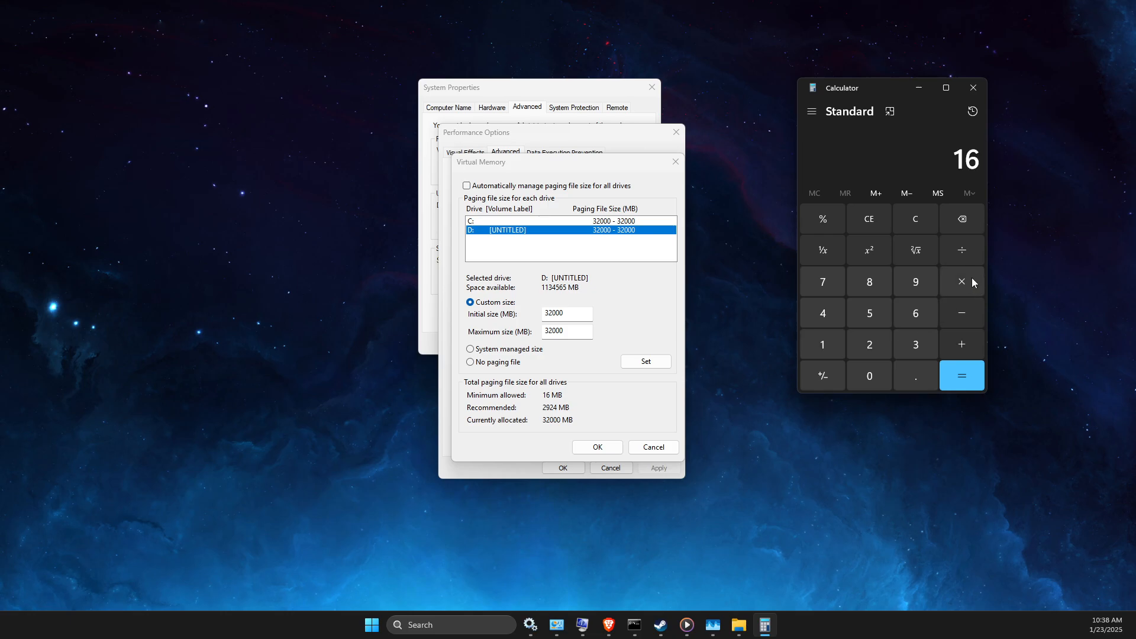
click(971, 281)
click(868, 347)
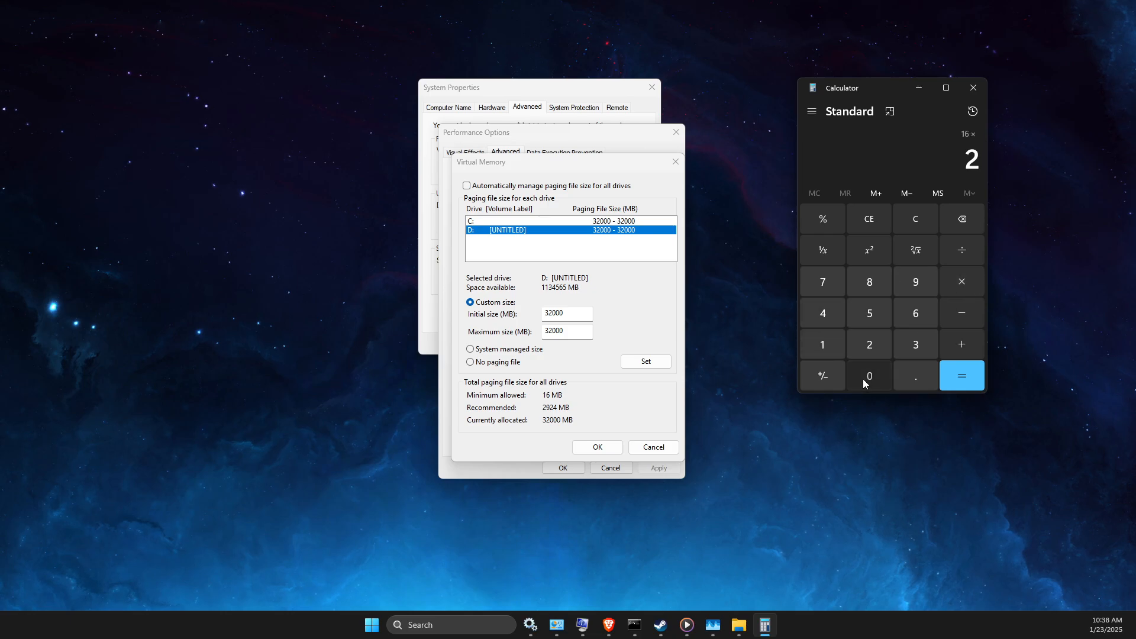
click(865, 379)
click(867, 379)
click(870, 379)
click(962, 376)
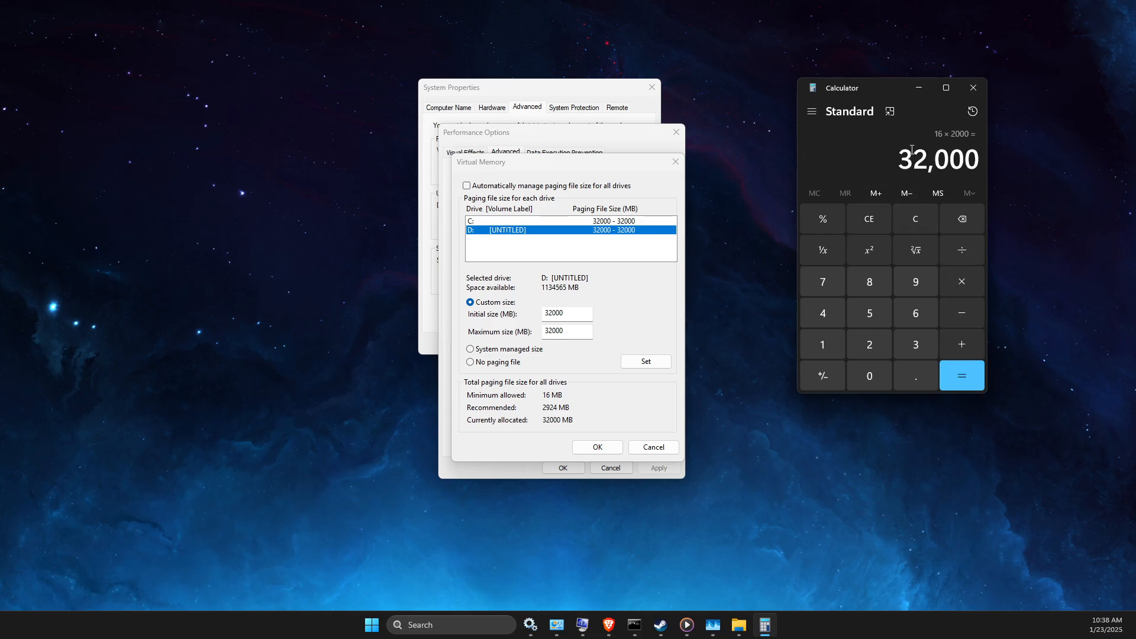
Keep 32000 MB as drive D's custom paging file size and confirm the Virtual Memory, Performance Options and System Properties dialogs.
click(573, 313)
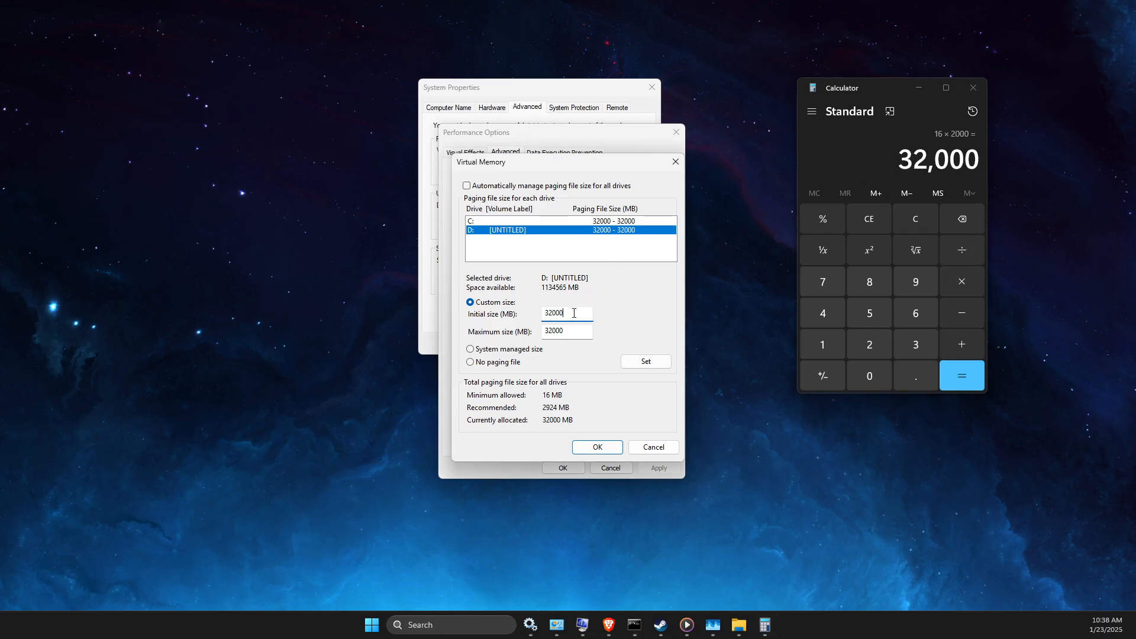
click(598, 449)
click(563, 468)
click(537, 343)
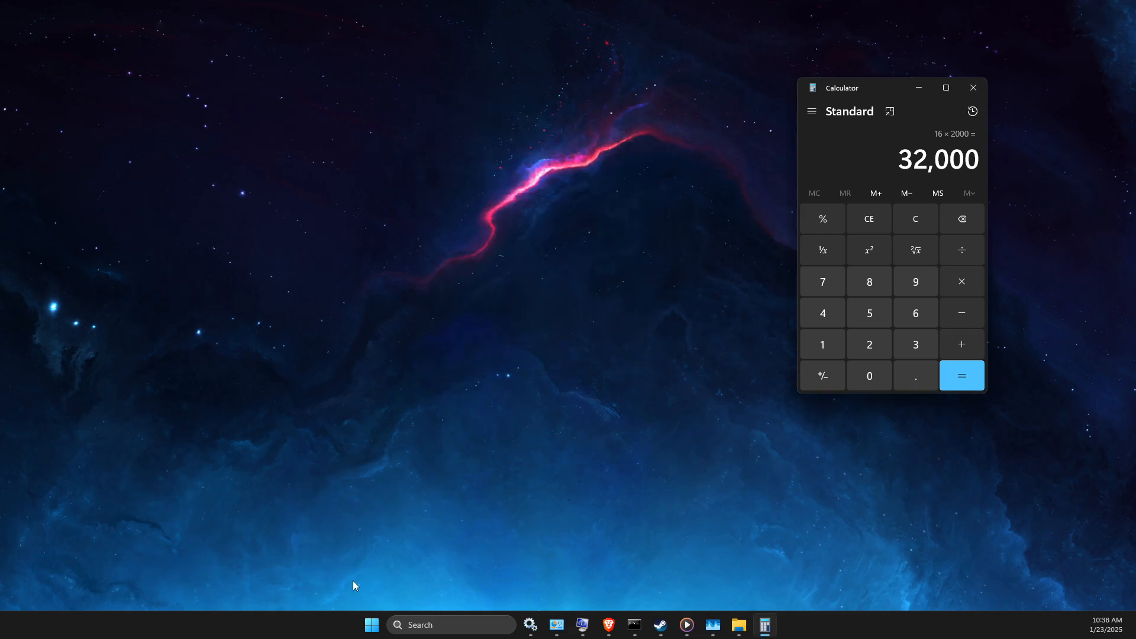
Search Windows for "storage settings", open the Storage page, and go to its temporary files list.
click(444, 625)
text(storage settings)
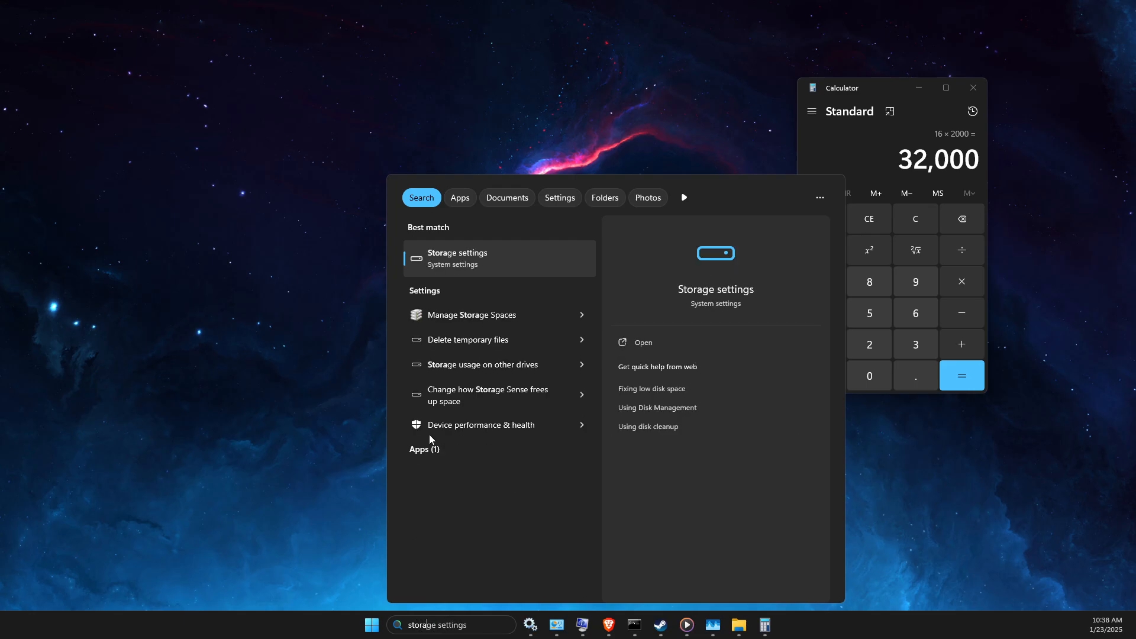
click(524, 254)
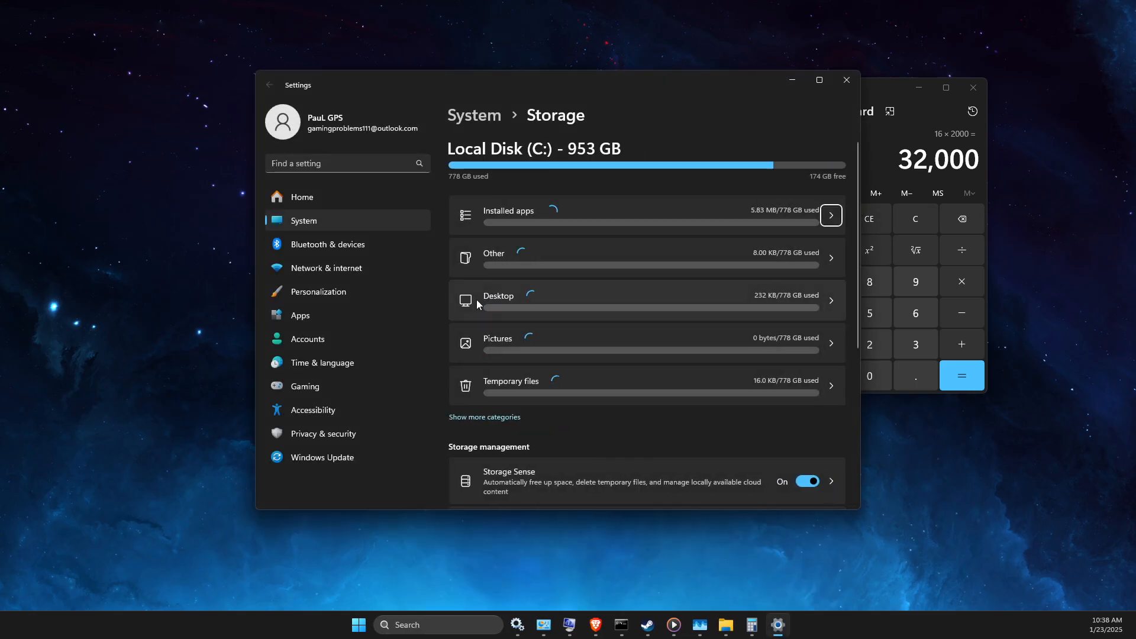
click(526, 378)
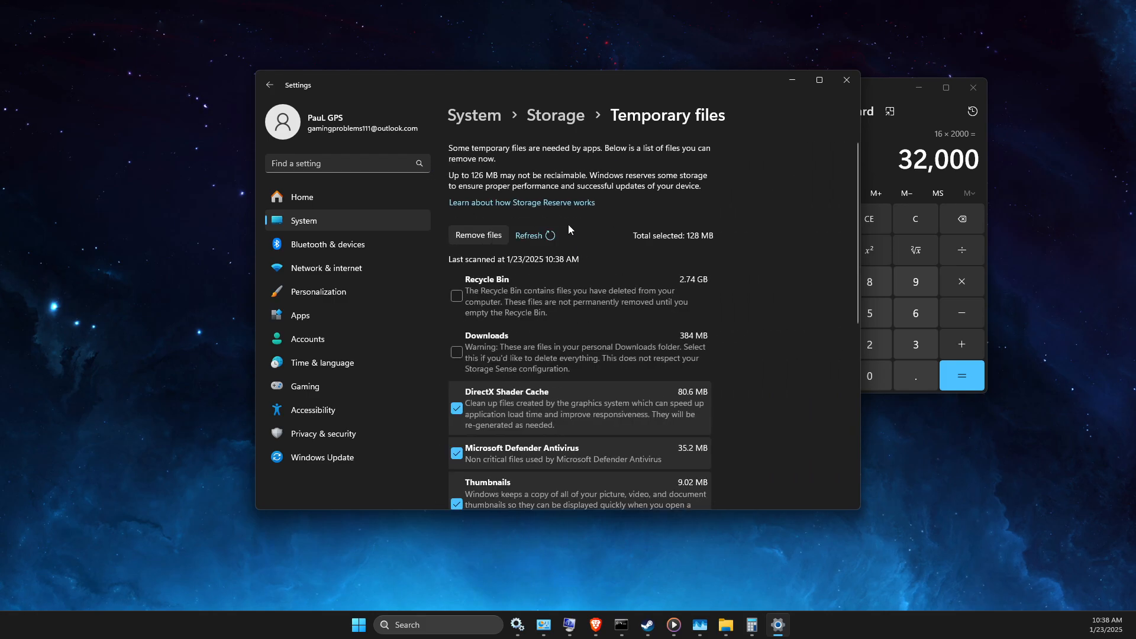
Add the Recycle Bin to the selected temporary files, leave Downloads unselected, remove the selected files, and minimize Settings.
click(456, 296)
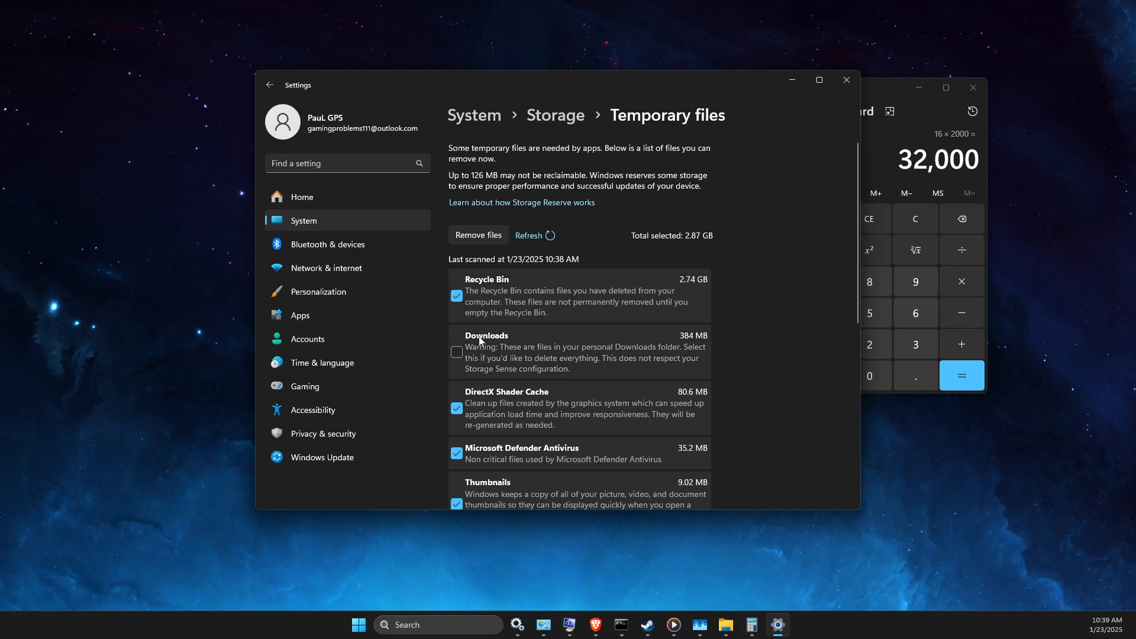
scroll(550, 360, down, 5)
scroll(552, 362, up, 2)
scroll(551, 362, down, 1)
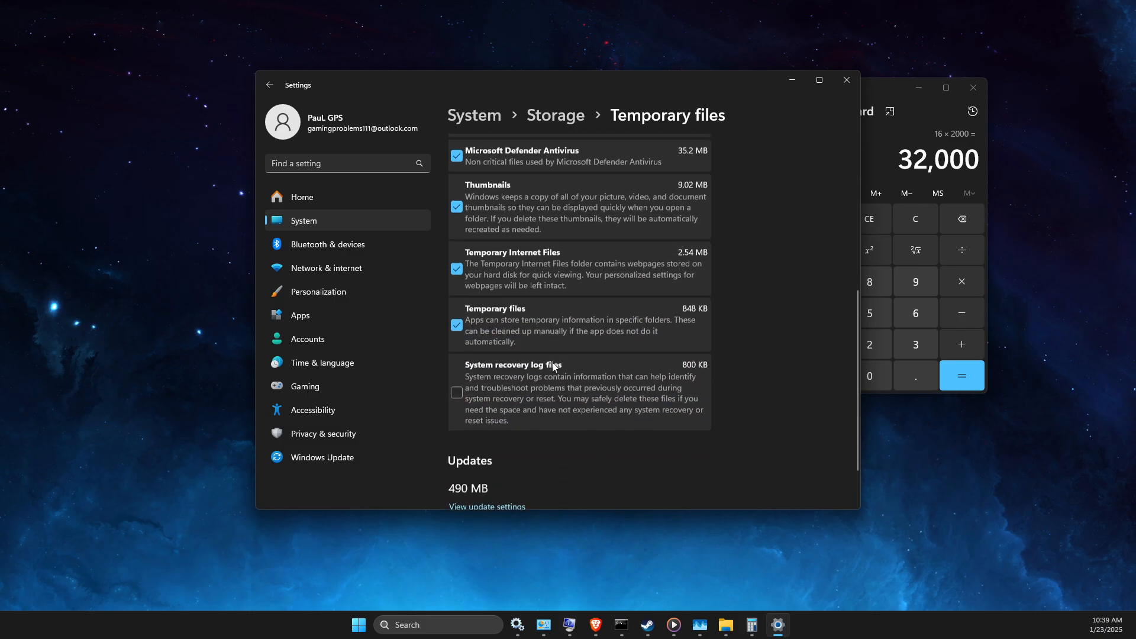
scroll(552, 362, up, 5)
click(492, 238)
click(615, 326)
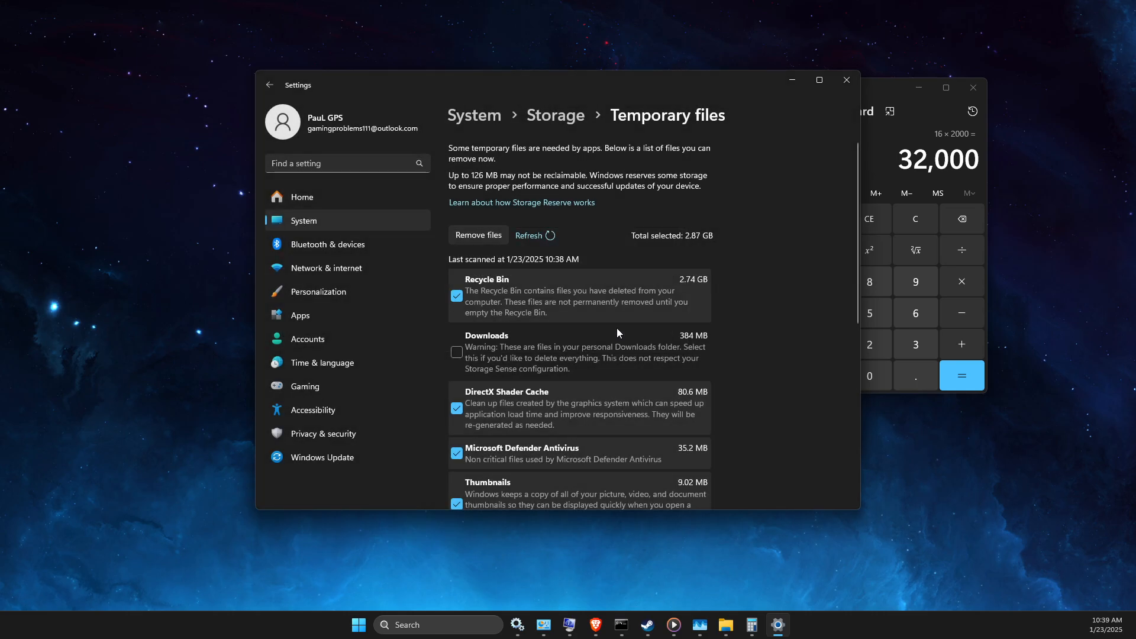
click(486, 232)
click(497, 324)
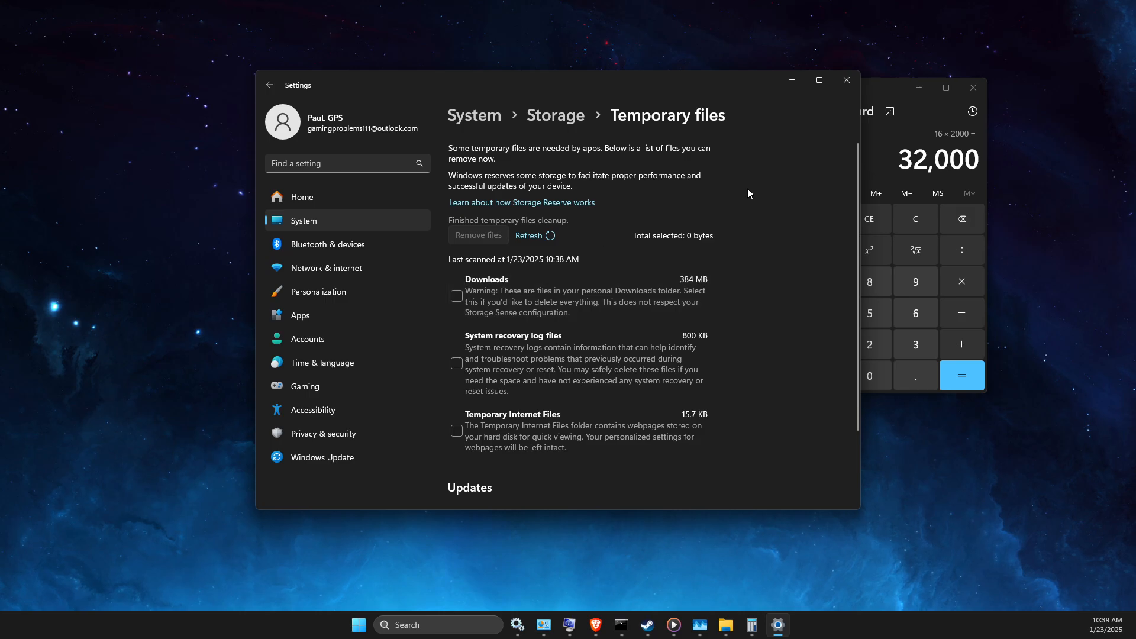
click(793, 82)
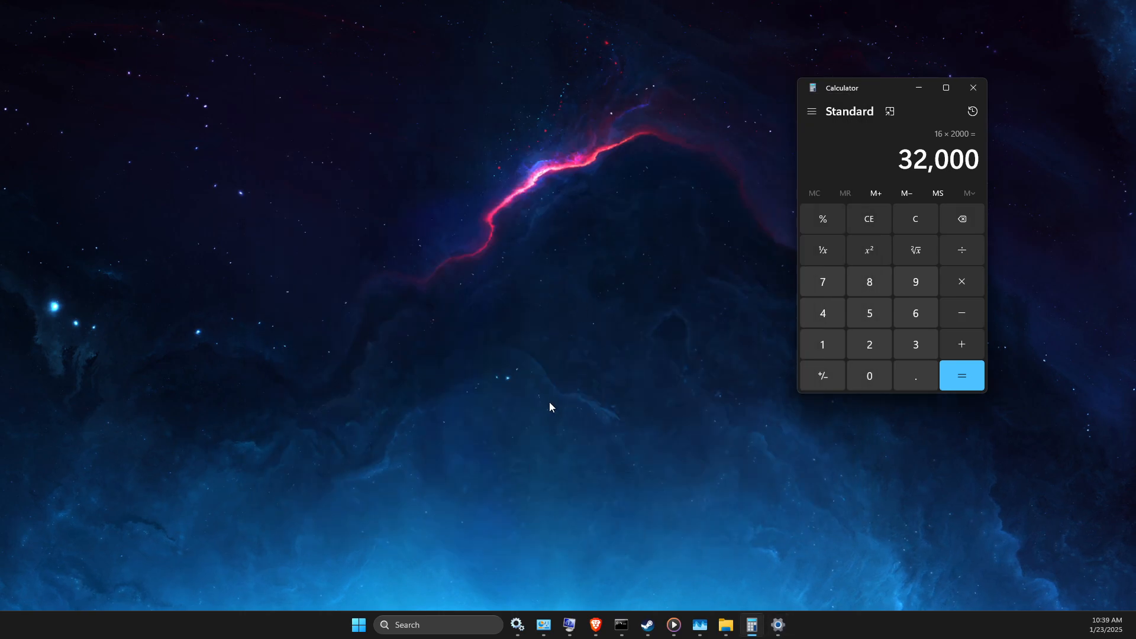
Switch to the Brave browser, run the internet speed test on fast.com, and minimize the browser.
click(596, 624)
click(718, 347)
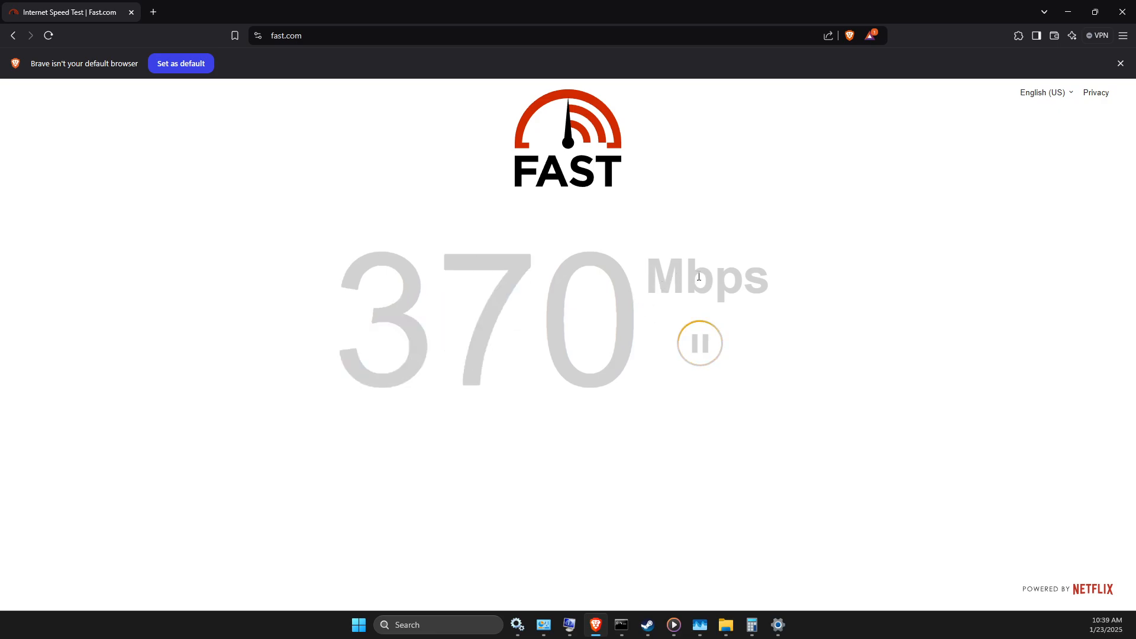
key(super+Down)
key(super+Down)
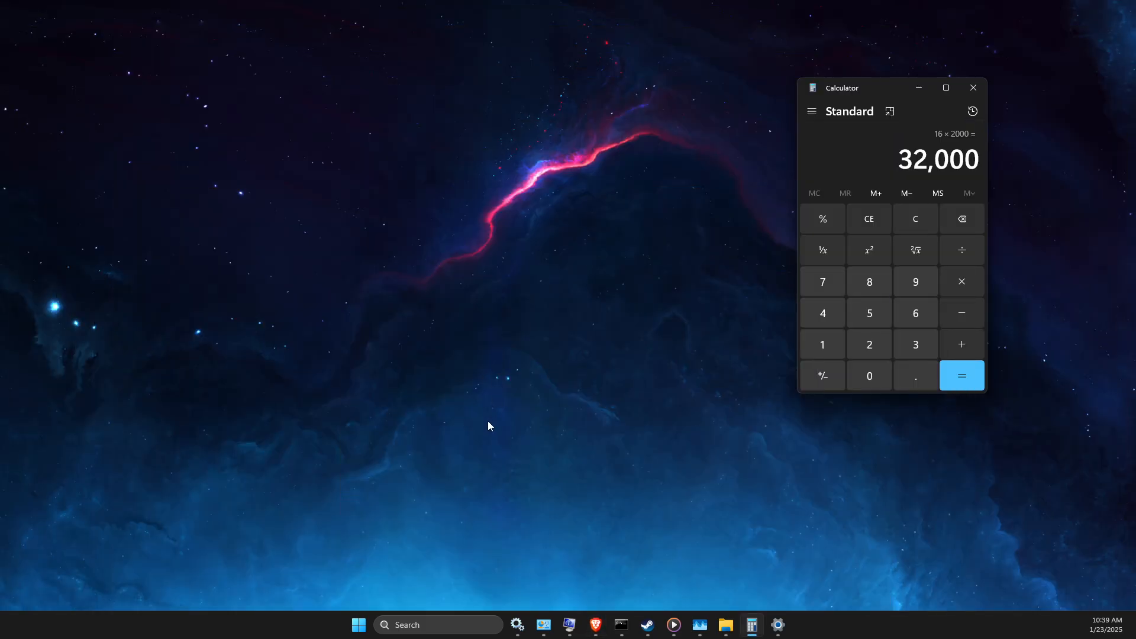
Search Windows for "command Prompt", run it as administrator, move its window to the middle of the desktop, and close the Calculator.
click(427, 628)
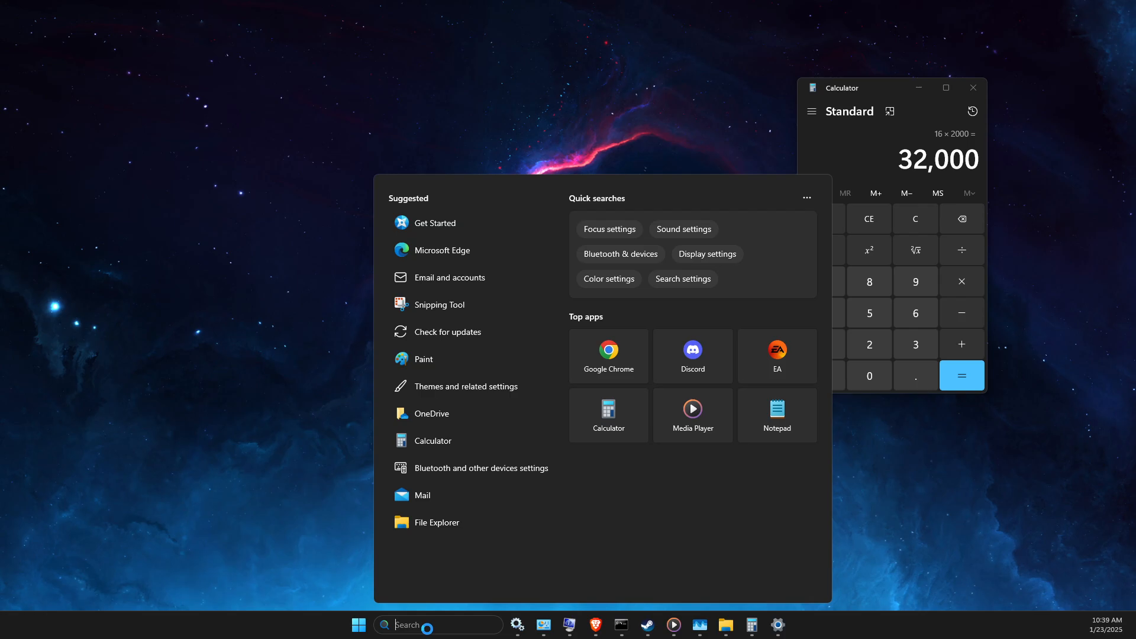
text(command Prompt)
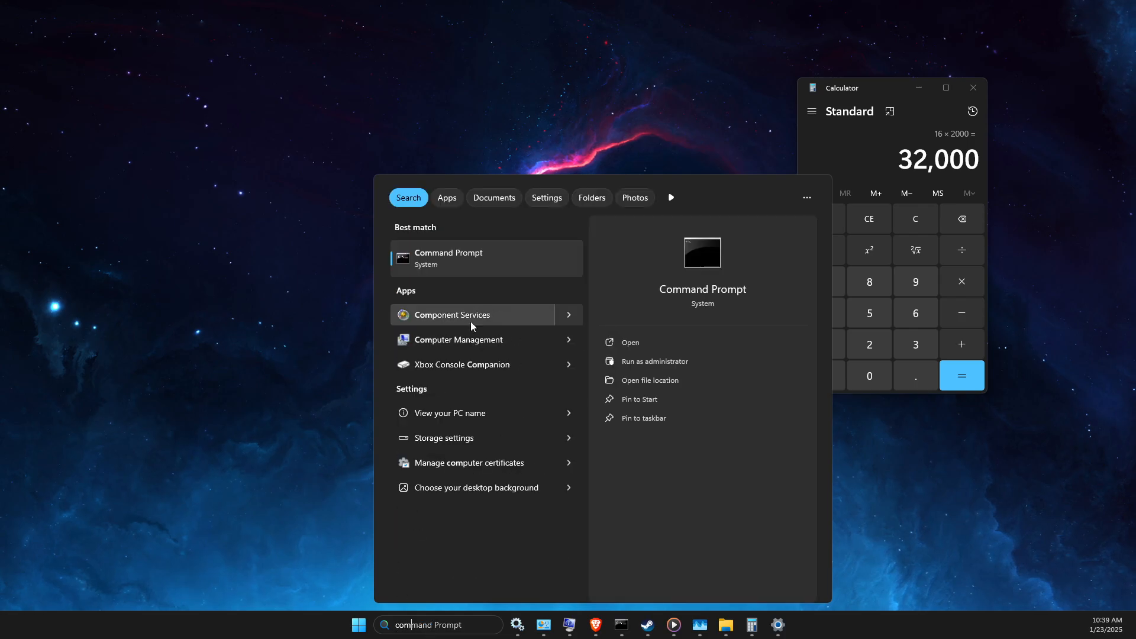
right_click(448, 263)
click(506, 280)
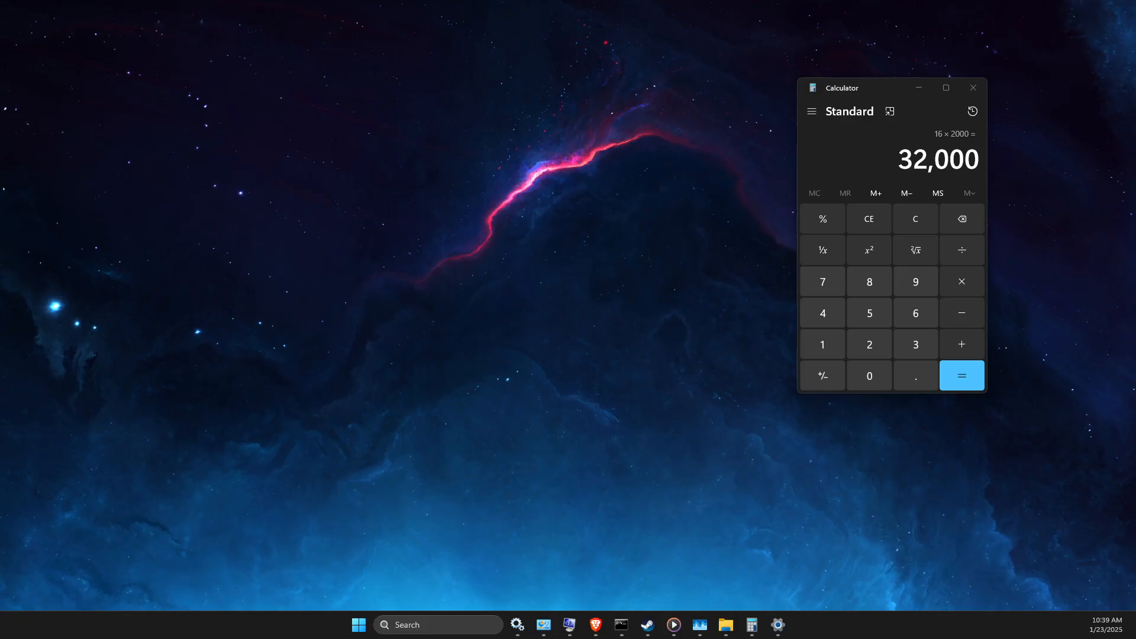
drag(385, 163, 748, 158)
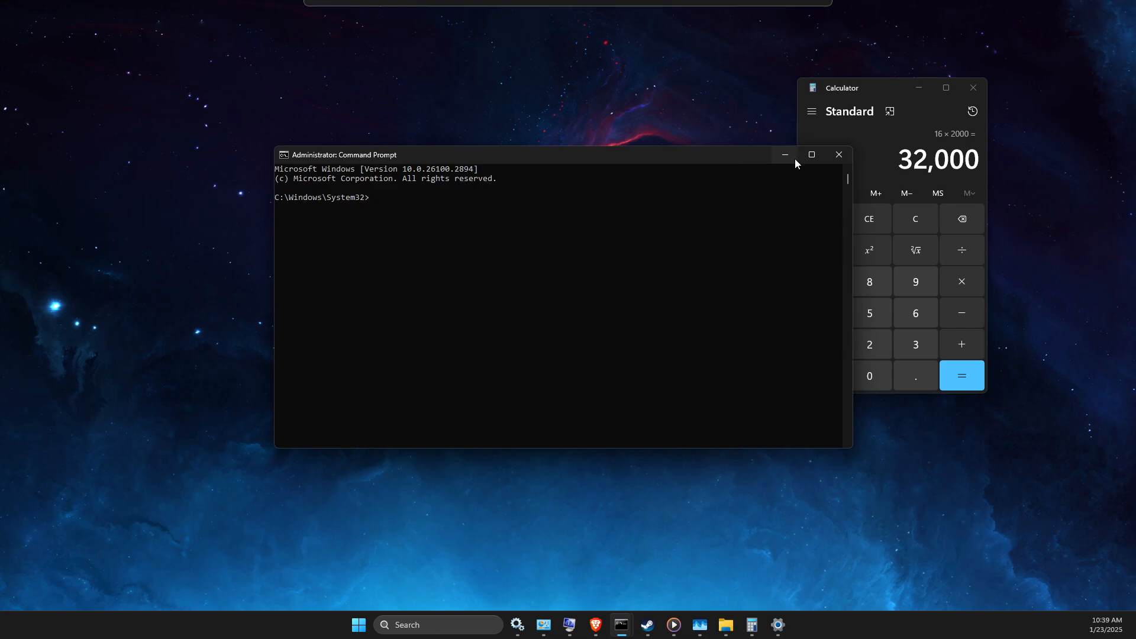
click(973, 87)
Flush the DNS resolver cache with the command ipconfig /flushdns.
click(465, 195)
text(i)
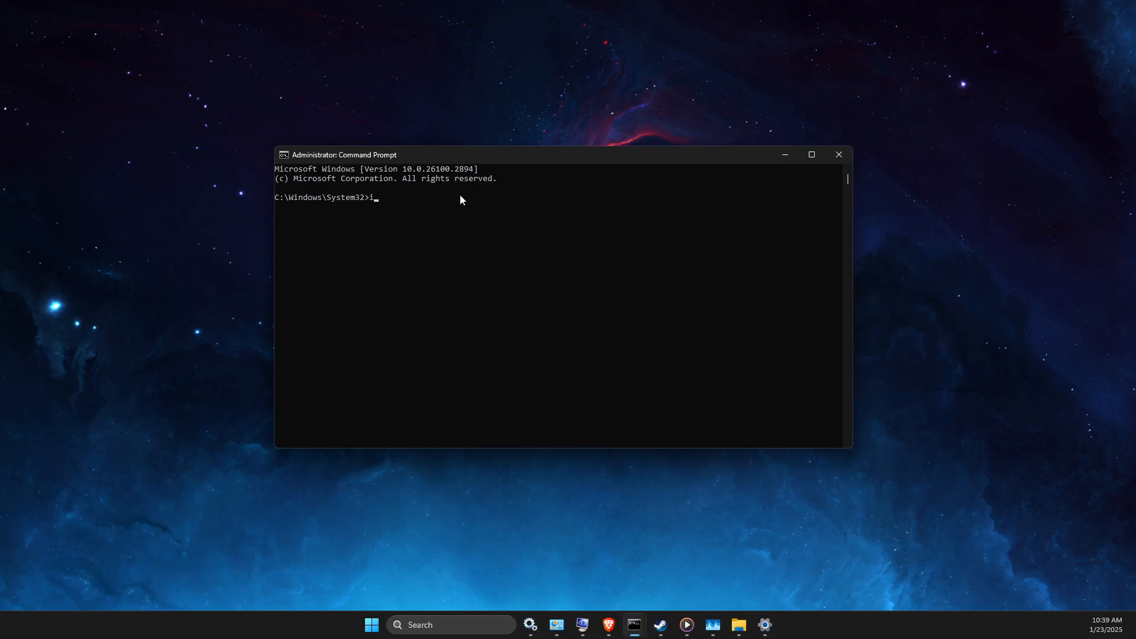
text(pconfig /flushdns)
key(Return)
Reset the Winsock catalog with the command netsh winsock reset and close the Command Prompt window.
text(netshwi)
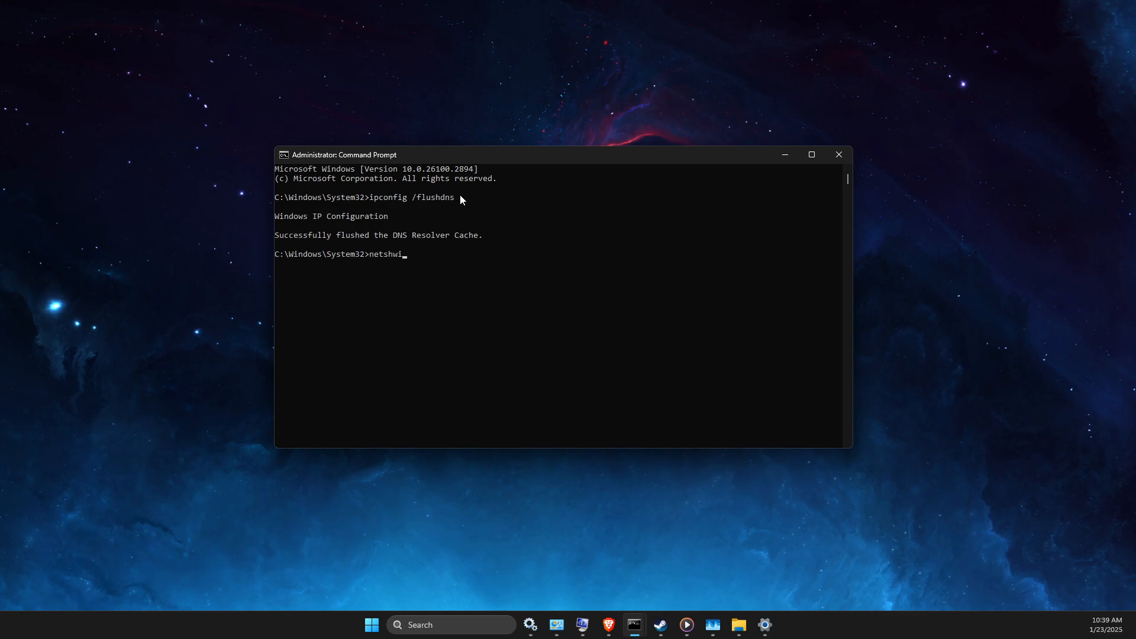
key(BackSpace)
key(BackSpace)
text(winsock reset)
key(Return)
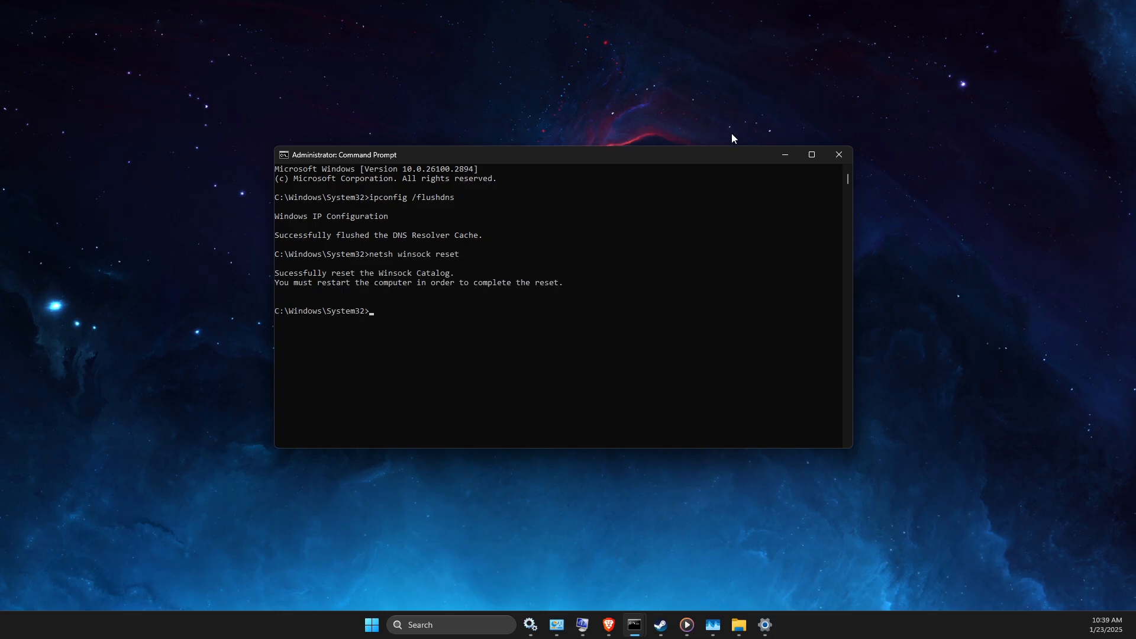
click(839, 155)
Search Windows for "settings" and open the Network reset page from the advanced network settings, without running the reset.
click(461, 625)
text(settings)
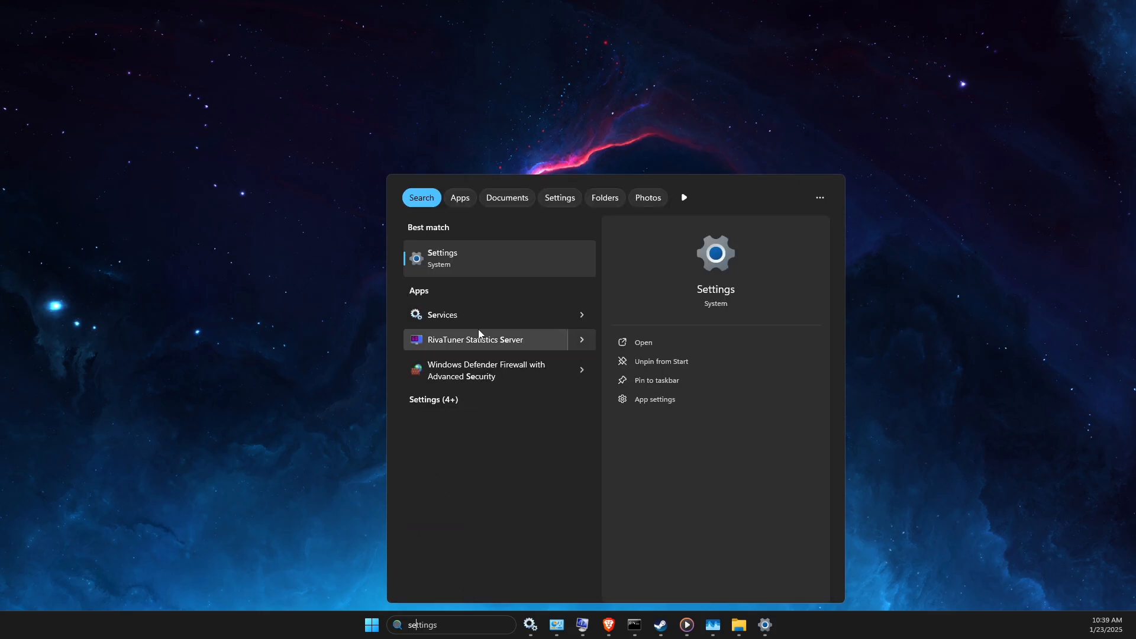
click(440, 264)
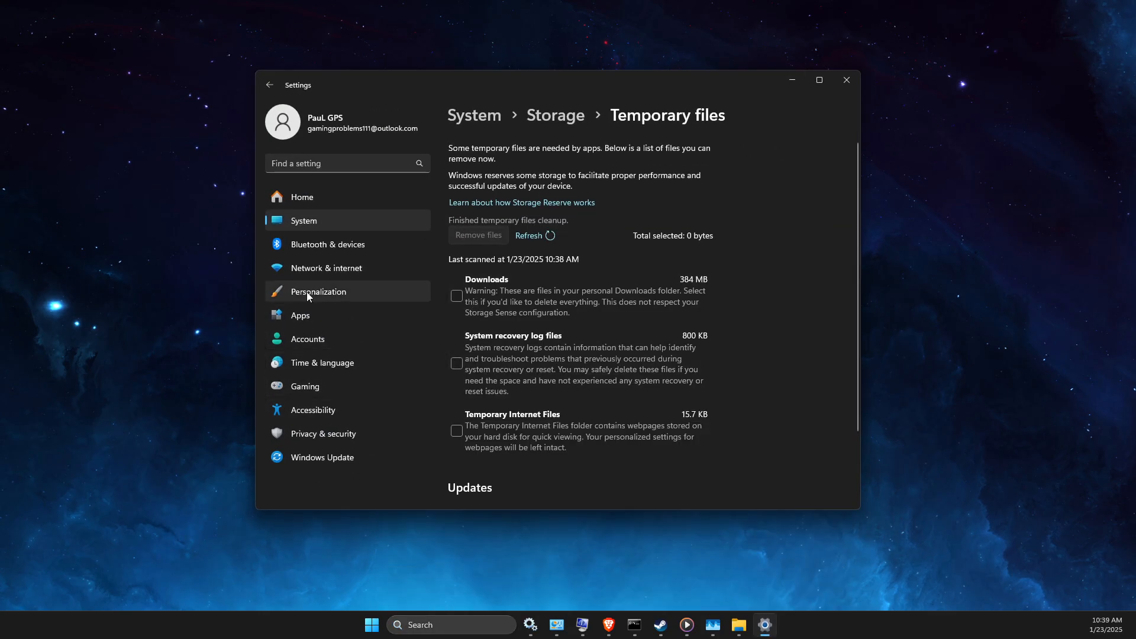
click(312, 269)
scroll(561, 370, down, 1)
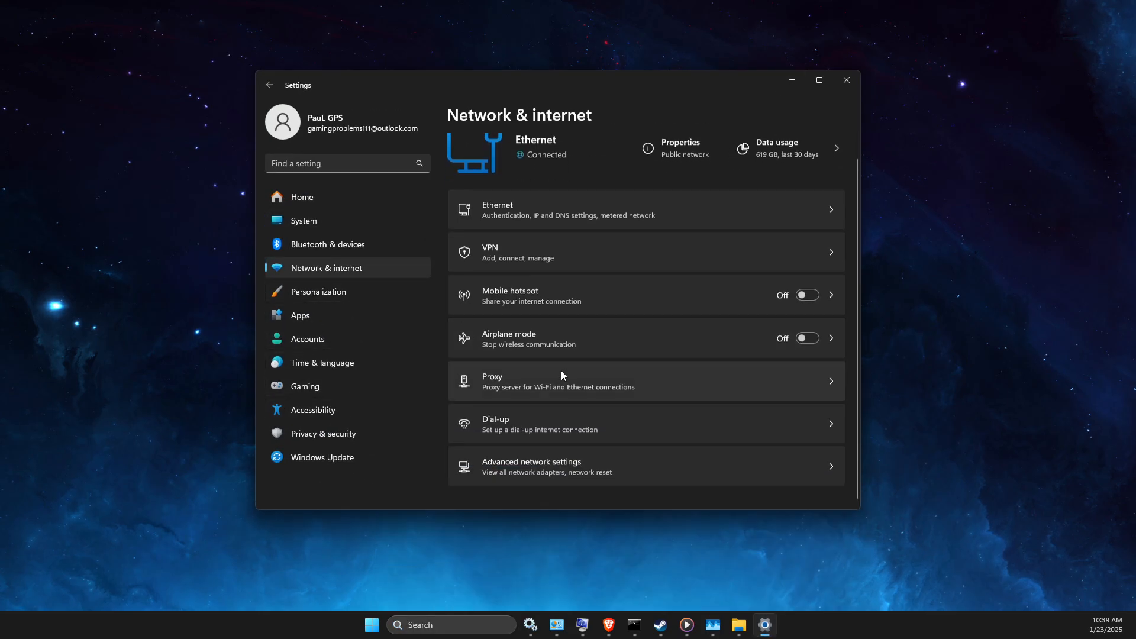
click(530, 466)
click(568, 456)
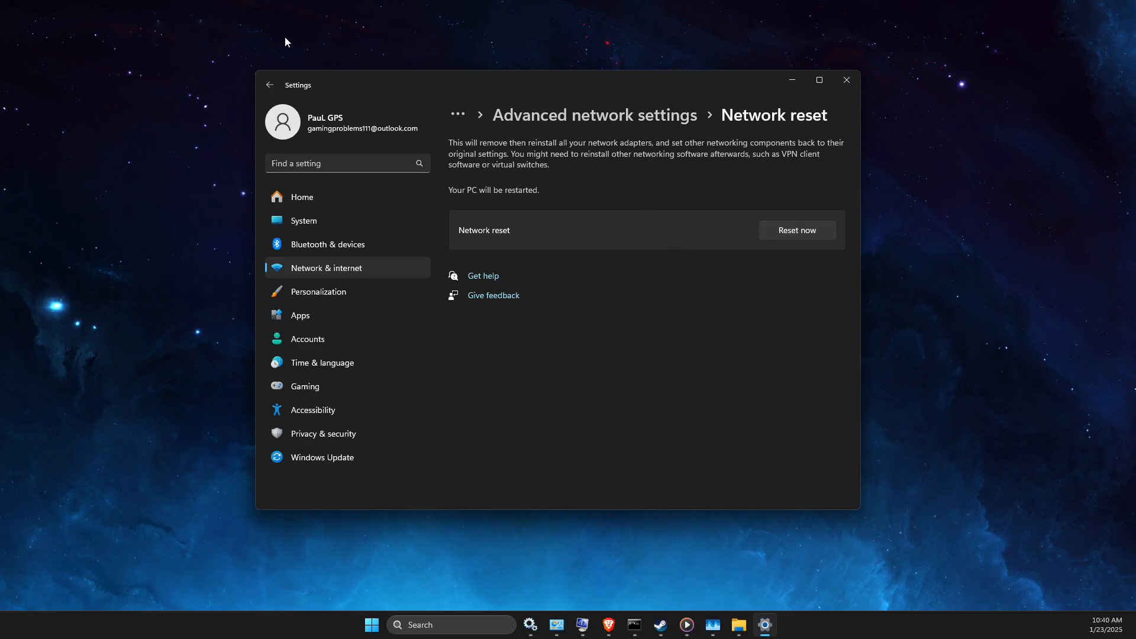
Open the Ethernet adapter's properties from the advanced network settings.
click(309, 270)
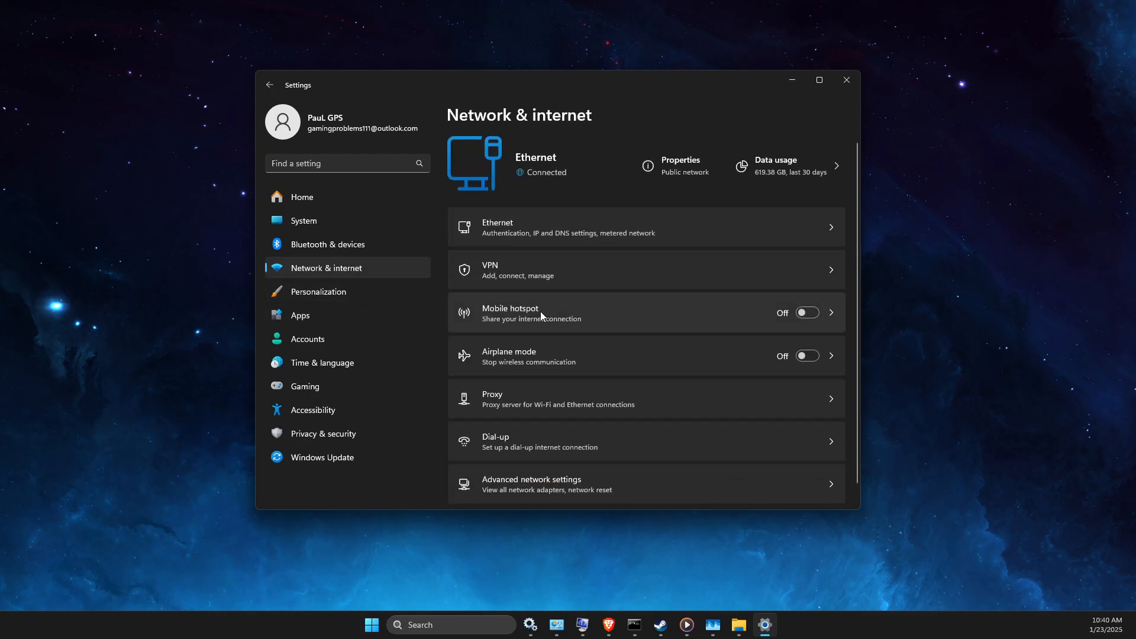
scroll(540, 310, down, 1)
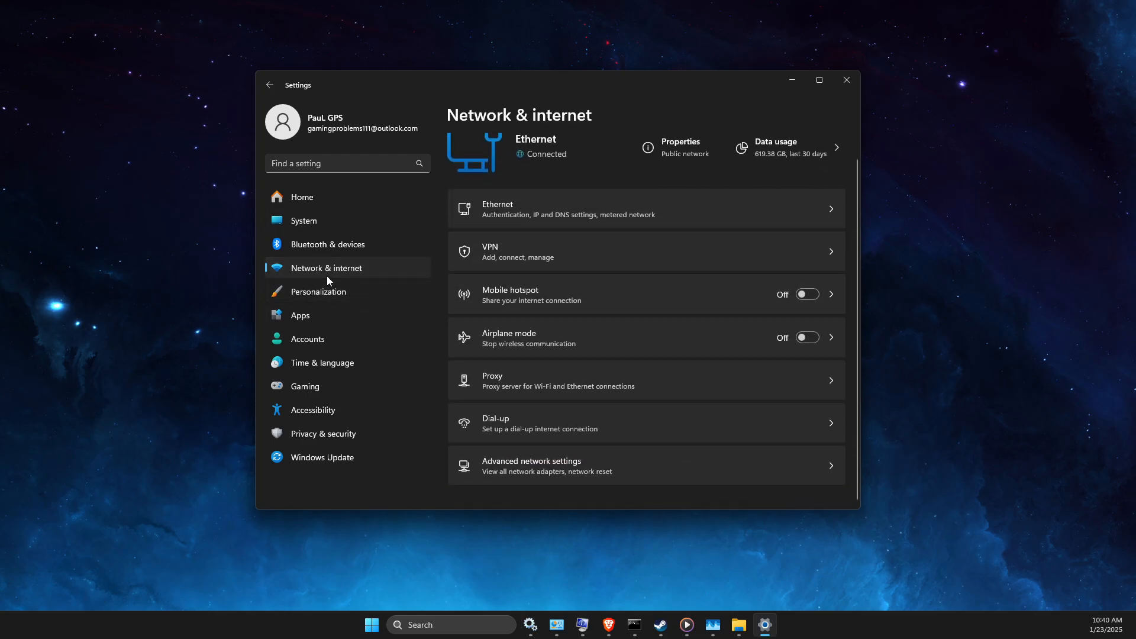
click(537, 470)
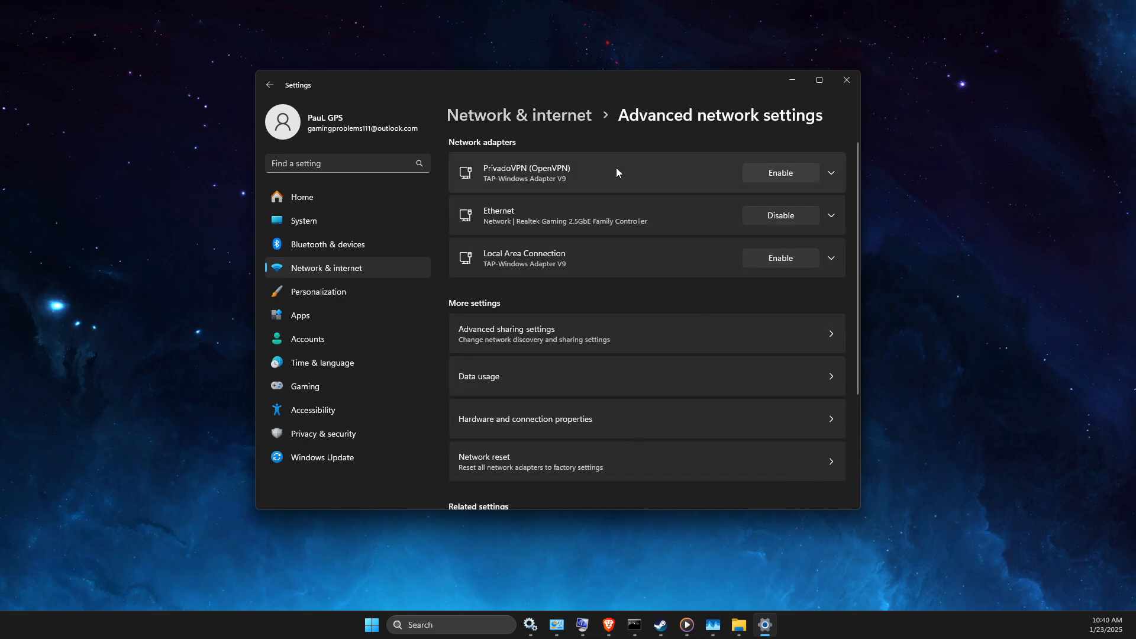
click(832, 216)
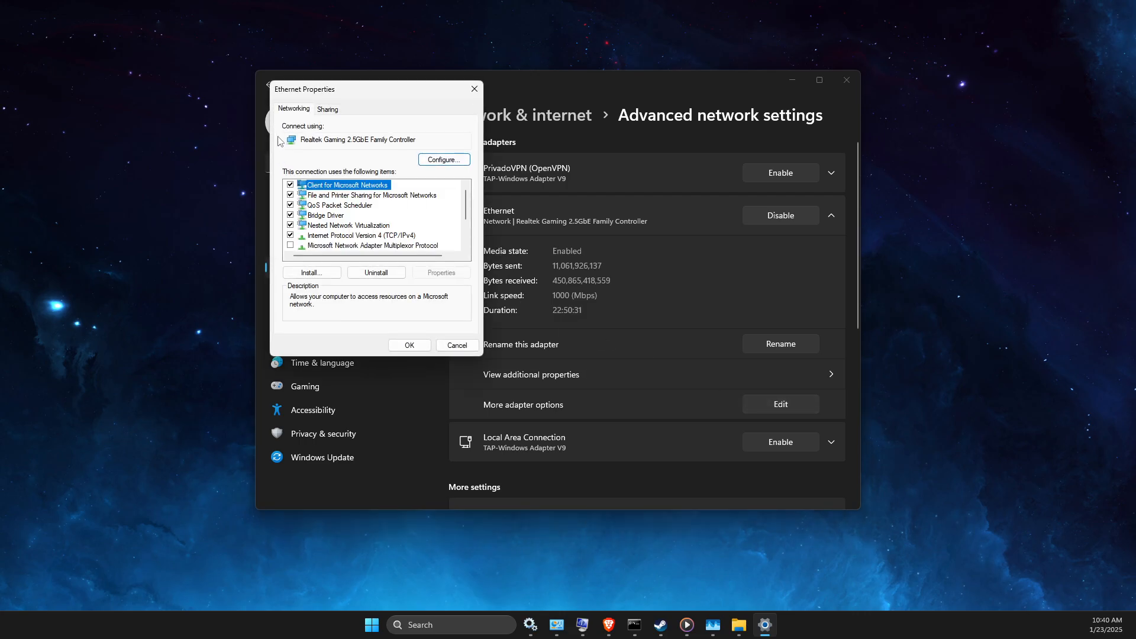
Use DNS servers 8.8.8.8 and 8.8.4.4 in the IPv4 properties, accept both dialogs and close the Settings window.
double_click(356, 237)
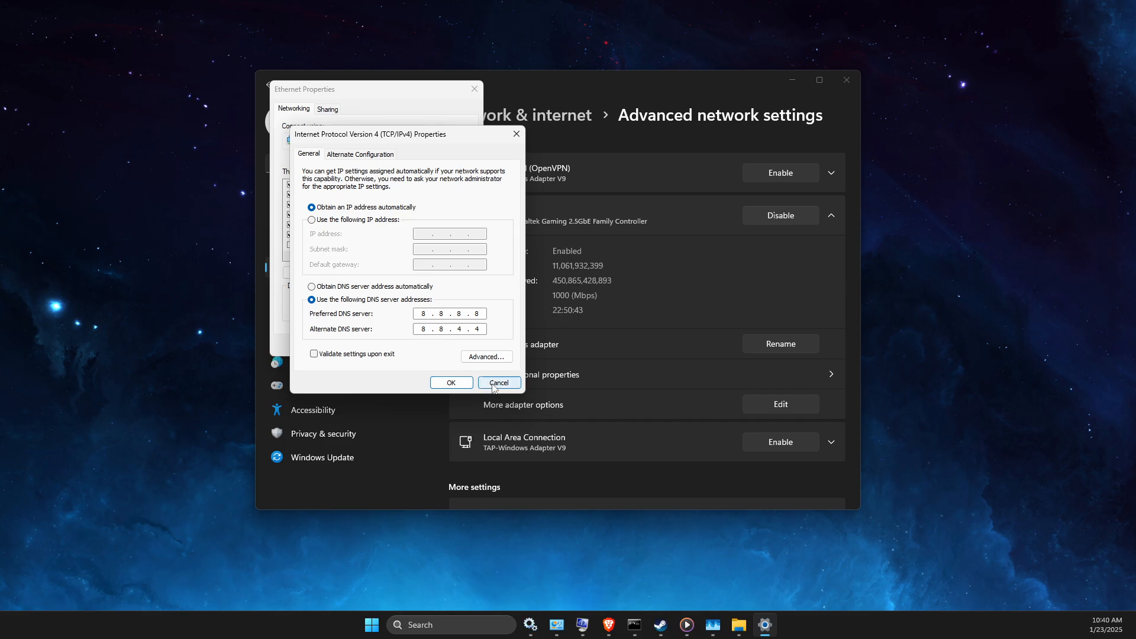
click(464, 380)
click(408, 349)
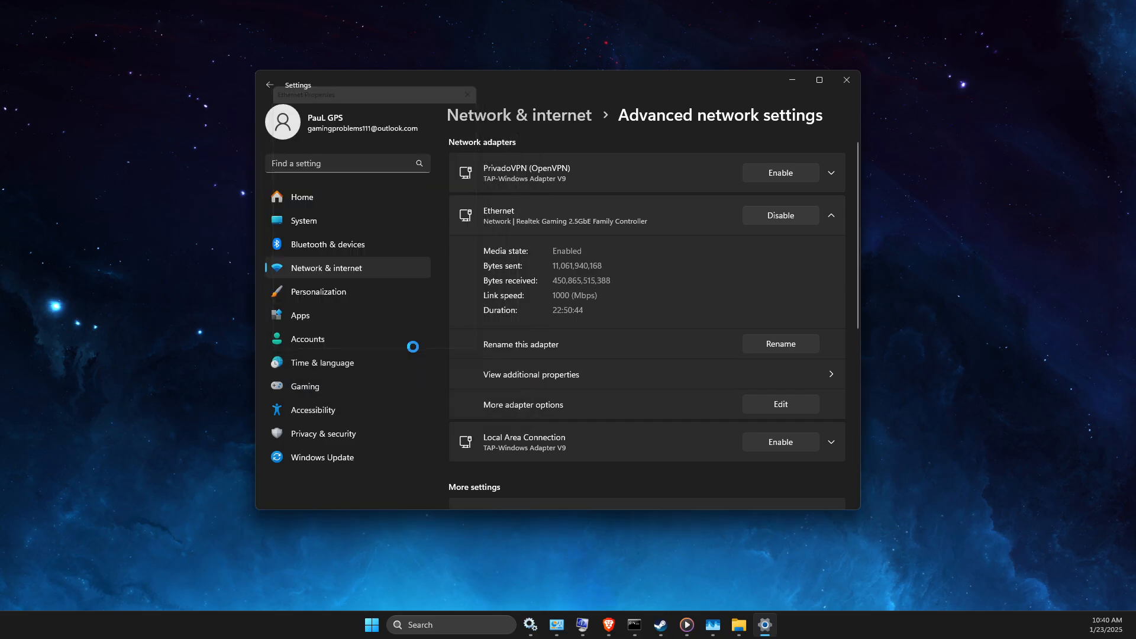
click(851, 89)
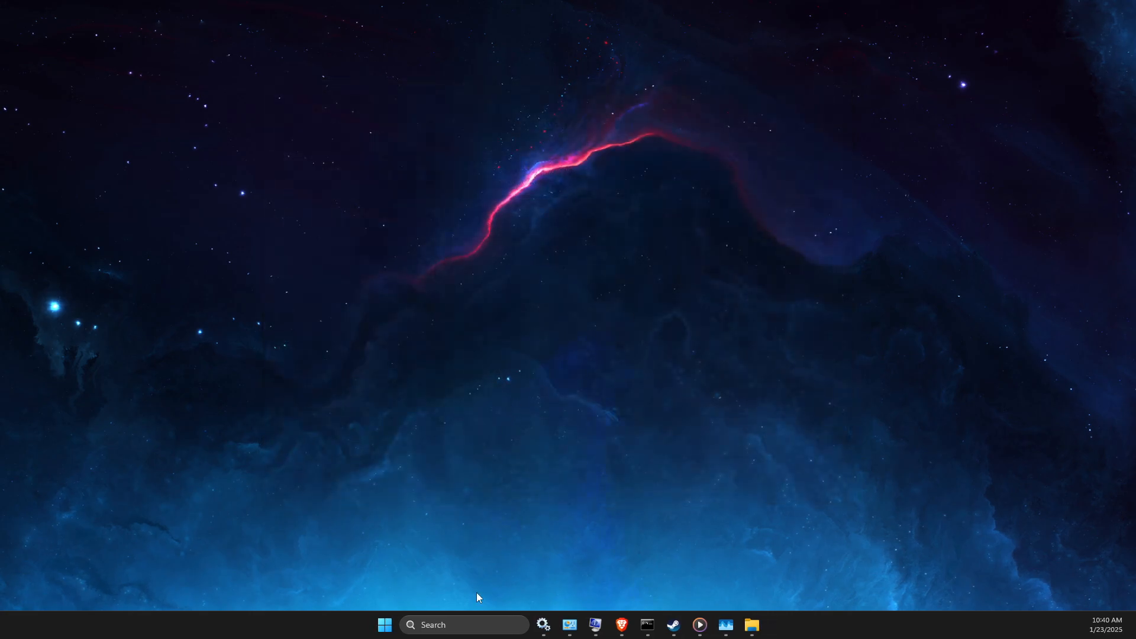
Search Windows for "task", open Task Manager and go from the process list to the details of the Steam process.
click(463, 624)
text(task)
click(485, 276)
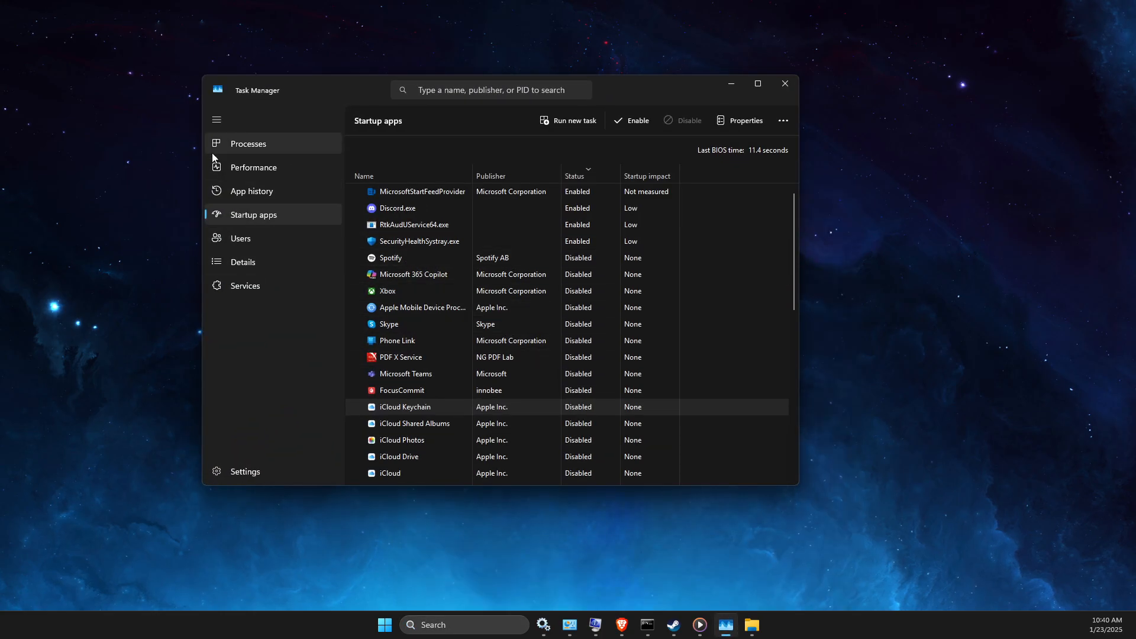
click(314, 146)
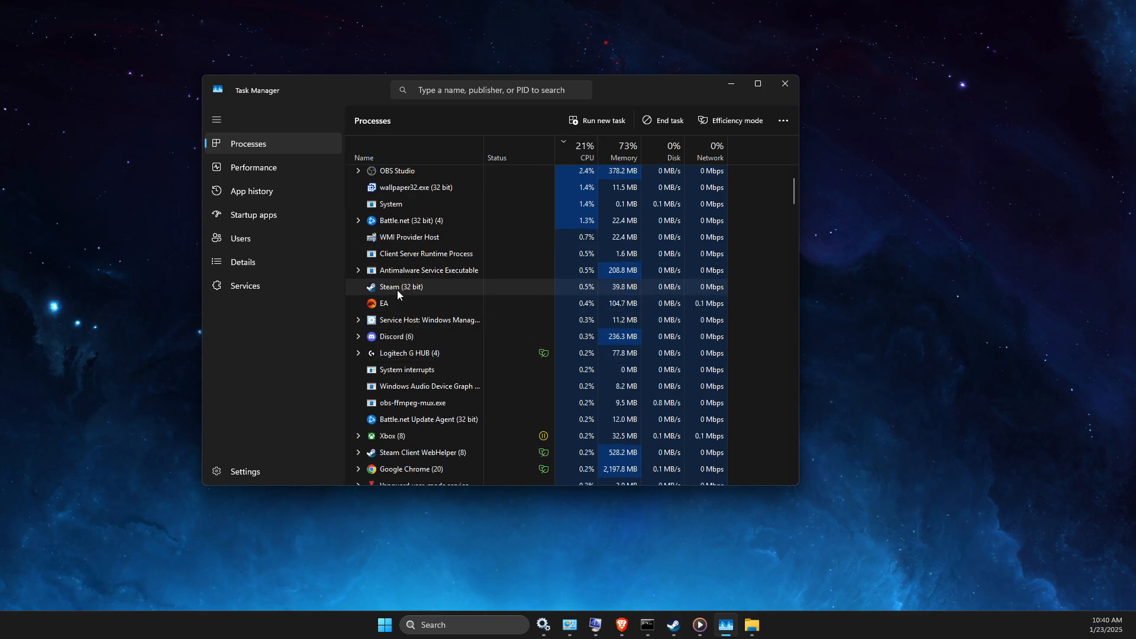
click(398, 308)
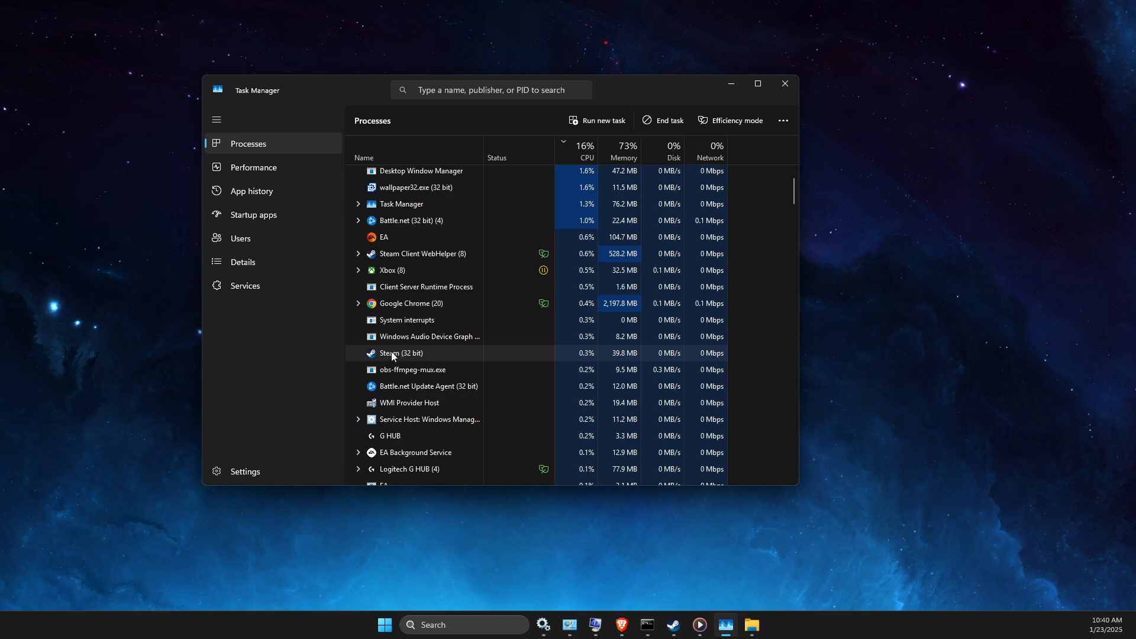
right_click(393, 336)
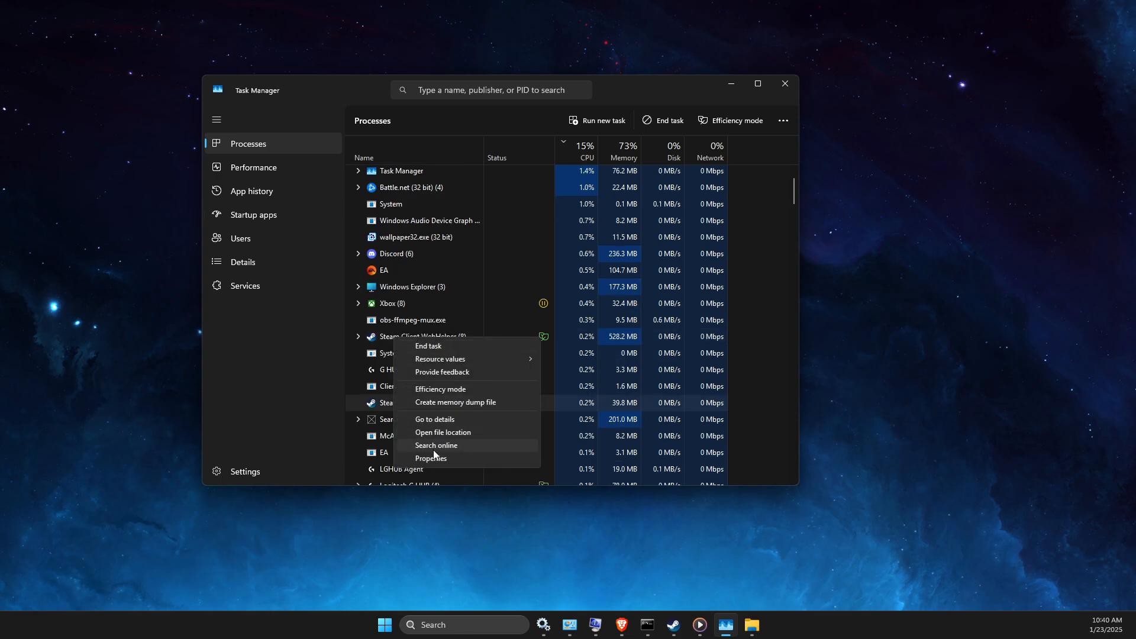
click(433, 421)
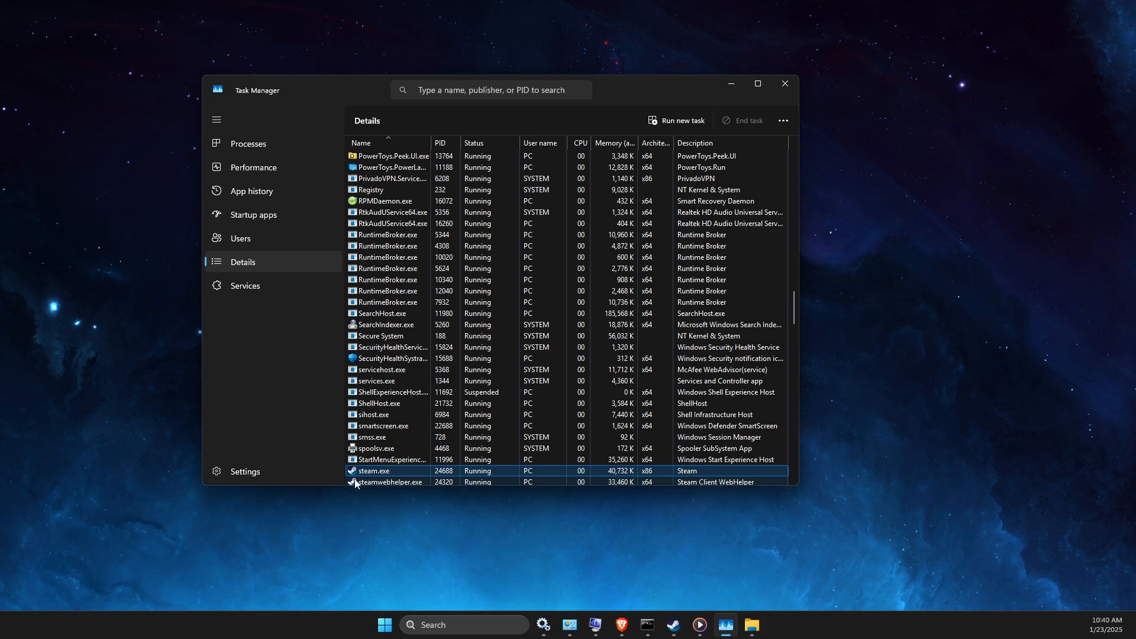
View the priority choices for the steam.exe process and close Task Manager.
right_click(361, 474)
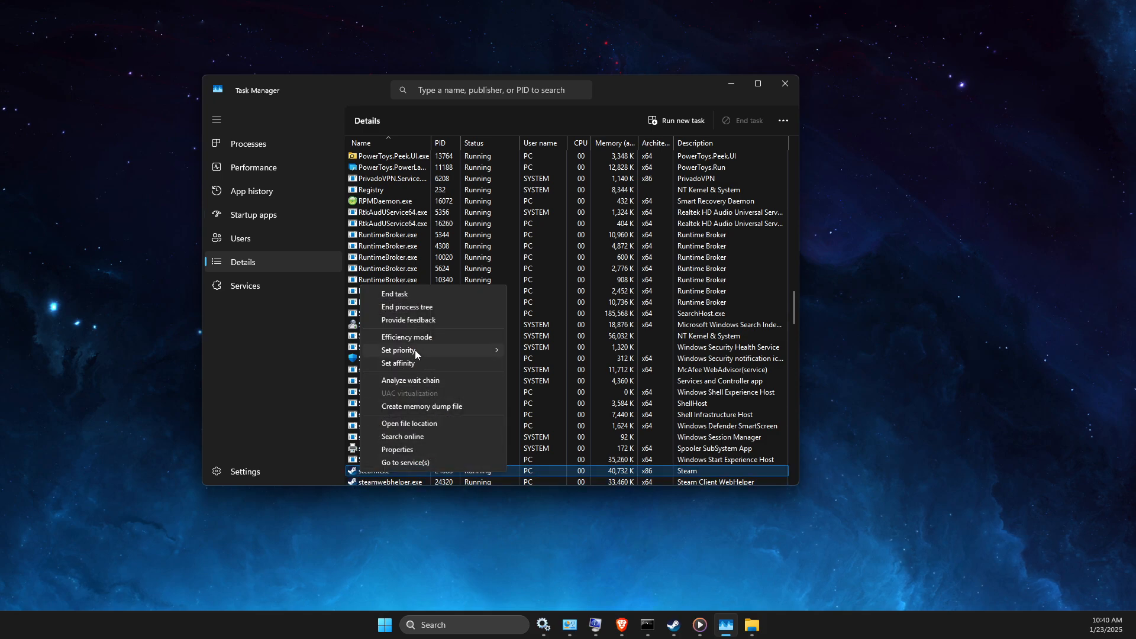
mouse_move(415, 350)
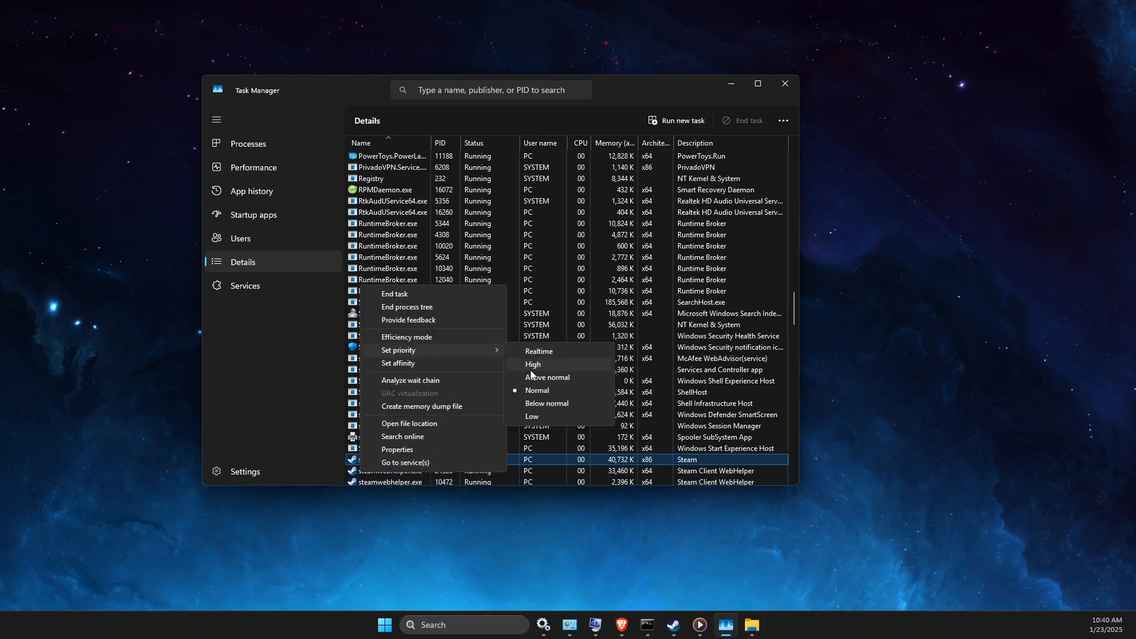
click(785, 83)
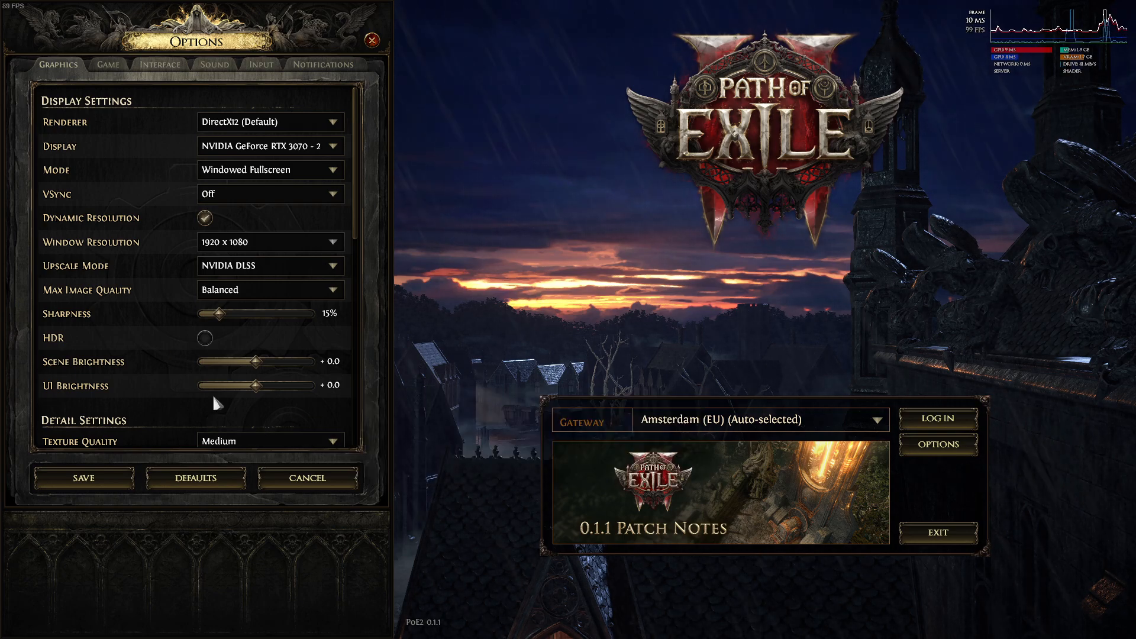
Examine the renderer, display and window mode choices in the Path of Exile 2 graphics options.
mouse_move(310, 130)
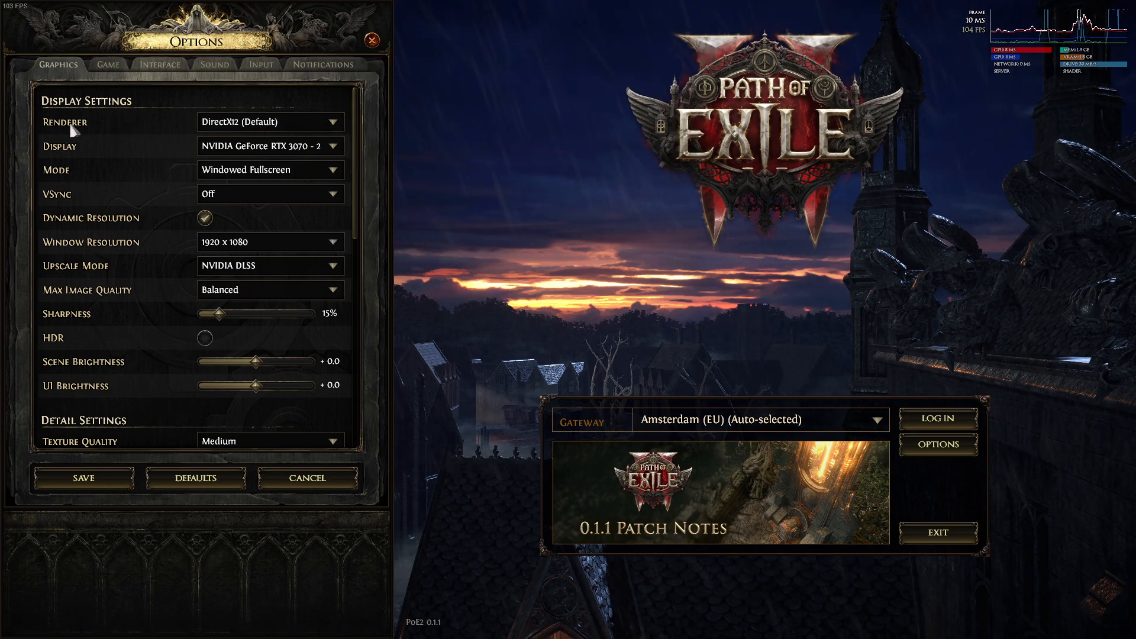
click(308, 125)
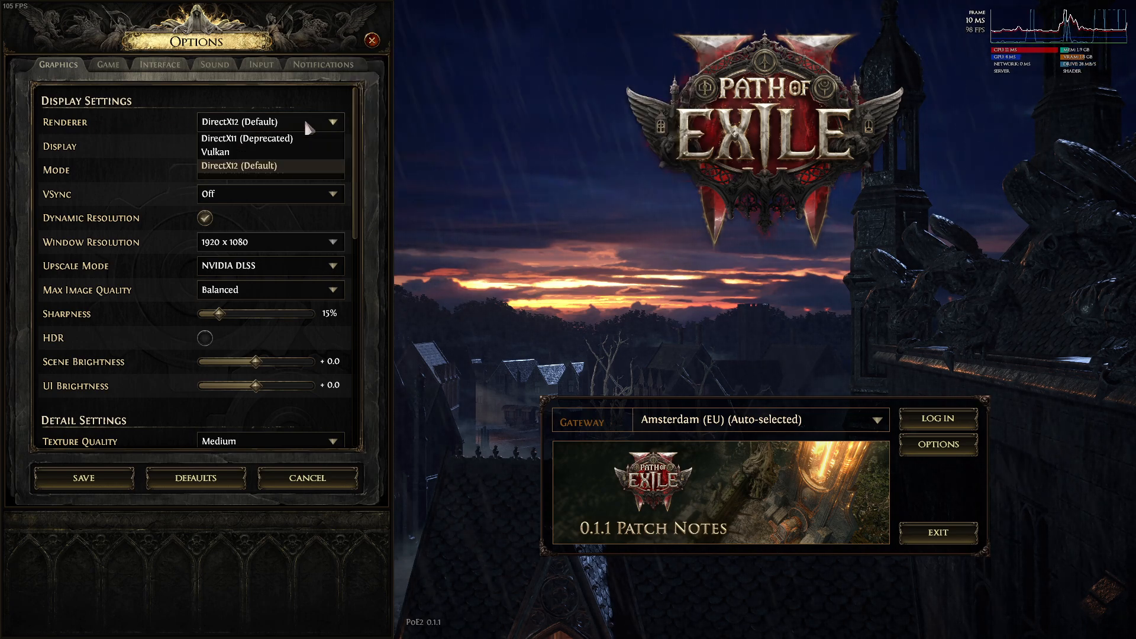
click(308, 128)
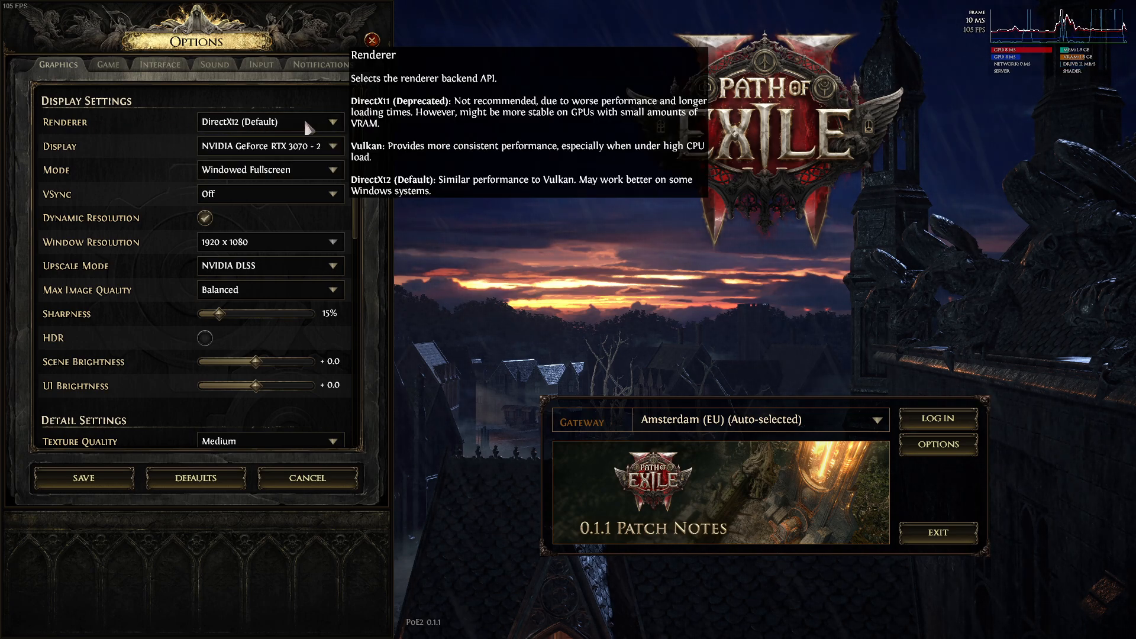
click(243, 155)
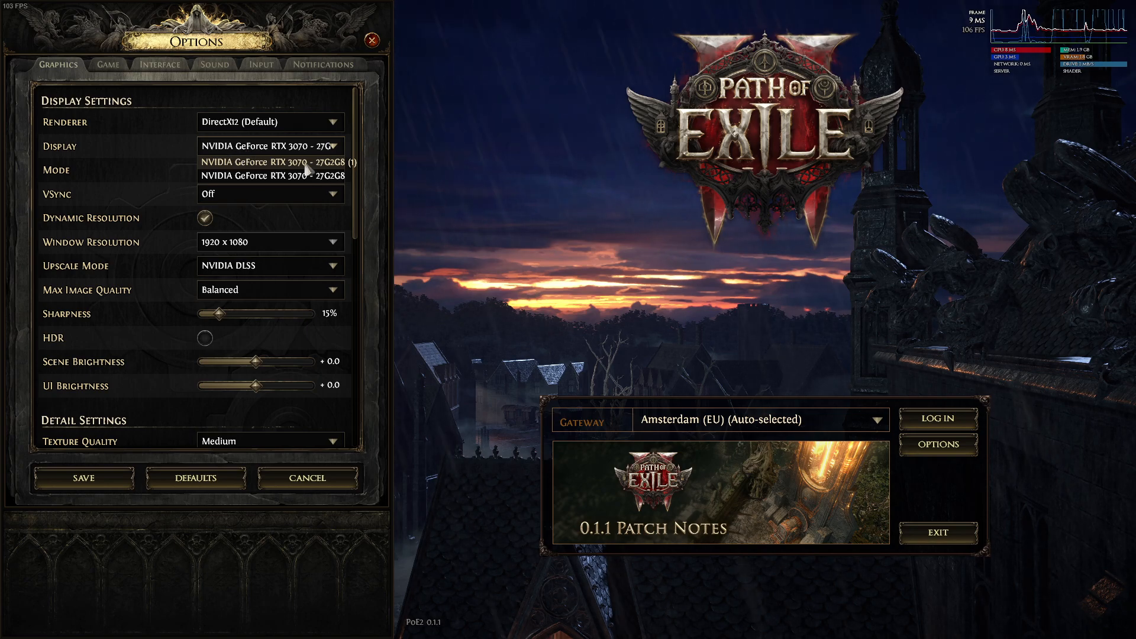
mouse_move(266, 166)
click(249, 148)
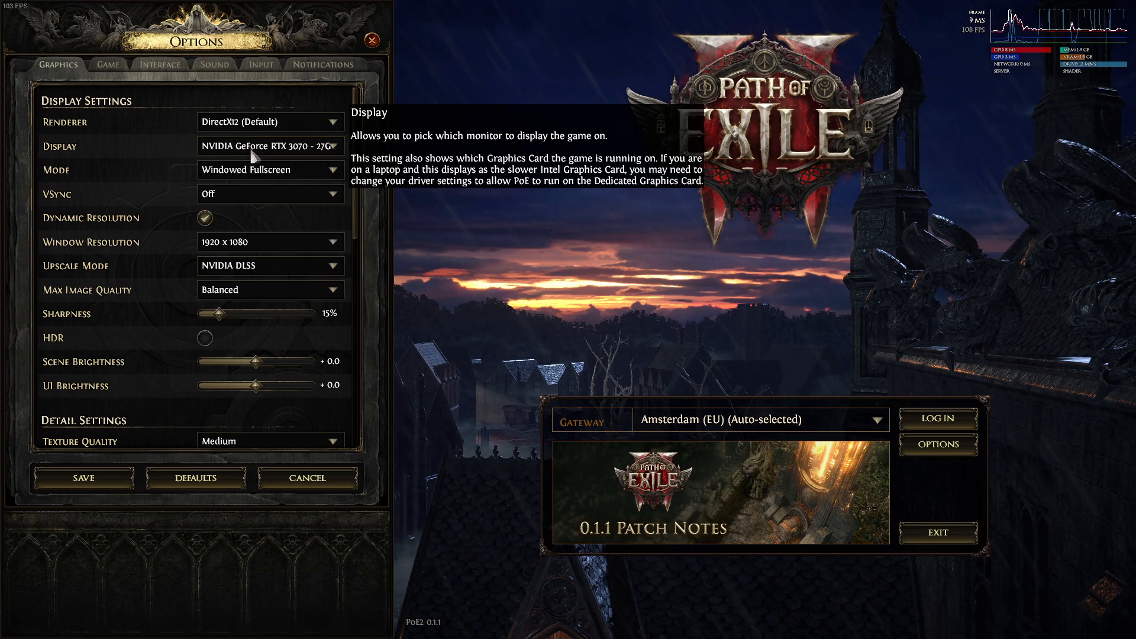
mouse_move(285, 230)
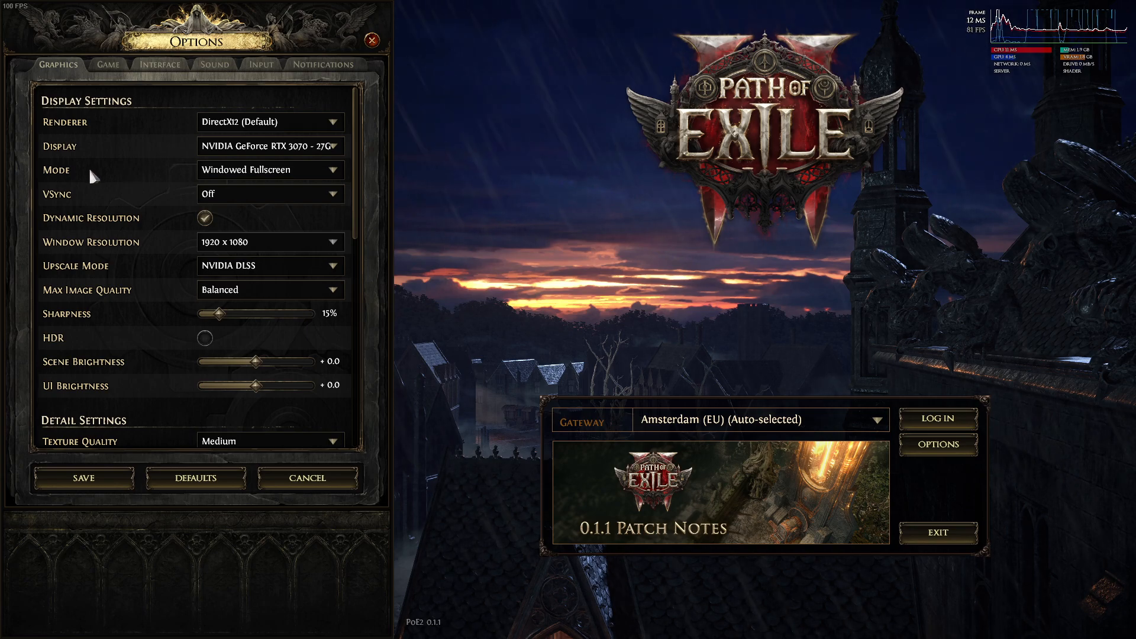
click(259, 173)
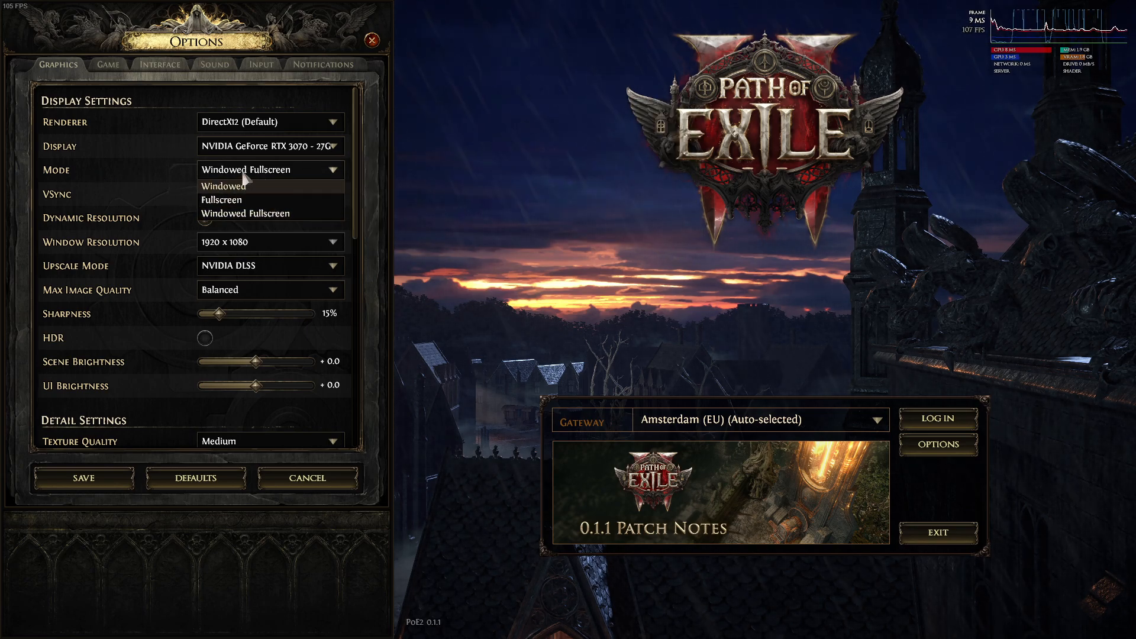
click(249, 175)
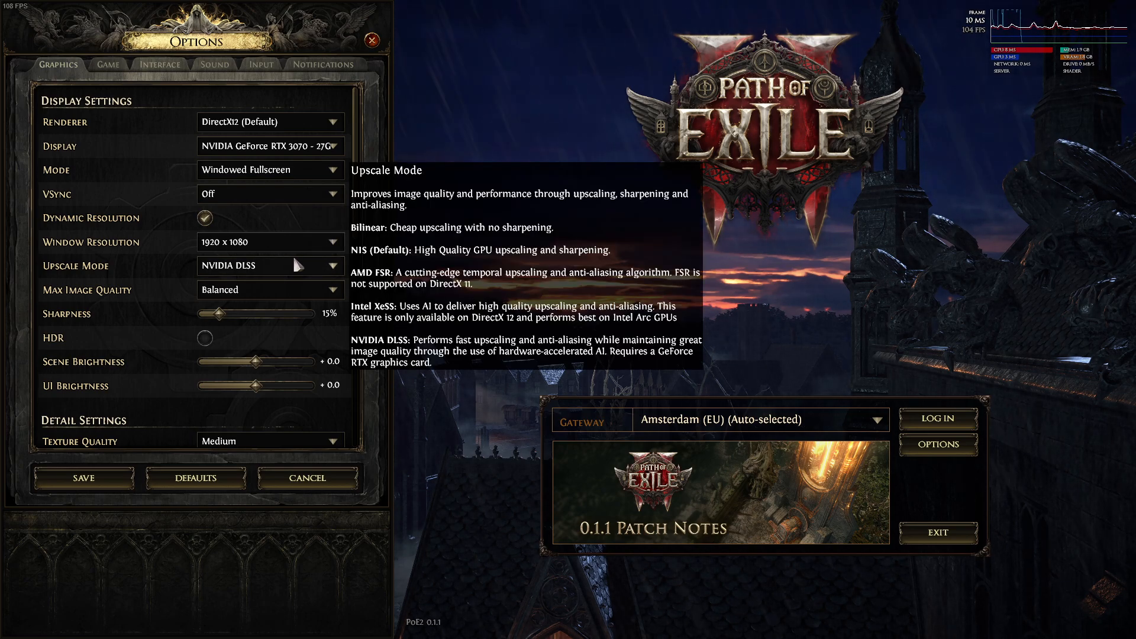
Examine the available upscale modes in the display settings.
scroll(241, 254, down, 1)
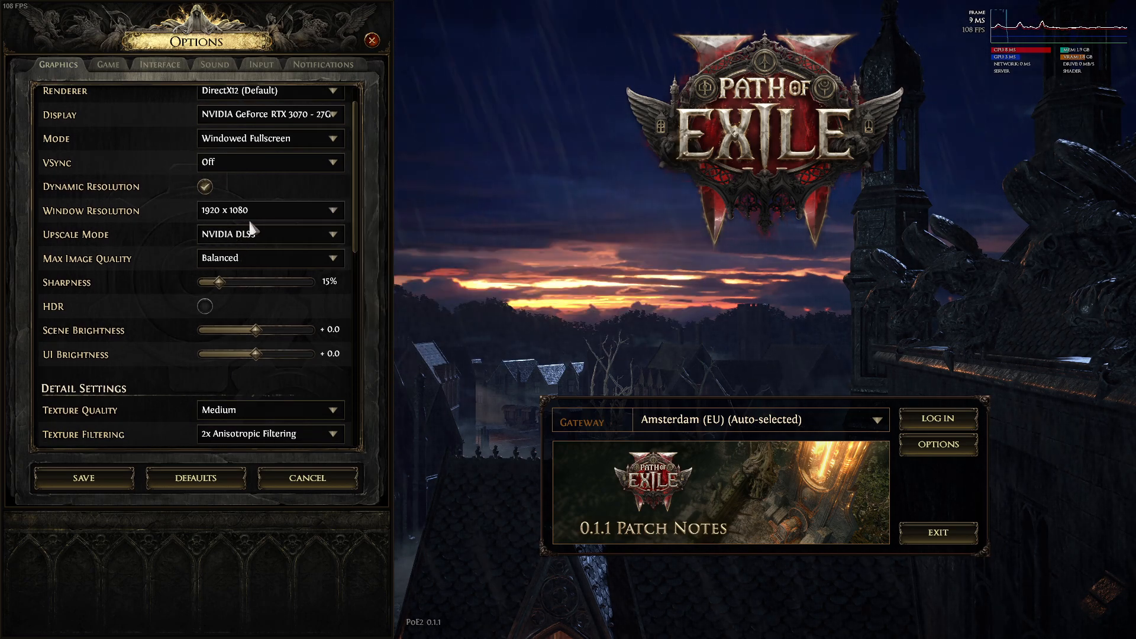
scroll(241, 255, down, 2)
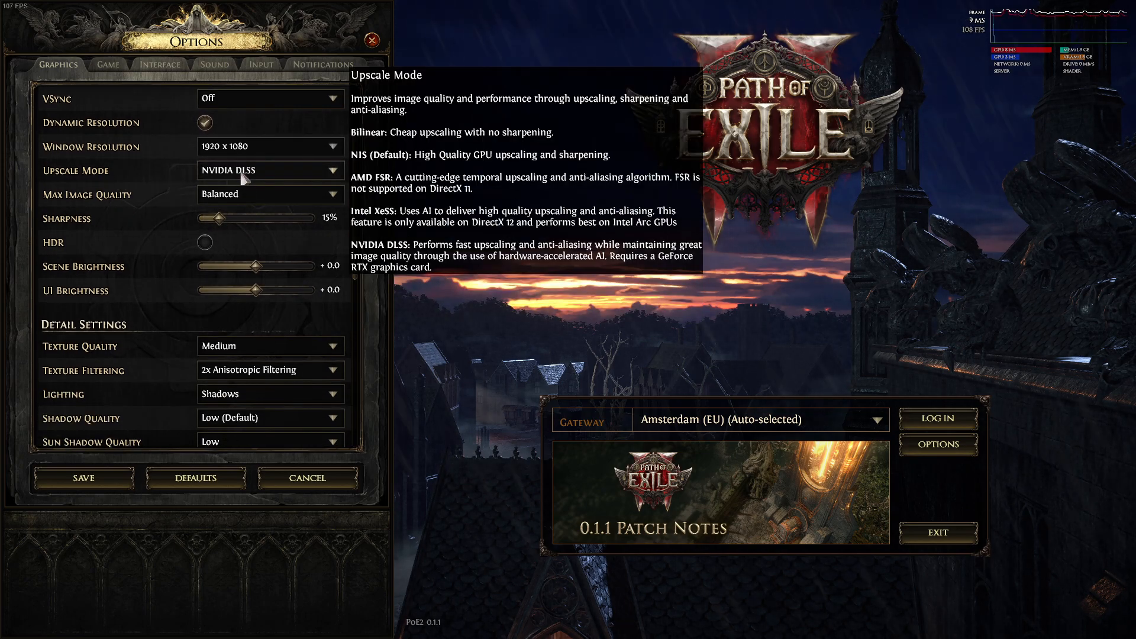
click(243, 173)
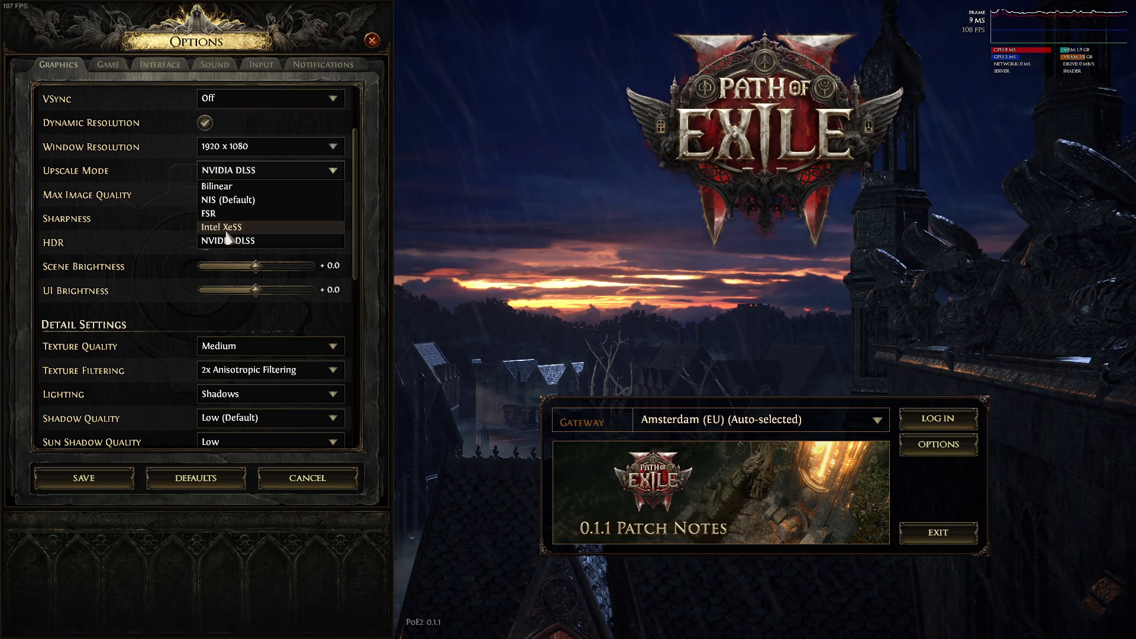
click(260, 172)
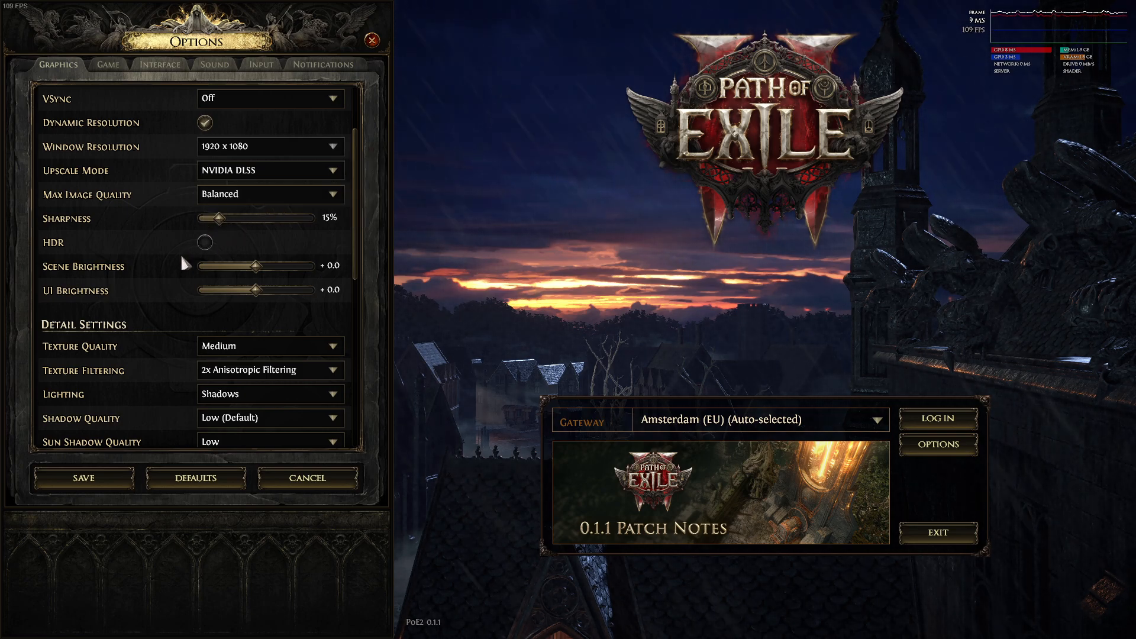
Examine the texture quality choices in the detail settings.
scroll(212, 234, down, 2)
scroll(242, 303, down, 6)
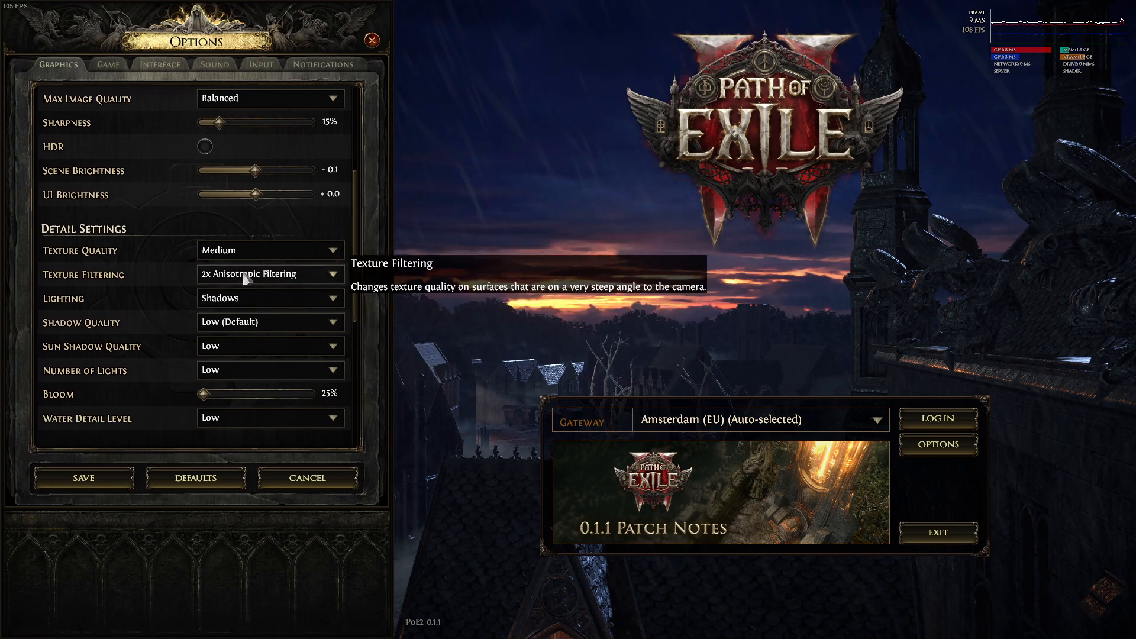
click(211, 157)
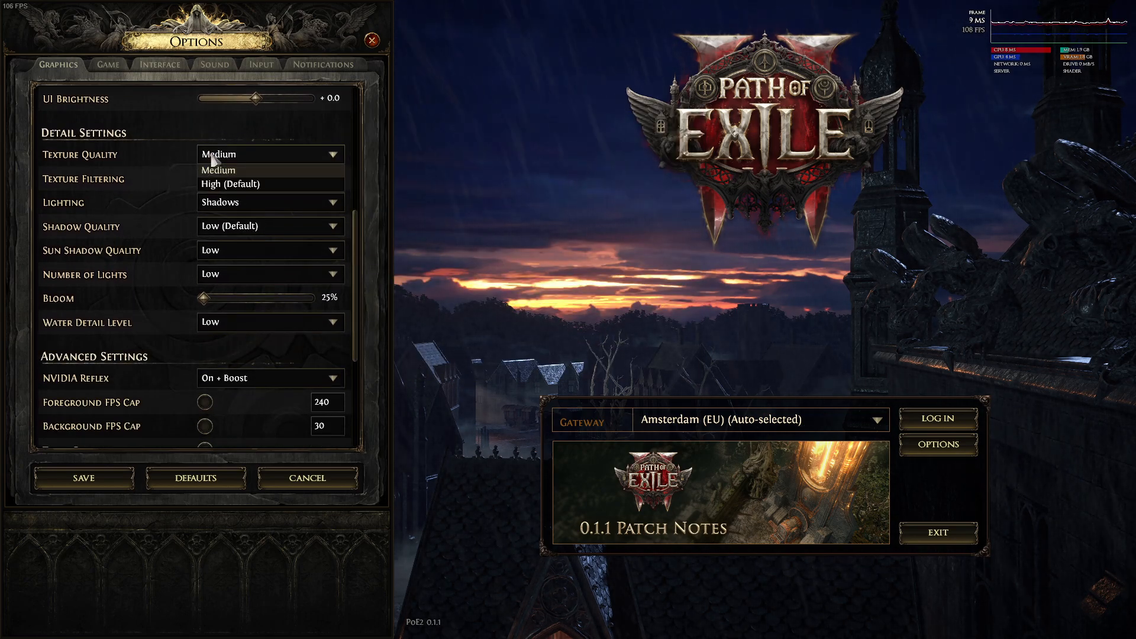
click(212, 157)
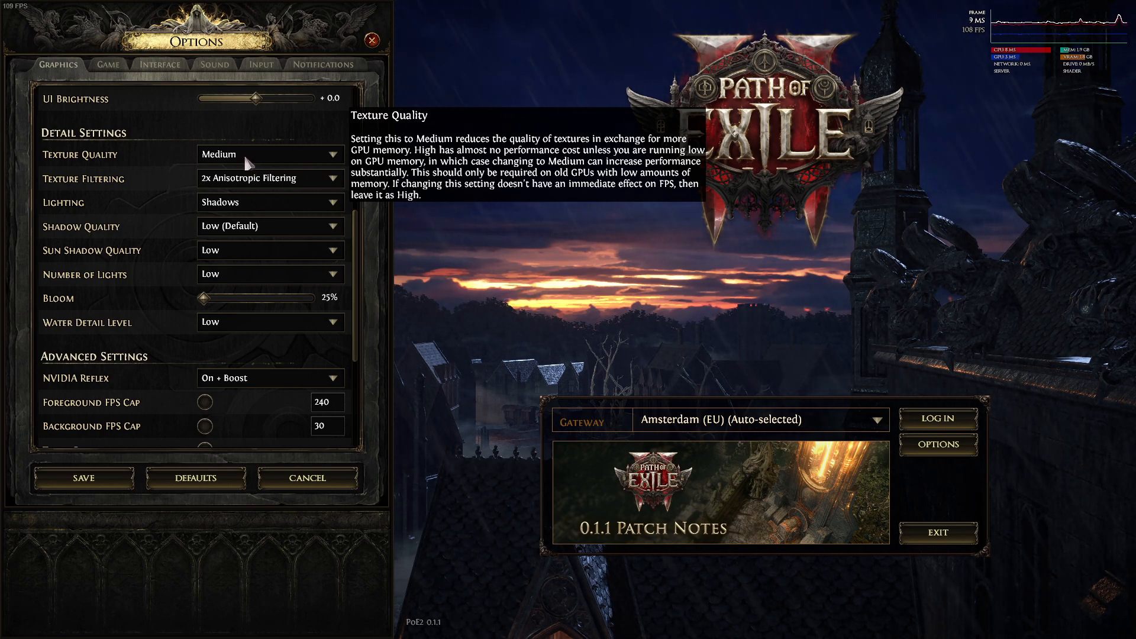
click(247, 163)
click(226, 159)
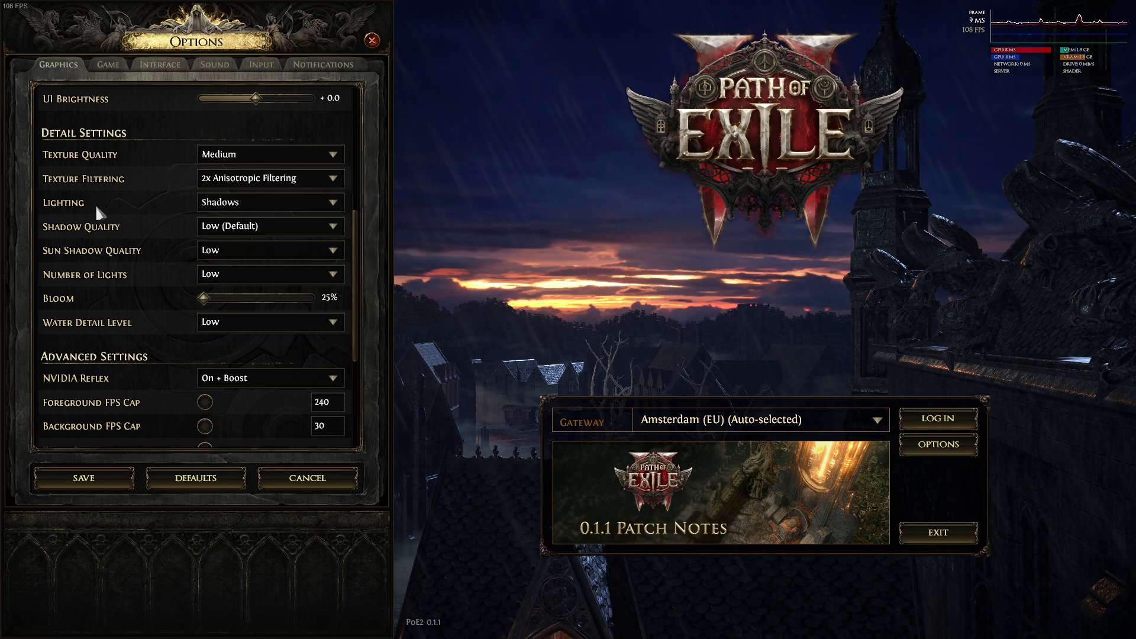
Review the remaining detail settings and set the target framerate to 74 in the advanced settings.
scroll(183, 206, down, 1)
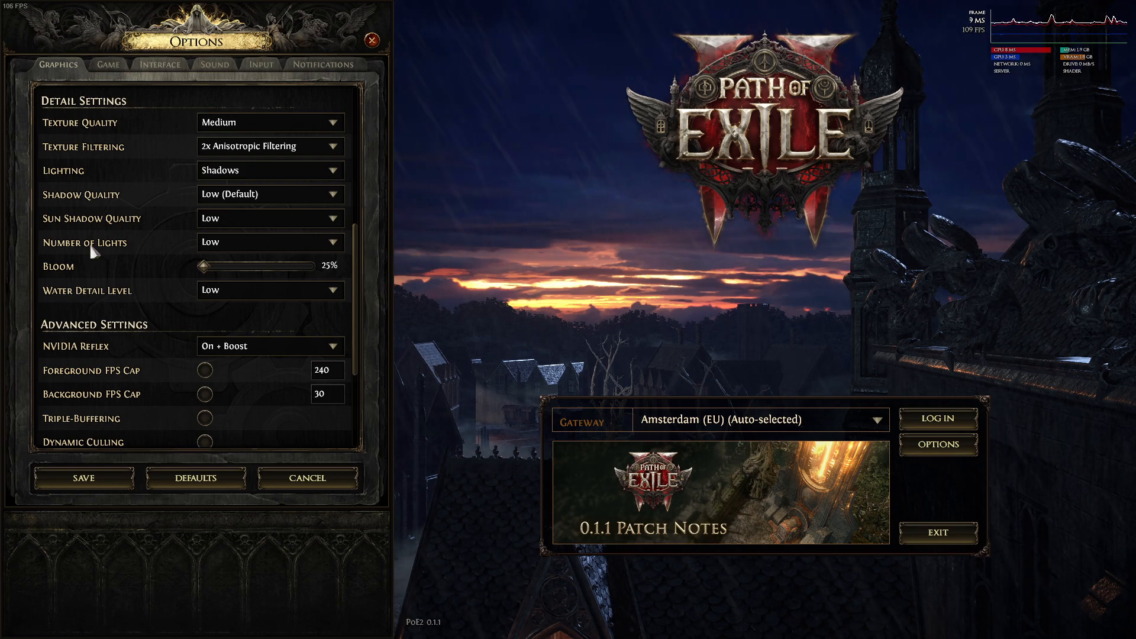
scroll(132, 257, down, 1)
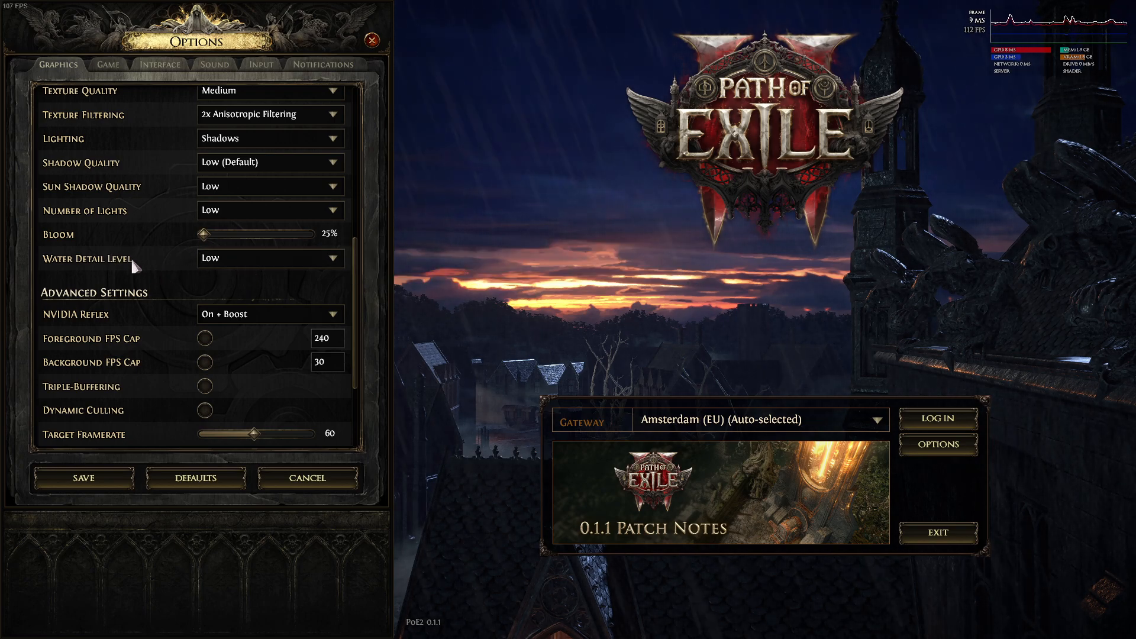
scroll(203, 270, down, 4)
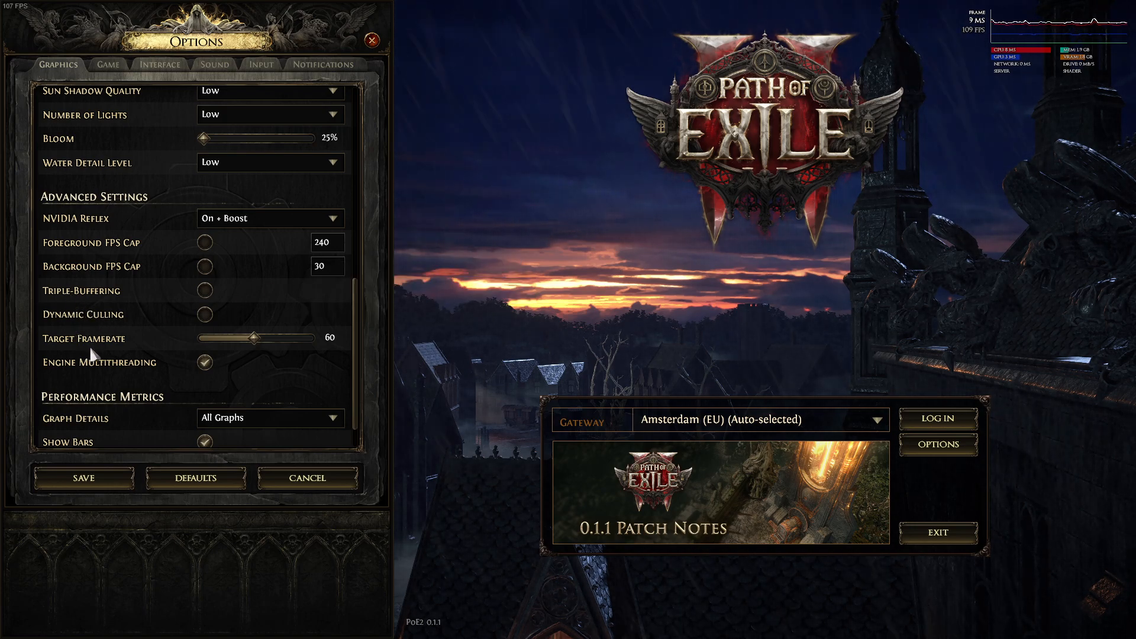
scroll(155, 343, down, 1)
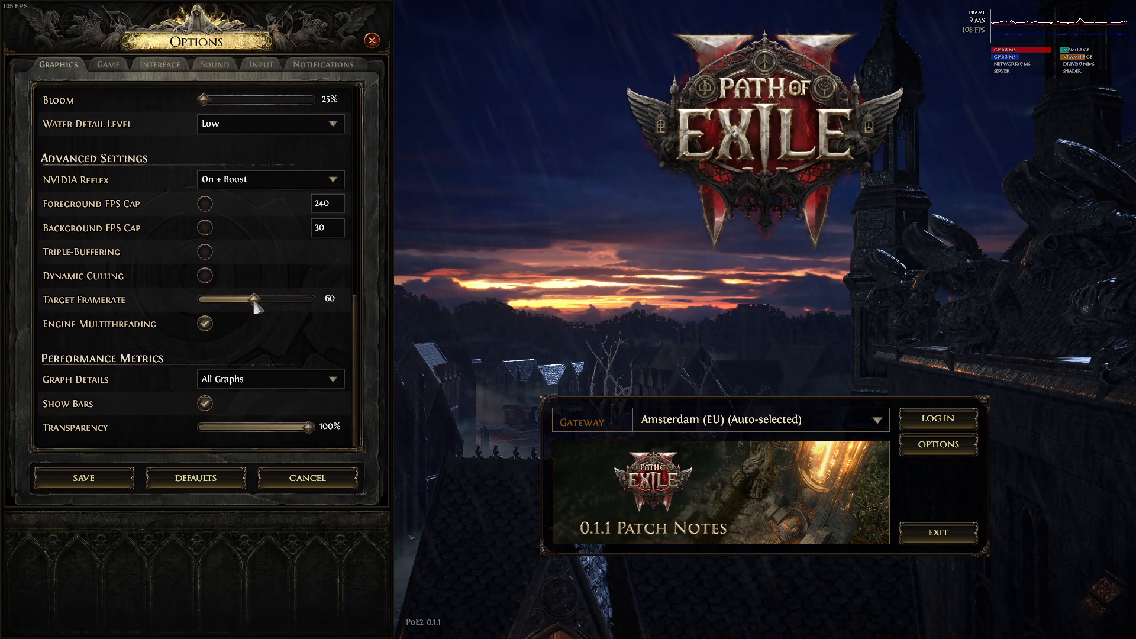
mouse_move(256, 306)
mouse_down()
mouse_move(319, 307)
mouse_move(219, 306)
mouse_move(320, 305)
mouse_move(259, 308)
mouse_move(294, 308)
mouse_move(270, 312)
mouse_up()
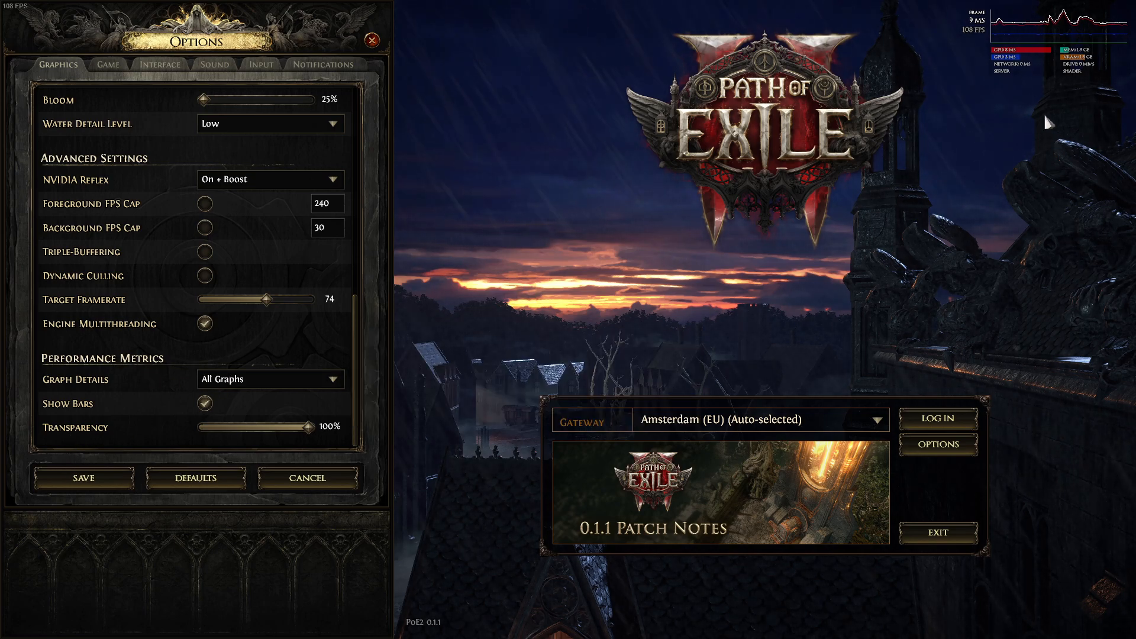
Set the performance metrics graph details to Only primary Graph and save the graphics options.
click(225, 380)
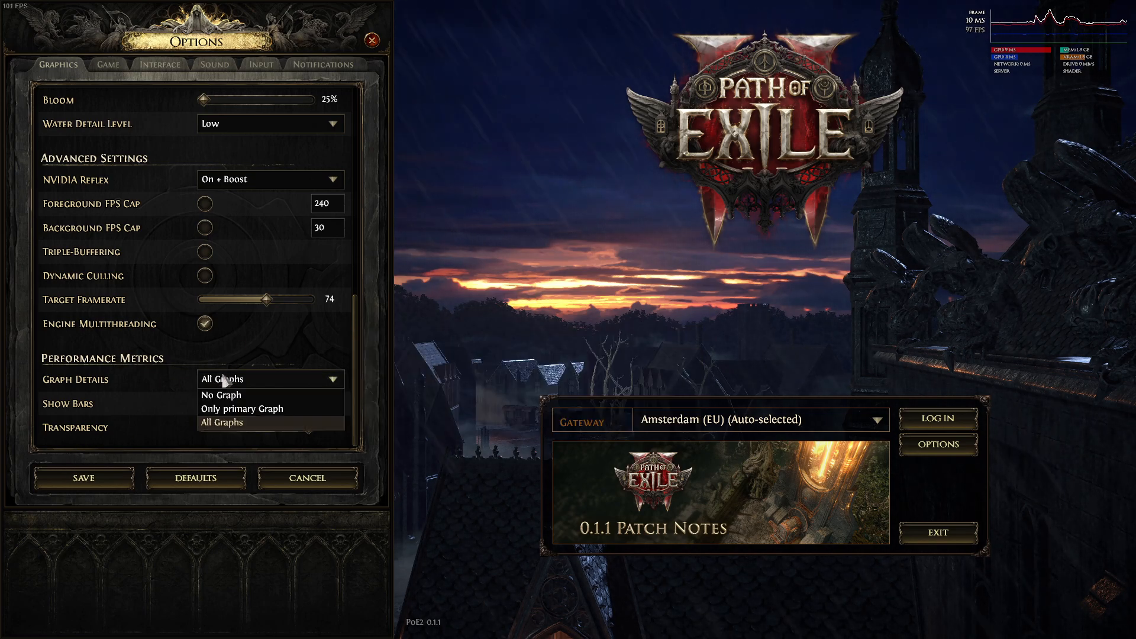
click(230, 408)
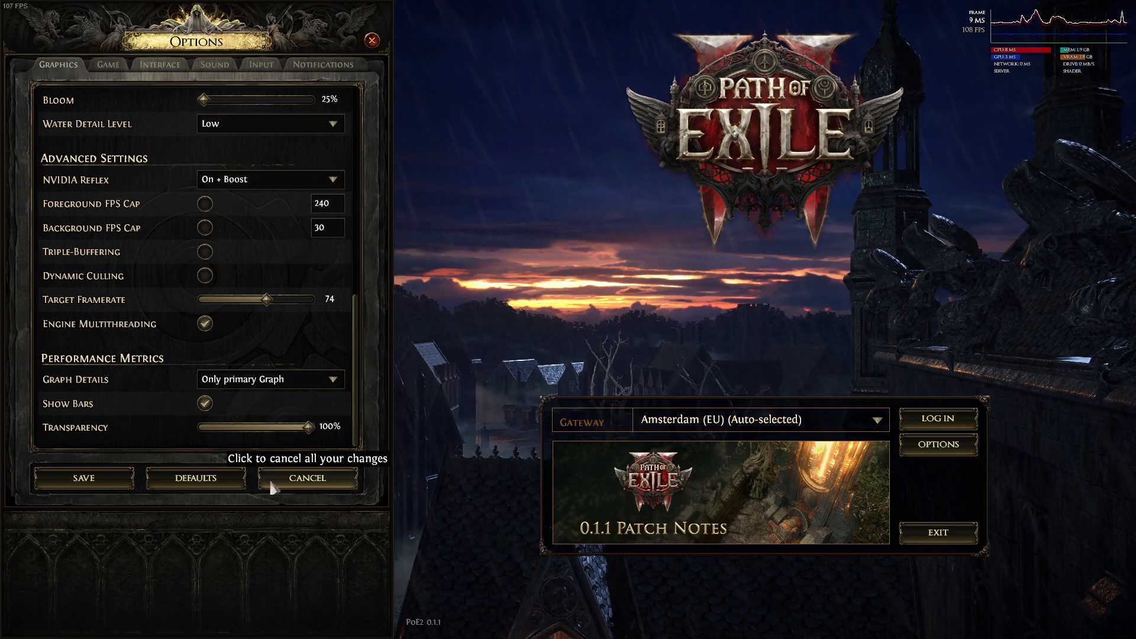
click(94, 482)
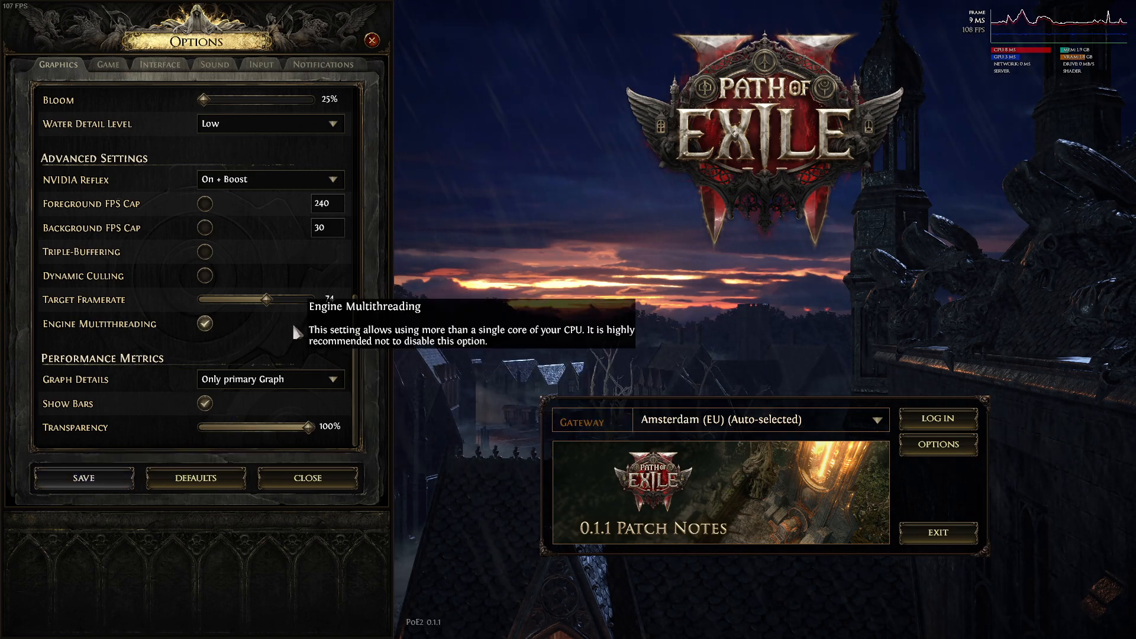